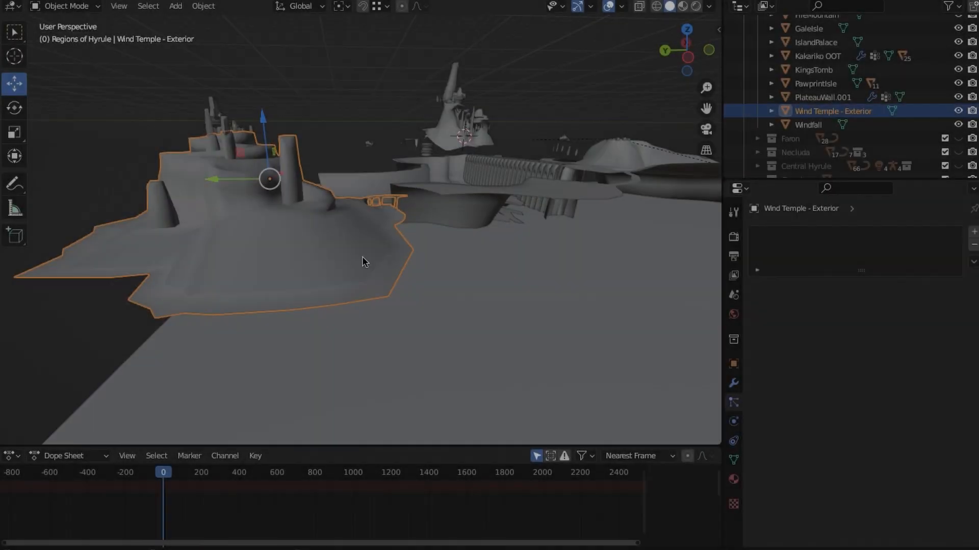
double_click(863, 89)
left_click(734, 383)
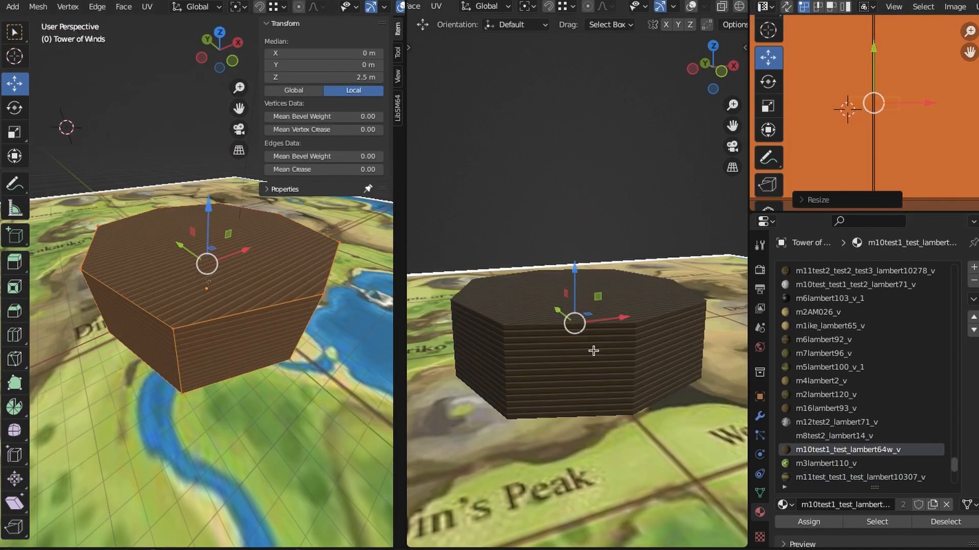
- Try the m1ike_lambert65_v material on the octagonal block and scale its UVs to about 2.56 times
left_click(827, 394)
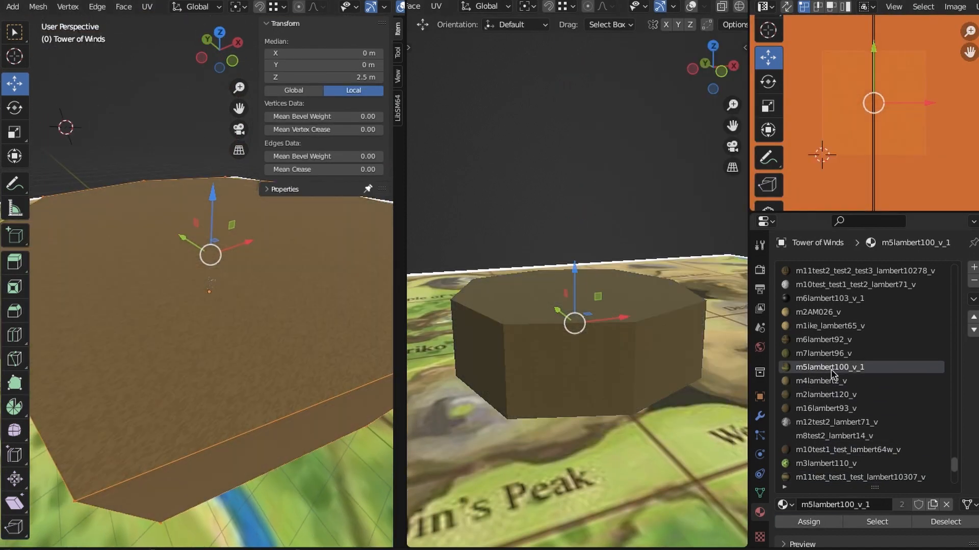
left_click(823, 339)
left_click(826, 326)
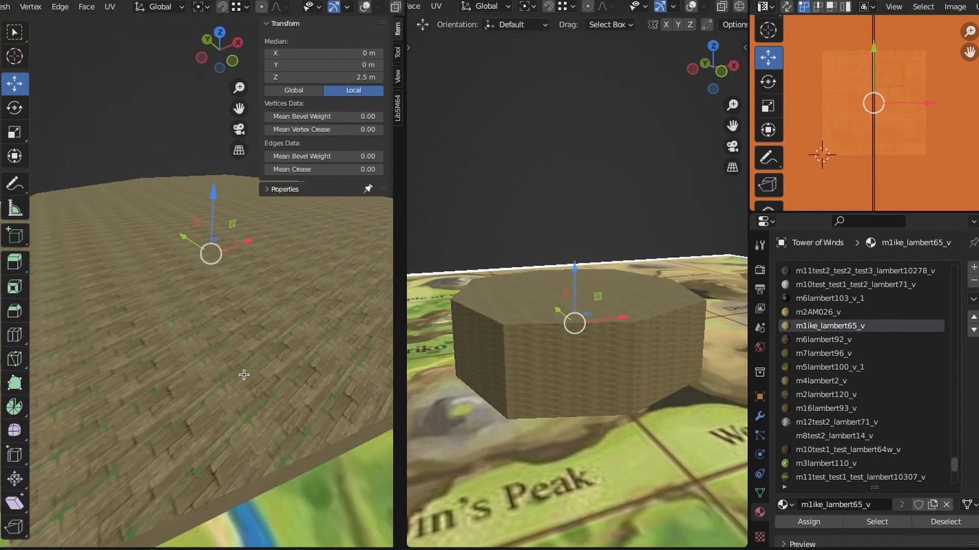
key("s")
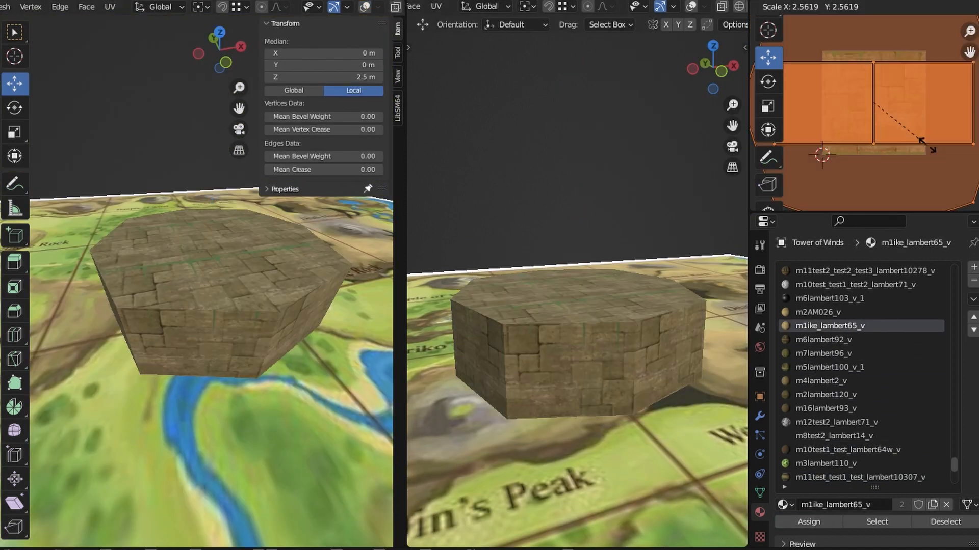
left_click(929, 146)
middle_click_drag(214, 357, 168, 332)
- Try the m2AM026_v and m6lambert103_v_1 materials on the octagonal block
left_click(818, 312)
left_click(808, 522)
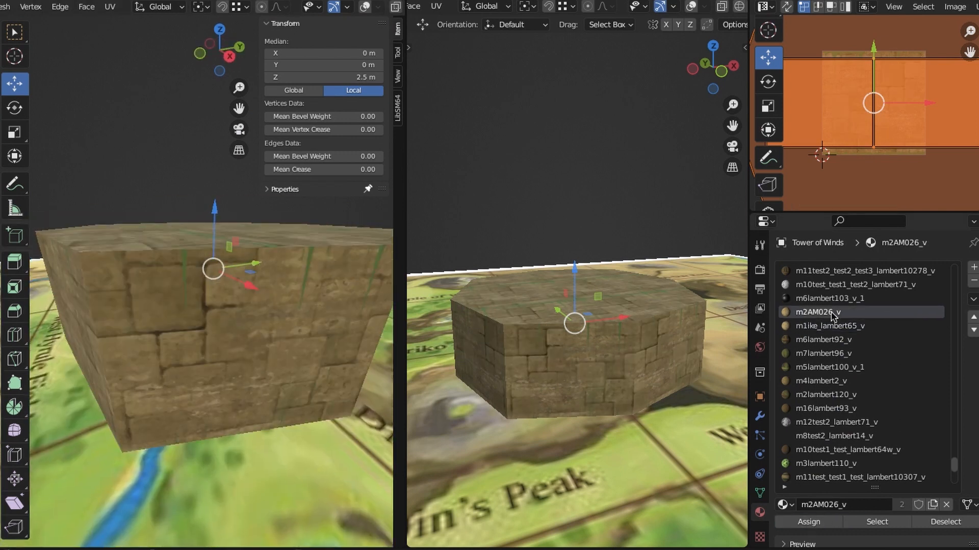
middle_click_drag(265, 372, 336, 367)
left_click(830, 299)
left_click(809, 522)
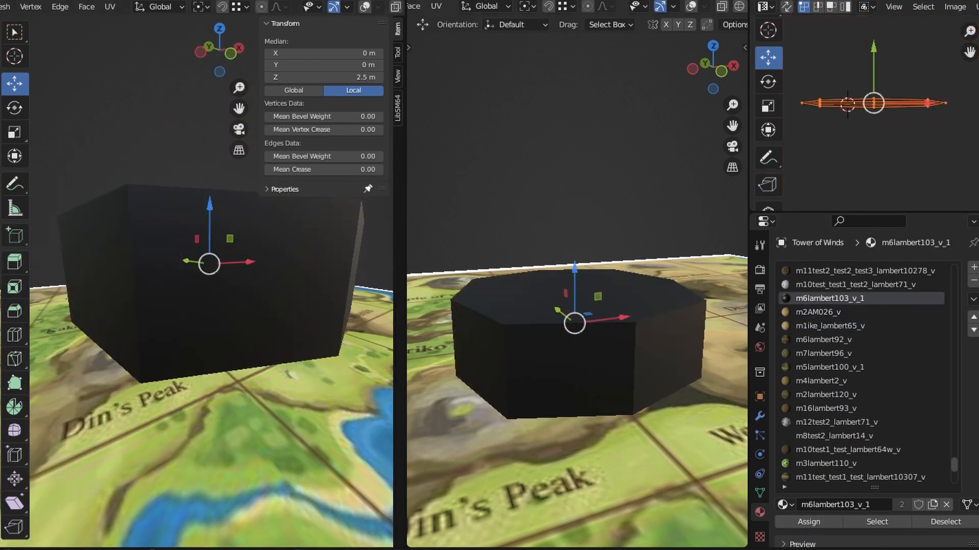
- Try the m10test_test1_test2_lambert71_v and m11test2_test2_test3_lambert10278_v materials on the octagonal block
left_click(830, 286)
left_click(808, 523)
key("s")
left_click(862, 271)
left_click(809, 523)
middle_click_drag(250, 311, 262, 331)
scroll(858, 325, "up", 4)
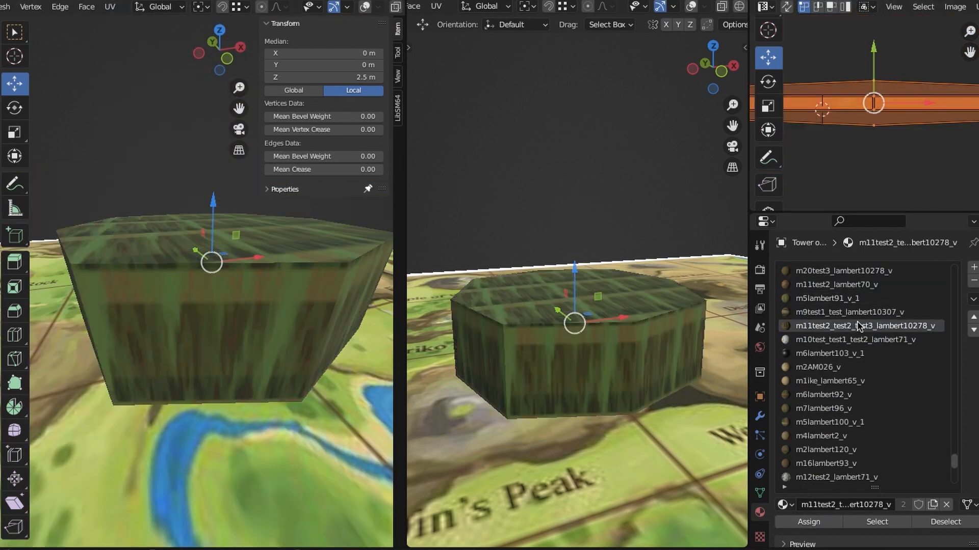
- Assign the m2AM026_v material to the octagonal block and cube-project its UVs, scaling them to about 1.6 times
left_click(820, 367)
left_click(809, 522)
left_click(111, 8)
middle_click_drag(204, 305, 235, 356)
key("l")
middle_click_drag(204, 327, 214, 204)
key("s")
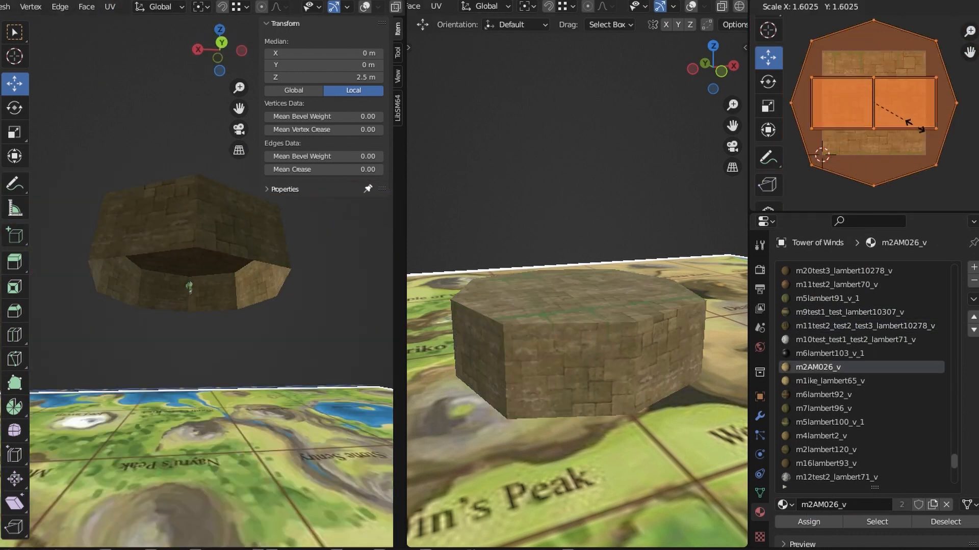
- Enlarge and shift the block's UVs so the stone texture spans the full height of its side walls
middle_click_drag(204, 286, 225, 346)
key("s")
left_click(963, 142)
middle_click_drag(153, 232, 192, 233, "alt")
scroll(193, 233, "up", 8)
key("s")
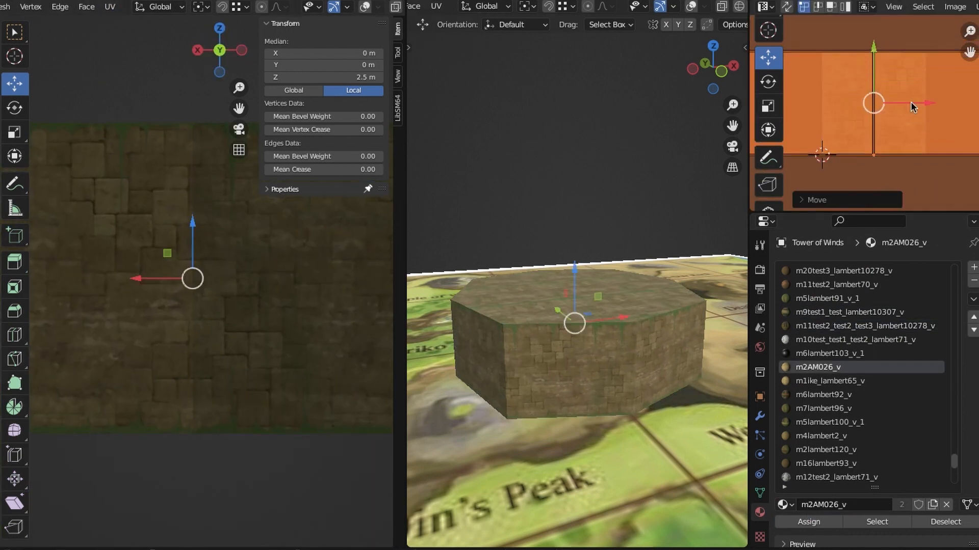
- Turn the viewport overlays back on and select the block's top face
middle_click_drag(204, 286, 168, 300)
key("alt+a")
left_click(364, 7)
left_click(389, 273)
middle_click_drag(204, 265, 247, 316)
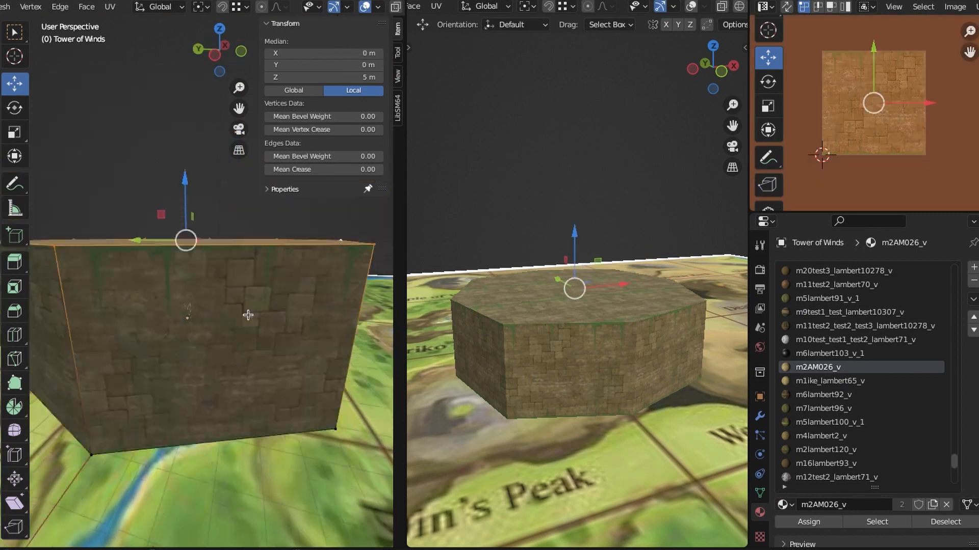
- Try the m1ike_lambert65_v and m5lambert100_v_1 materials on the top face
scroll(247, 317, "down", 3)
middle_click_drag(224, 255, 229, 347)
left_click(830, 381)
left_click(812, 525)
left_click(110, 7)
left_click(829, 422)
left_click(811, 522)
middle_click_drag(255, 387, 286, 329)
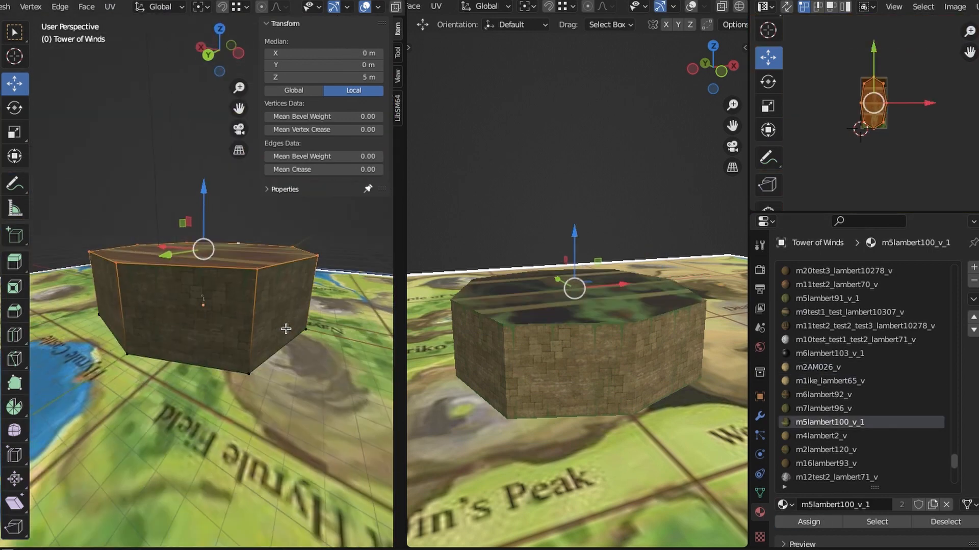
- Try the m4lambert2_v, m16lambert93_v and m1ike_lambert65_v materials on the top face
key("KP_7")
left_click(829, 436)
left_click(810, 522)
left_click(829, 463)
left_click(811, 522)
middle_click_drag(339, 352, 331, 255)
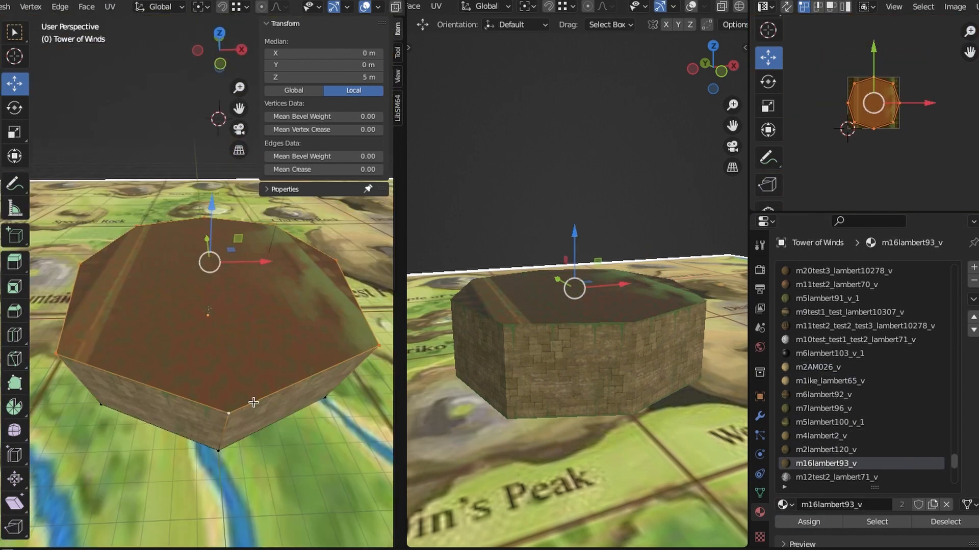
scroll(305, 285, "up", 3)
left_click(830, 381)
left_click(810, 523)
- Assign the m2lambert113_v material to the top face and scale up its UVs so the mossy tiles repeat
scroll(931, 463, "down", 10)
left_click(836, 326)
left_click(816, 524)
left_click(836, 285)
left_click(811, 523)
left_click(836, 326)
left_click(811, 523)
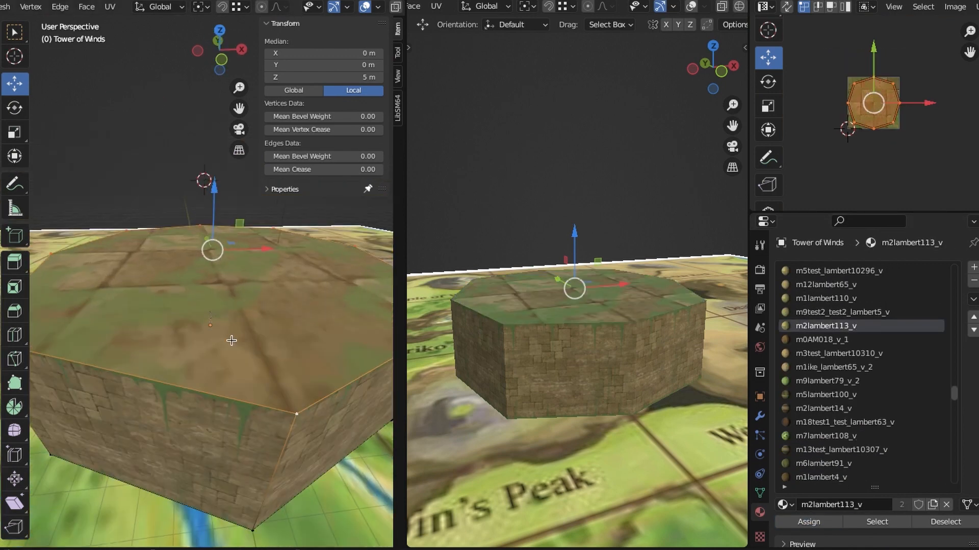
key("s")
left_click(914, 149)
middle_click_drag(209, 316, 209, 255)
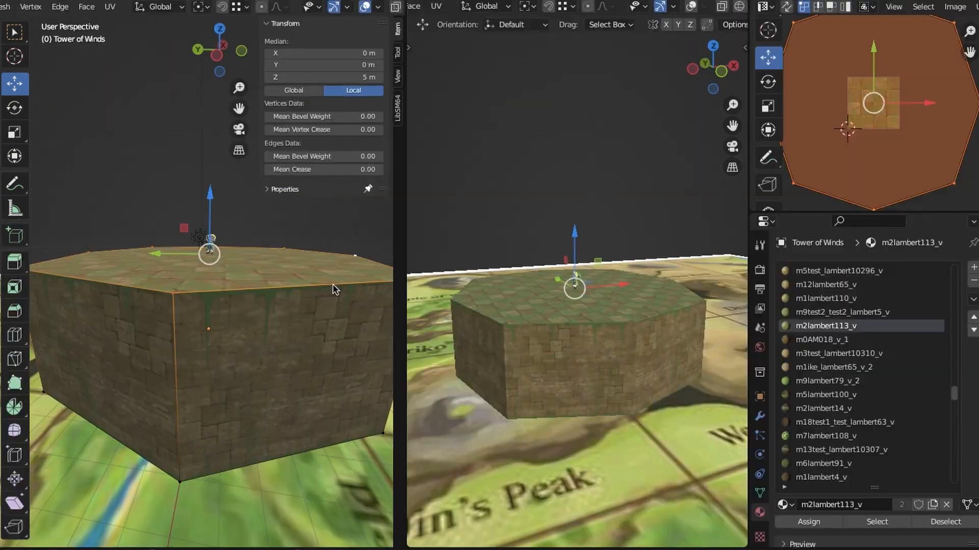
- Deselect everything and save the file
middle_click_drag(333, 290, 116, 421)
key("alt+a")
scroll(142, 312, "down", 3)
scroll(260, 376, "up", 4)
key("ctrl+s")
- Add a cube, set its Y position to 0, and select the whole cube in see-through view
key("shift+a")
double_click(326, 64)
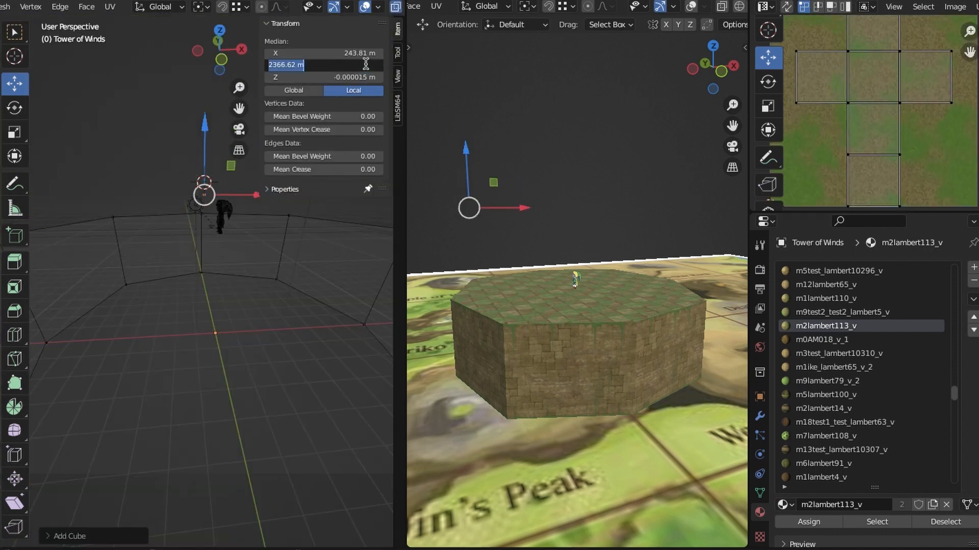
type("0")
key("Return")
key("alt+a")
scroll(230, 399, "up", 3)
middle_click_drag(204, 357, 299, 301)
key("l")
key("alt+z")
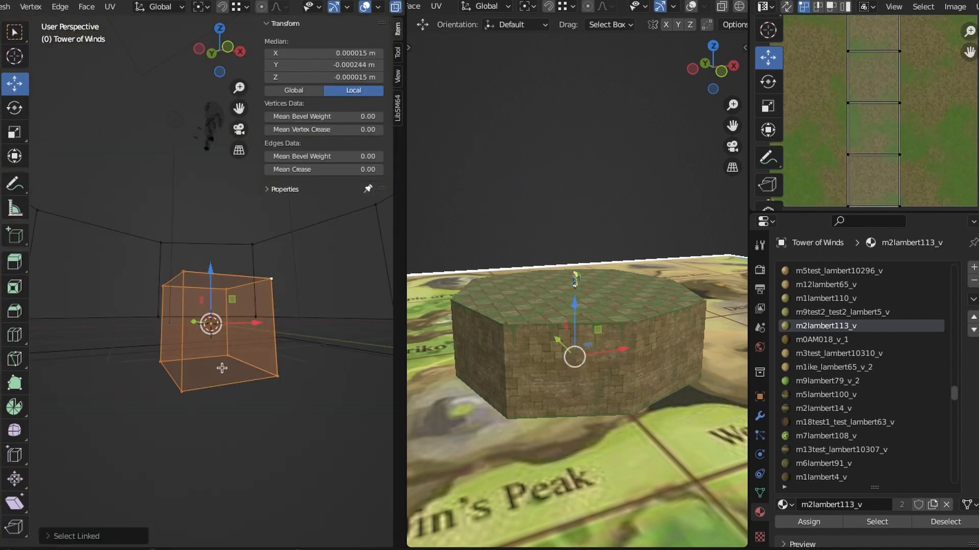
- Set the cube's bottom vertices to Z 0 and centre the whole cube horizontally at 0
left_click_drag(123, 352, 320, 418)
double_click(326, 77)
type("0")
key("Return")
key("l")
left_click_drag(327, 64, 327, 53)
type("0")
key("Return")
- Move the cube along X to the octagon's corner on the negative X side, at X -8.1 m
key("KP_7")
key("alt+z")
left_click_drag(250, 301, 102, 301)
scroll(168, 306, "up", 4)
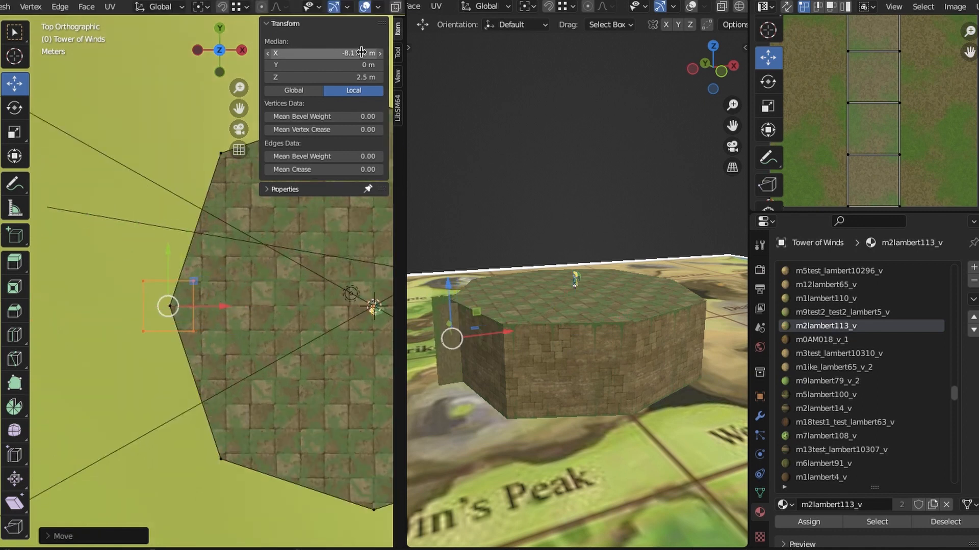
middle_click_drag(214, 367, 222, 335)
- Assign the m1lambert4_v material to the corner pillar, apply Cube Projection and scale its UVs
left_click(821, 340)
left_click(809, 522)
left_click(821, 477)
left_click(809, 522)
left_click(110, 6)
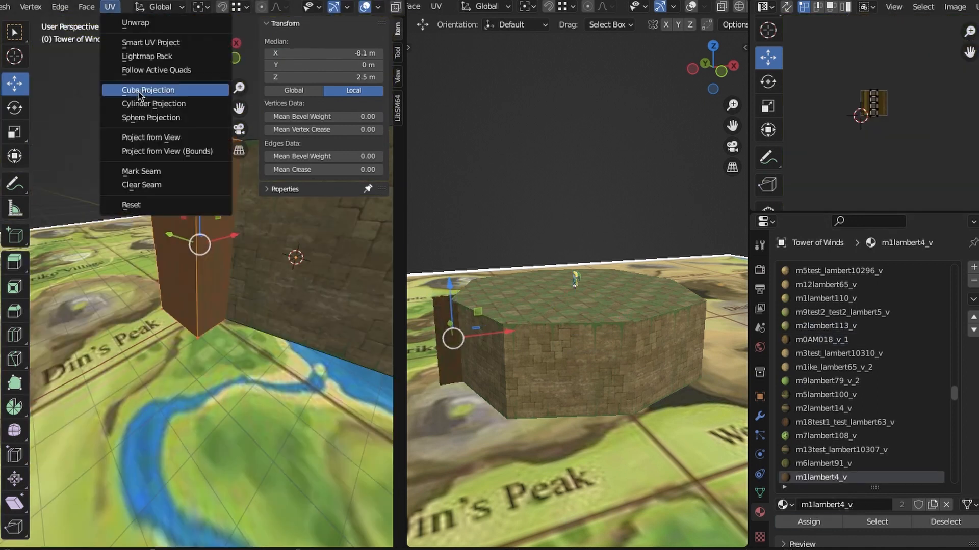
left_click(139, 92)
key("s")
middle_click_drag(153, 316, 201, 301)
- Move the corner pillar inward, setting its X position to -7.5 m
key("KP_7")
left_click_drag(237, 282, 280, 282)
middle_click_drag(219, 433, 162, 299)
double_click(353, 54)
type("-7.5")
key("Return")
- Duplicate the pillar and place the copy at X 7.5 m on the opposite corner
key("KP_7")
key("shift+d")
scroll(205, 287, "down", 1)
double_click(353, 53)
type("7.5")
key("Return")
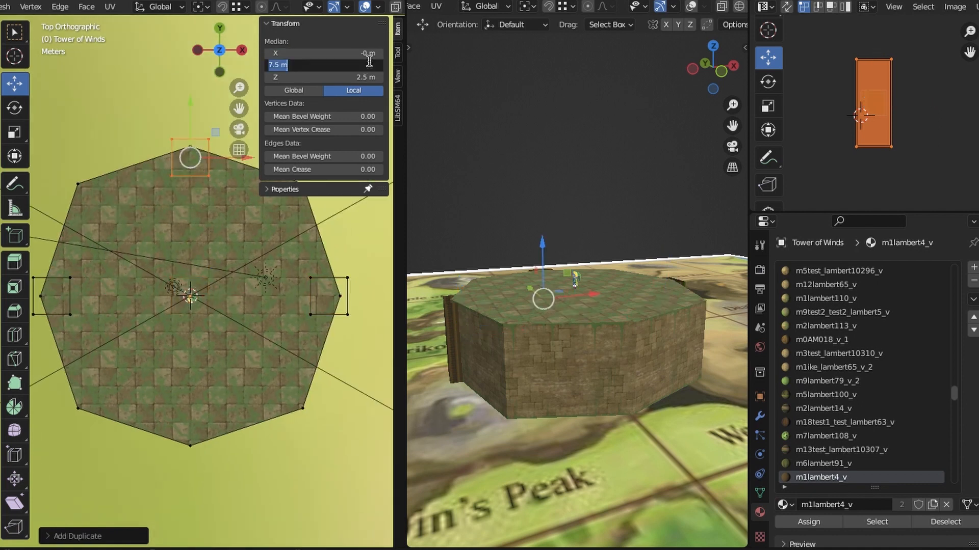
- Set the copied pillar's Y position to -7.5 m and place further copies at the diagonal corners, 5.5 m out on X and Y
type("-7.5")
key("Return")
middle_click_drag(224, 326, 286, 214)
middle_click_drag(576, 346, 599, 321)
key("n")
key("n")
scroll(604, 357, "up", 3)
key("KP_7")
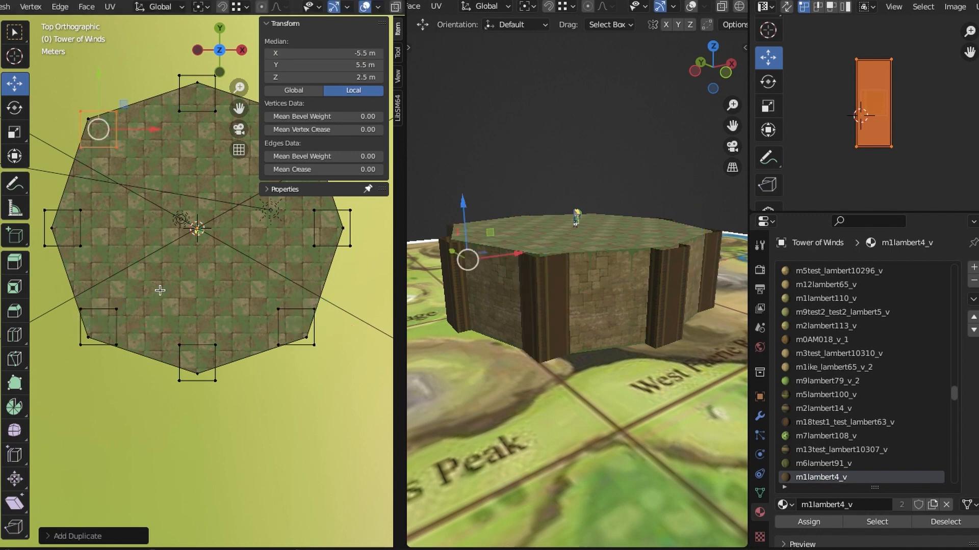
- Select the block's octagonal top face and inset it by about 2.4 m
key("alt+a")
key("n")
key("KP_1")
middle_click_drag(198, 353, 196, 352)
left_click(286, 334, "shift")
middle_click_drag(286, 334, 255, 398)
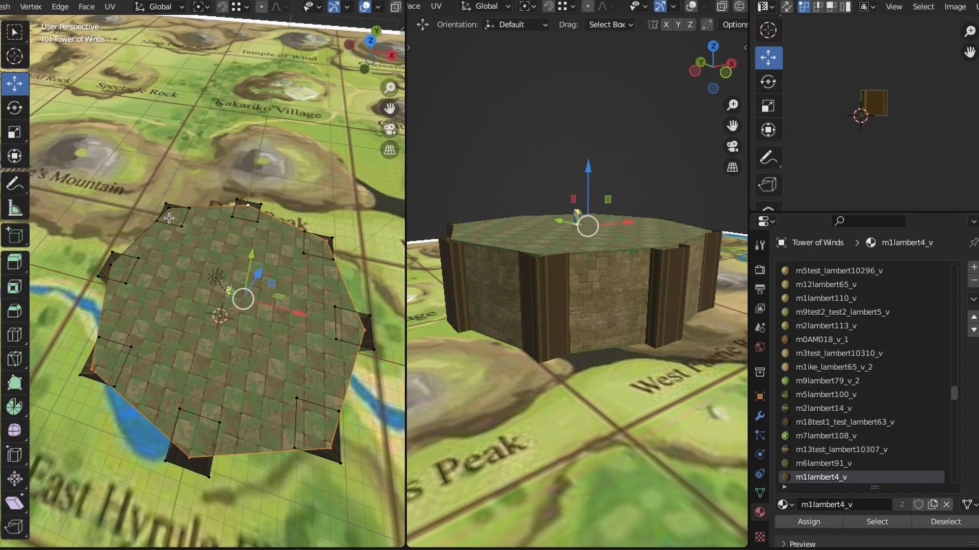
left_click(99, 306, "shift")
key("KP_7")
key("i")
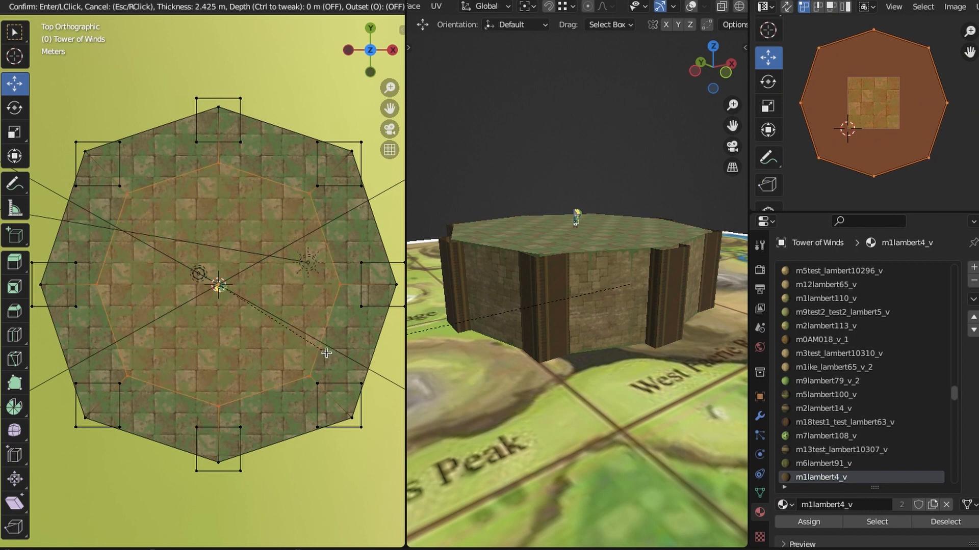
left_click(326, 353)
- Raise the inset face into a central upper tier, entering 10 as its Z position
middle_click_drag(327, 353, 305, 297)
key("n")
scroll(249, 256, "up", 3)
left_click(351, 77)
type("10")
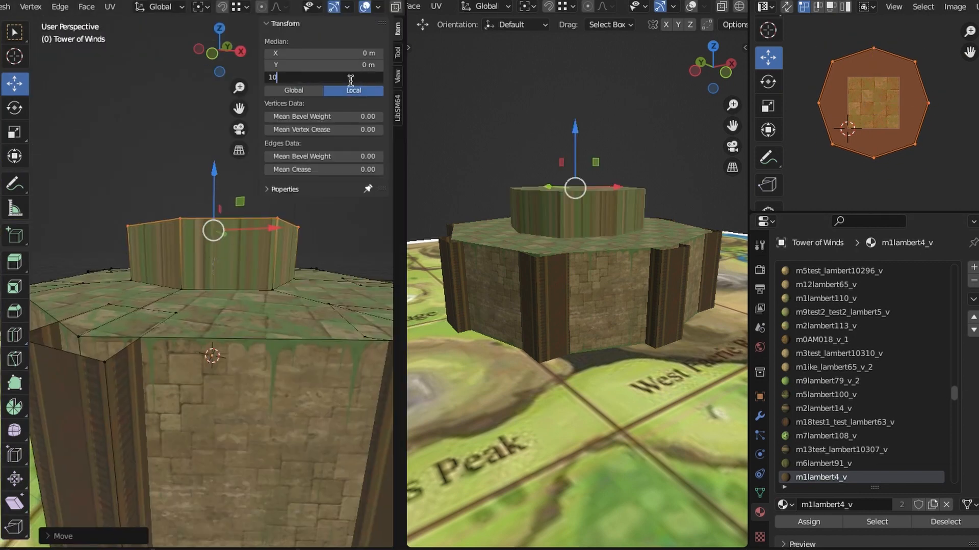
- Delete the top face of the raised central tier
middle_click_drag(194, 352, 199, 371)
scroll(199, 371, "up", 4)
key("x")
left_click(267, 274)
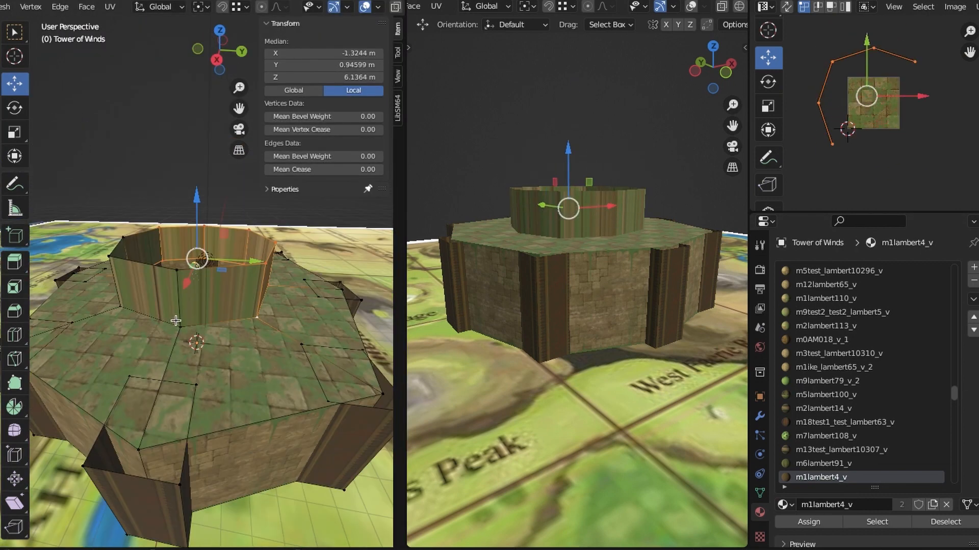
- Assign the m2AM026_v material to the upper tier's walls and cube-project their UVs
left_click_drag(951, 409, 951, 483)
left_click(826, 285)
left_click(830, 521)
left_click(239, 54)
left_click(110, 7)
left_click(130, 88)
- Scale and shift the upper tier's wall UVs to line up with the bottom edge of the stone texture
scroll(252, 321, "up", 2)
key("s")
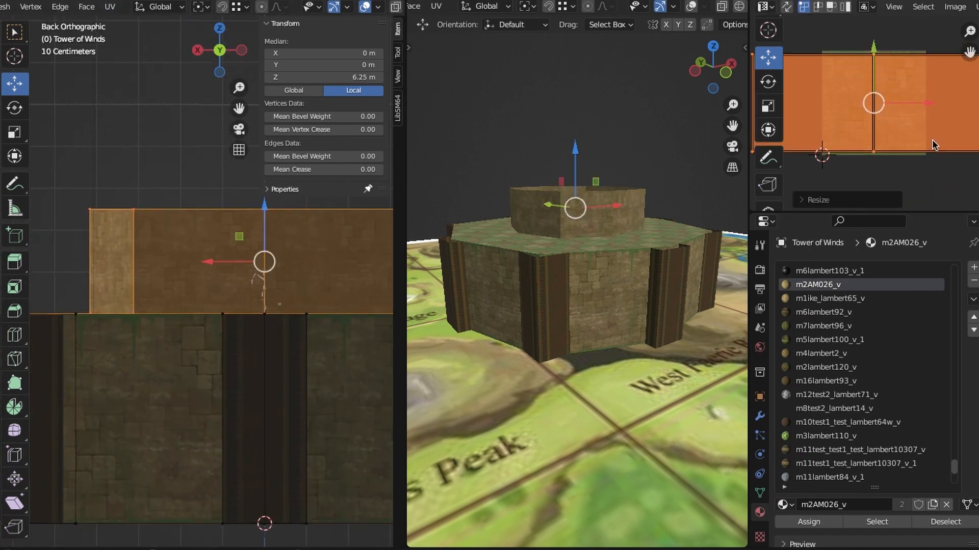
middle_click_drag(177, 301, 230, 367)
left_click_drag(873, 74, 878, 80)
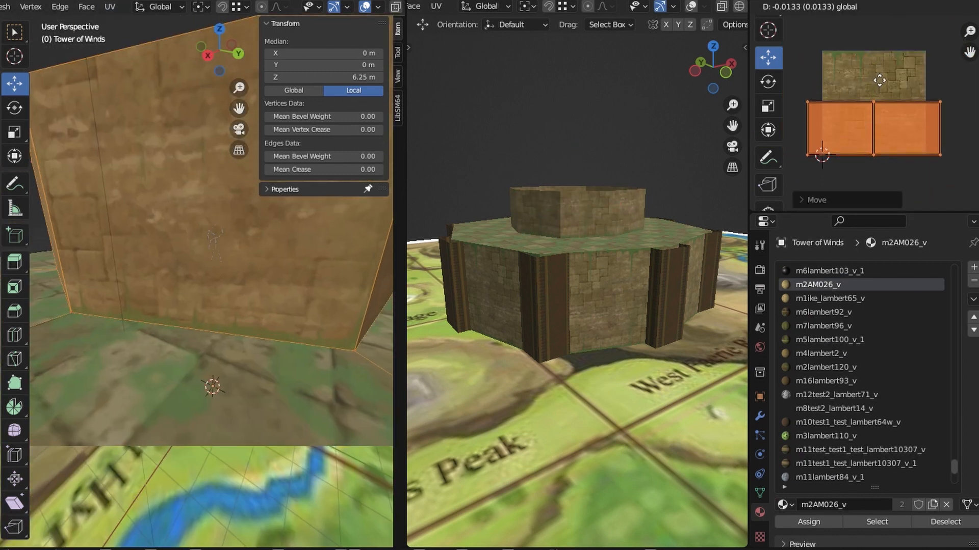
scroll(254, 346, "down", 5)
- Extrude the upper tier's top edge loop in place and scale it outward into a wide flat ledge
key("alt+a")
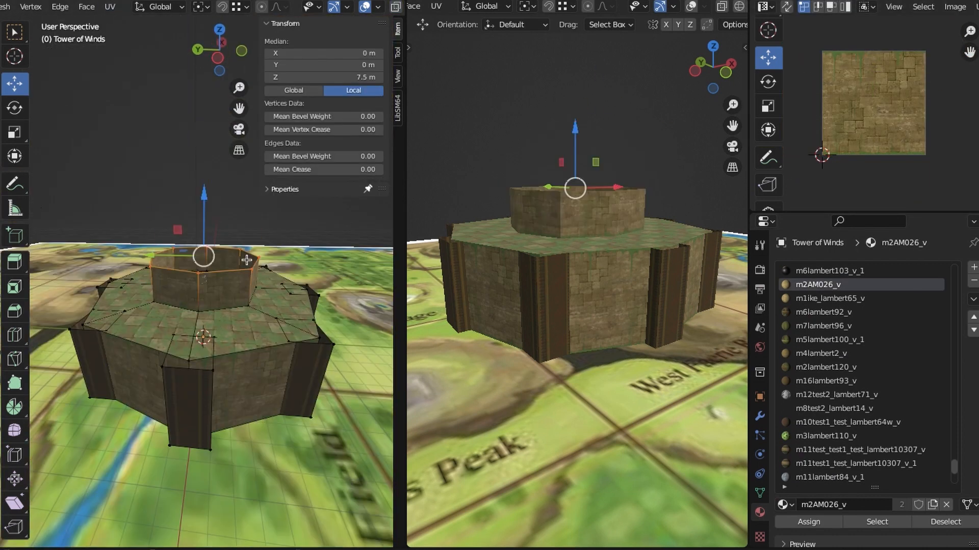
key("KP_7")
key("e")
right_click(247, 260)
key("s")
left_click(236, 306)
scroll(153, 285, "up", 3)
key("shift+z")
left_click(109, 414)
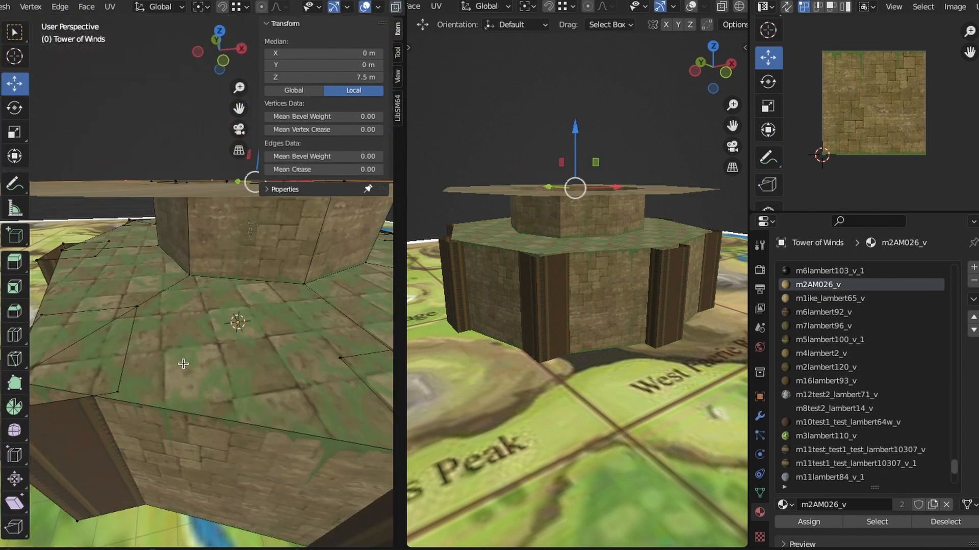
left_click(192, 386)
middle_click_drag(225, 377, 199, 295)
scroll(204, 331, "down", 4)
key("alt+a")
key("l")
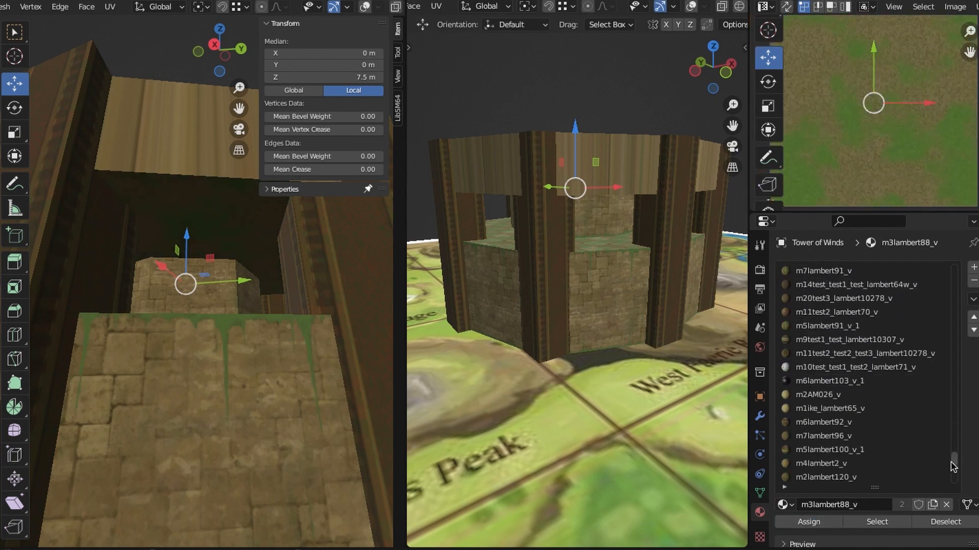
left_click(809, 522)
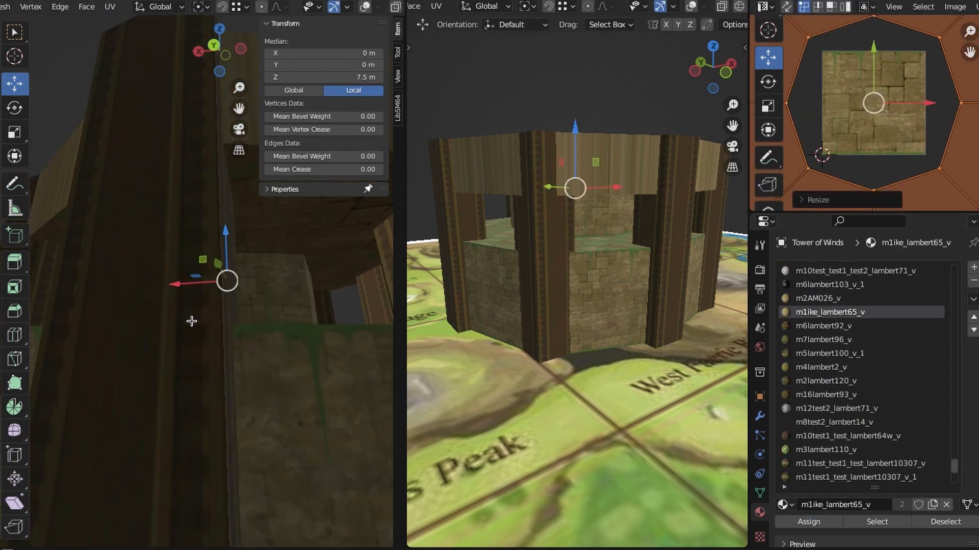
- Select the outer band's wall faces above the openings and scale their UVs to fit the stone texture
middle_click_drag(192, 321, 197, 317)
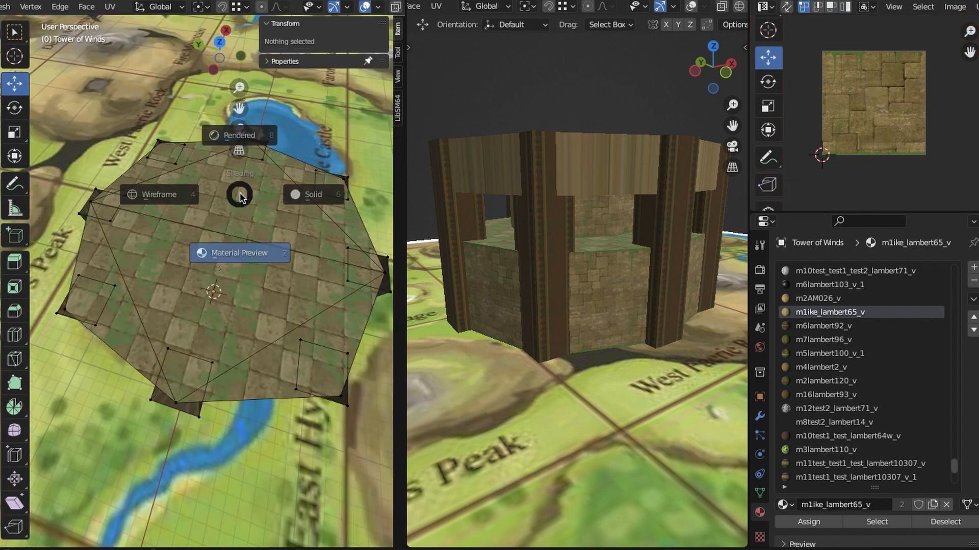
left_click(60, 7)
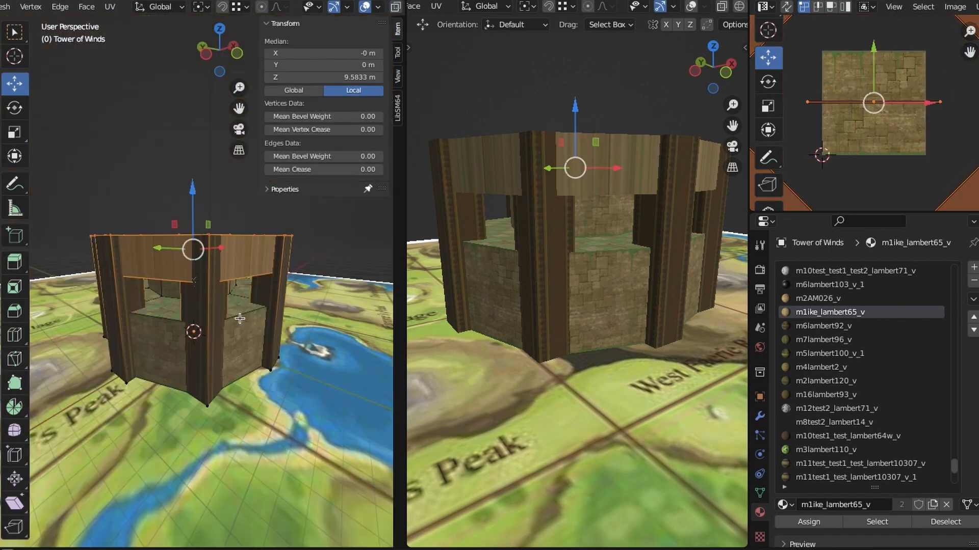
key("s")
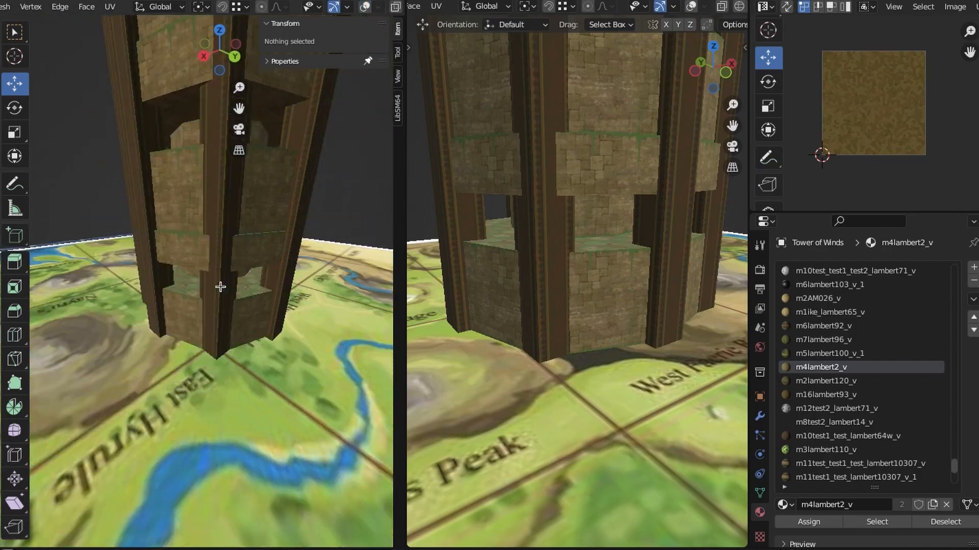
- Examine the stacked tower's pillars, recessed walls and outer bands from several sides
middle_click_drag(218, 286, 229, 372)
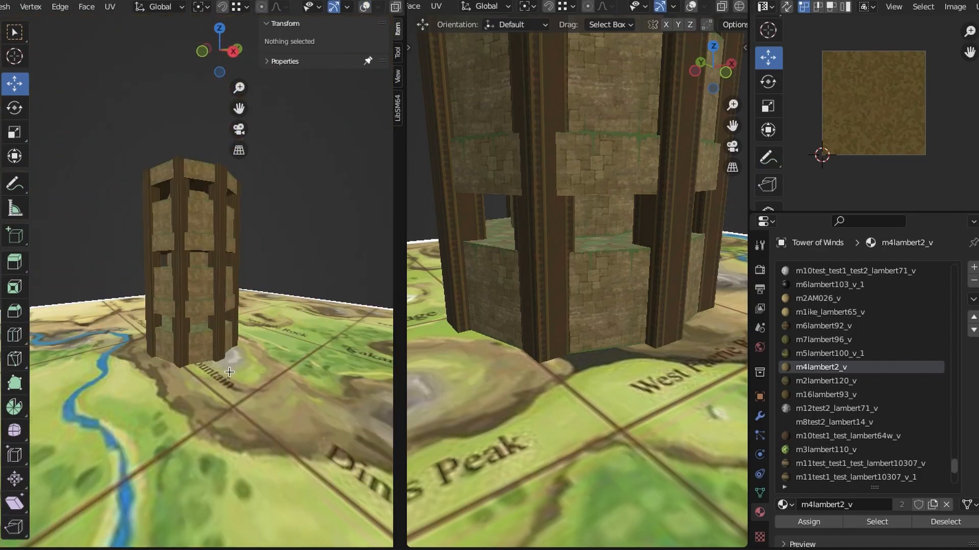
scroll(236, 266, "up", 5)
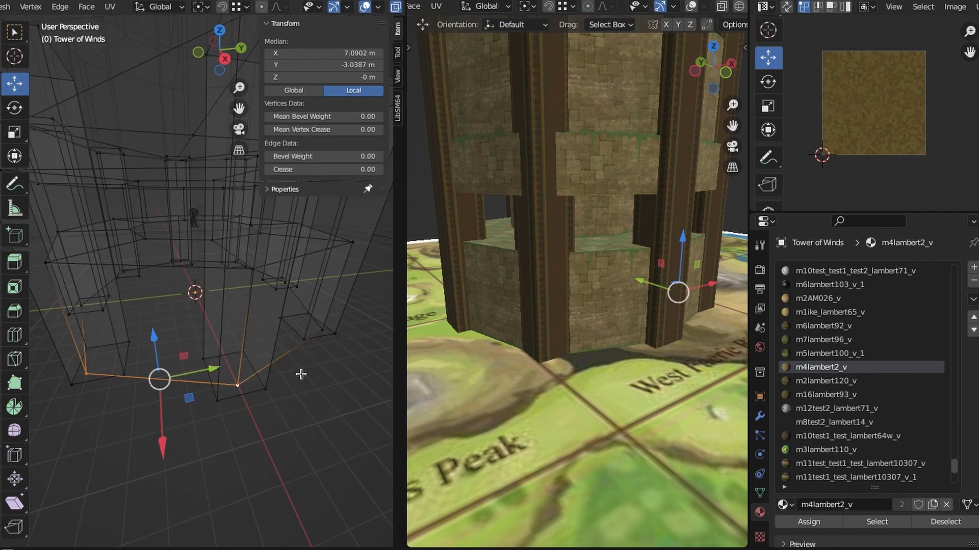
scroll(678, 284, "down", 5)
middle_click_drag(678, 284, 604, 266)
scroll(603, 262, "up", 6)
scroll(660, 262, "down", 4)
scroll(611, 271, "up", 2)
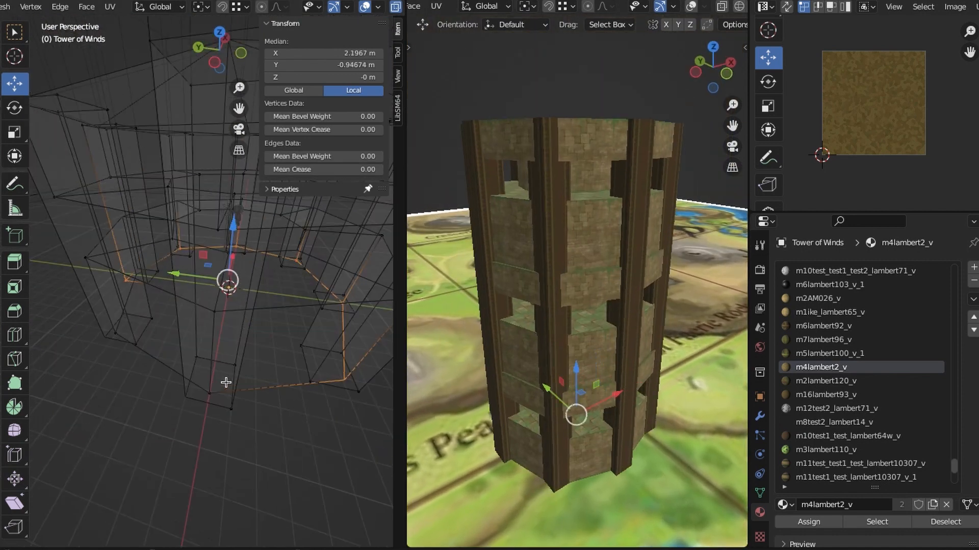
left_click(288, 399)
mouse_move(288, 399)
middle_mouse_down()
mouse_move(214, 357)
mouse_move(136, 333)
mouse_move(251, 366)
mouse_move(204, 382)
middle_mouse_up()
- Select the faces of the outer band around the tower and scale them about its centre, undoing the first attempt
key("z")
left_click(147, 381)
left_click(159, 266, "shift")
key("z")
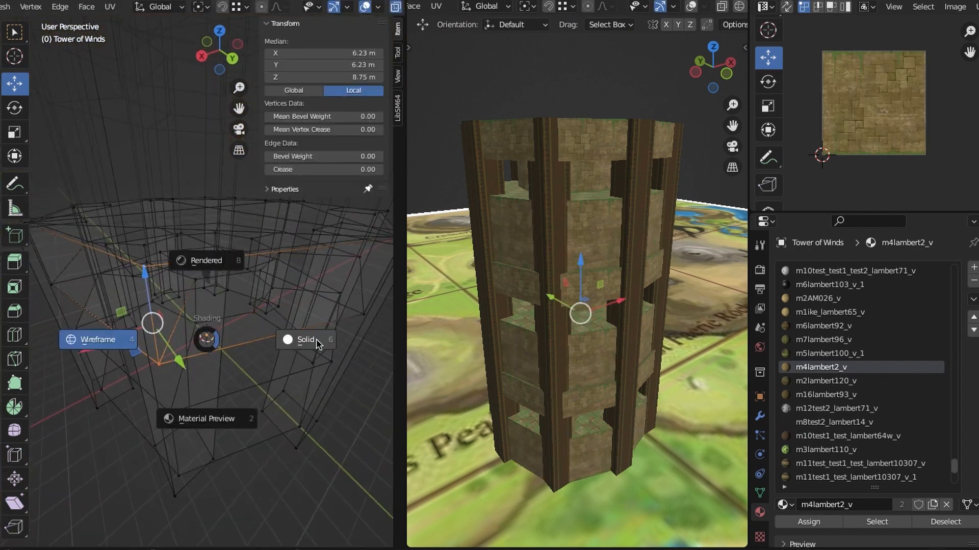
left_click(316, 338)
middle_click_drag(316, 339, 194, 357)
left_click(159, 334, "shift")
middle_click_drag(77, 326, 157, 315)
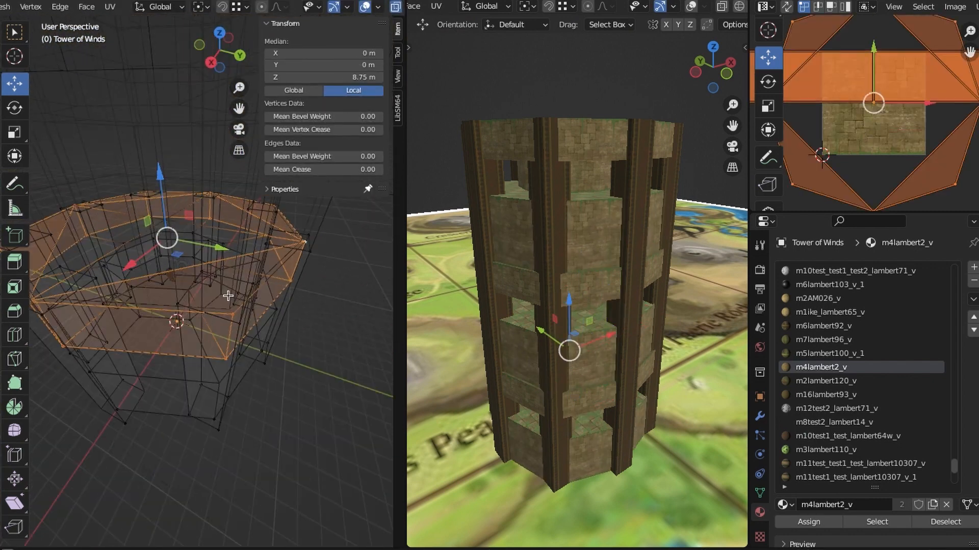
key("z")
left_click(232, 347)
key("s")
left_click(246, 348)
key("ctrl+z")
mouse_move(238, 293)
middle_mouse_down()
mouse_move(273, 338)
mouse_move(255, 318)
mouse_move(274, 304)
mouse_move(218, 365)
mouse_move(265, 273)
mouse_move(104, 307)
middle_mouse_up()
key("s")
key("alt+a")
- Select the lower tier's eight wall faces and scale them horizontally inward so they sit recessed behind the pillars
key("shift+z")
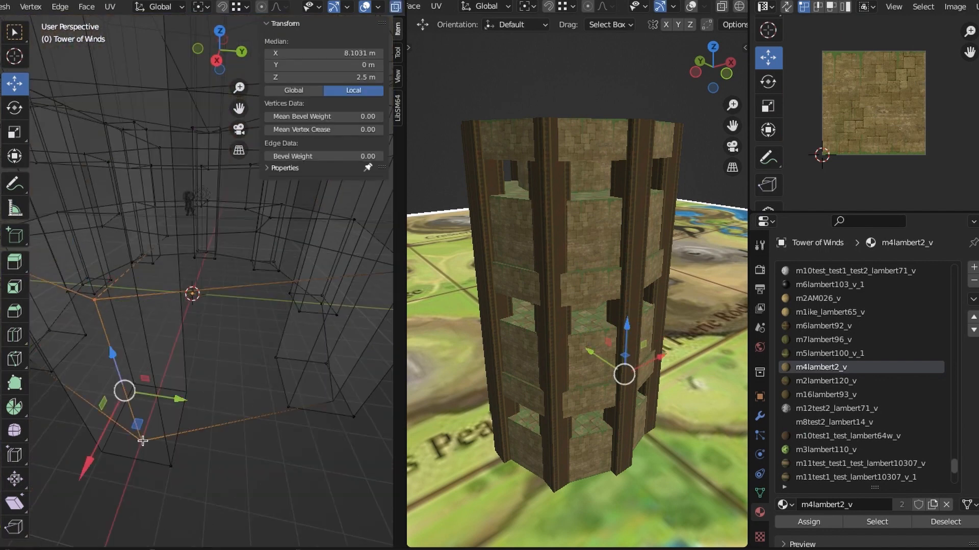
left_click(51, 327, "shift")
mouse_move(143, 441)
middle_mouse_down()
mouse_move(319, 295)
mouse_move(304, 369)
mouse_move(175, 392)
middle_mouse_up()
left_click(319, 296, "shift")
left_click(305, 369, "shift")
left_click(308, 369, "shift")
key("shift+z")
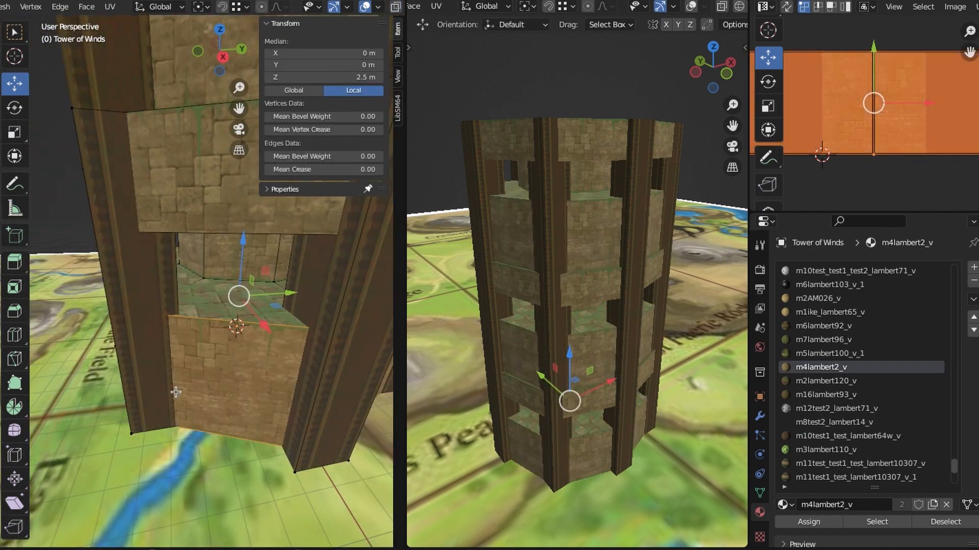
key("s")
key("y")
left_click(203, 345)
middle_click_drag(203, 345, 321, 306)
key("s")
key("x")
left_click(306, 307)
key("alt+a")
key("shift+z")
- Examine the recessed lower walls and the bands between the pillars across the whole tower
key("shift+z")
middle_click_drag(224, 424, 268, 347)
key("alt+shift+z")
scroll(231, 401, "down", 5)
scroll(231, 401, "up", 6)
scroll(268, 347, "down", 8)
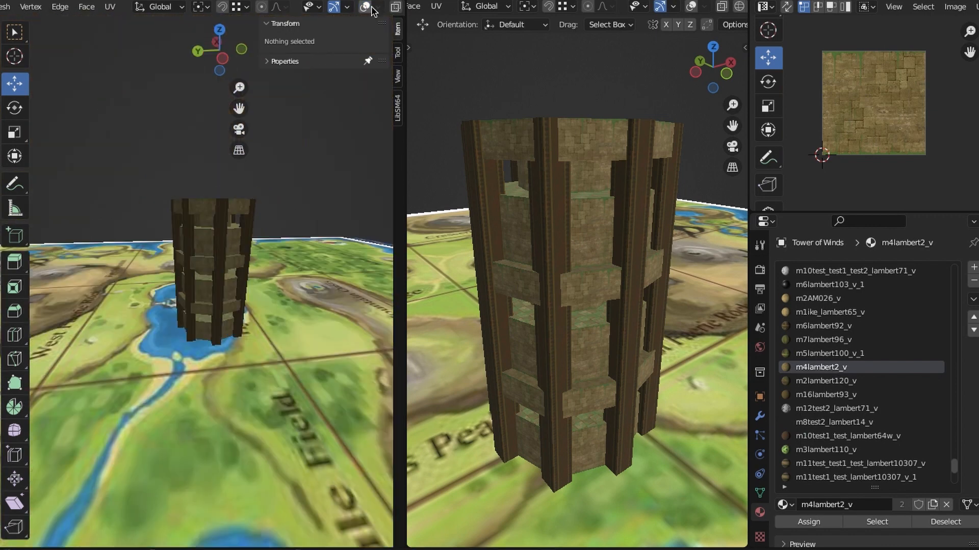
left_click(365, 7)
scroll(245, 214, "up", 4)
middle_click_drag(245, 214, 207, 214)
scroll(266, 325, "up", 4)
scroll(207, 213, "down", 5)
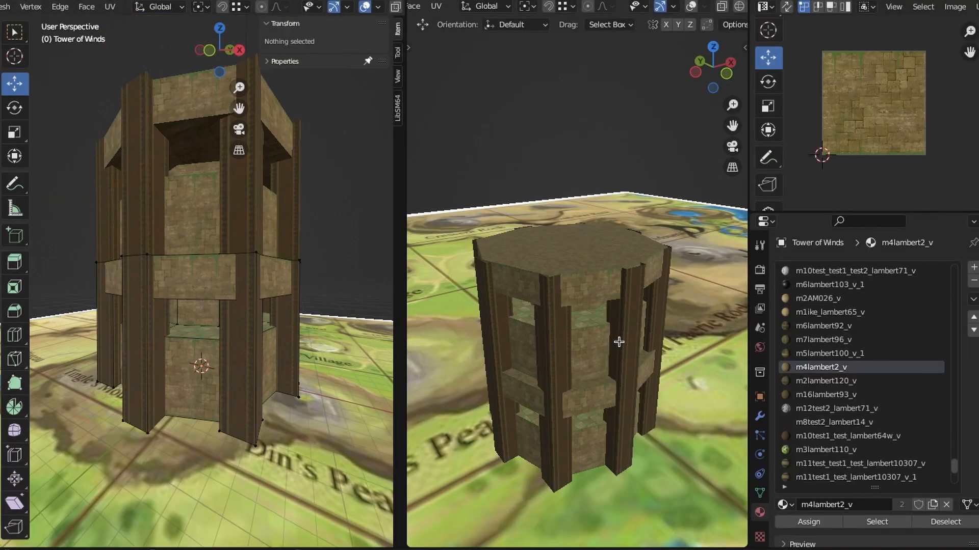
middle_click_drag(618, 341, 606, 285)
scroll(607, 285, "up", 2)
middle_click_drag(229, 275, 268, 301)
scroll(214, 245, "up", 5)
middle_click_drag(219, 163, 229, 258)
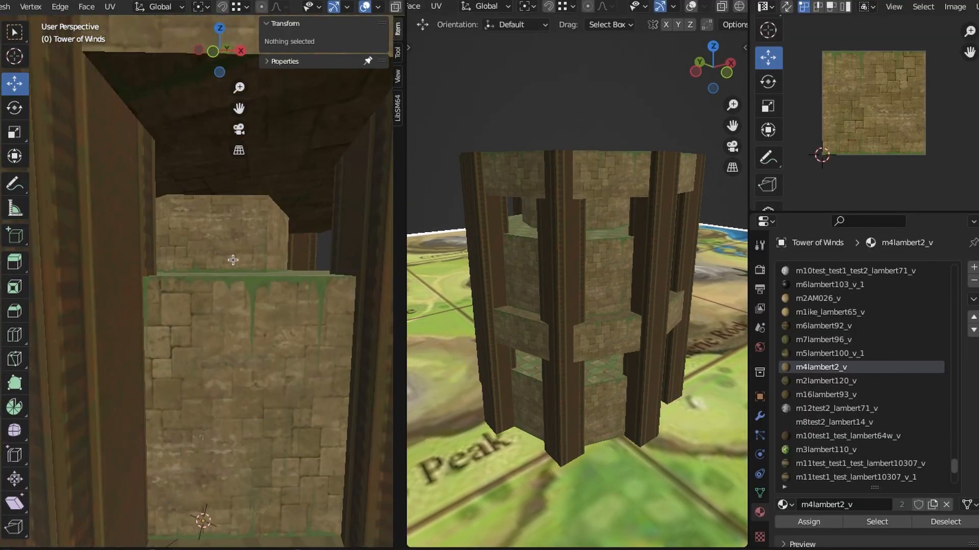
scroll(229, 258, "down", 4)
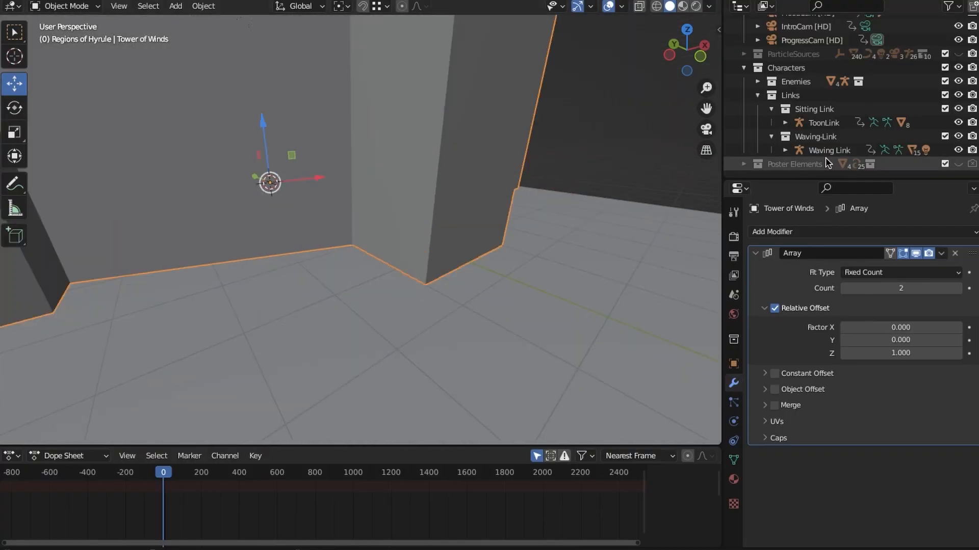
- Select the Waving Link object and move it onto the tower's lower ledge as a scale reference
left_click(827, 151)
scroll(454, 213, "down", 4)
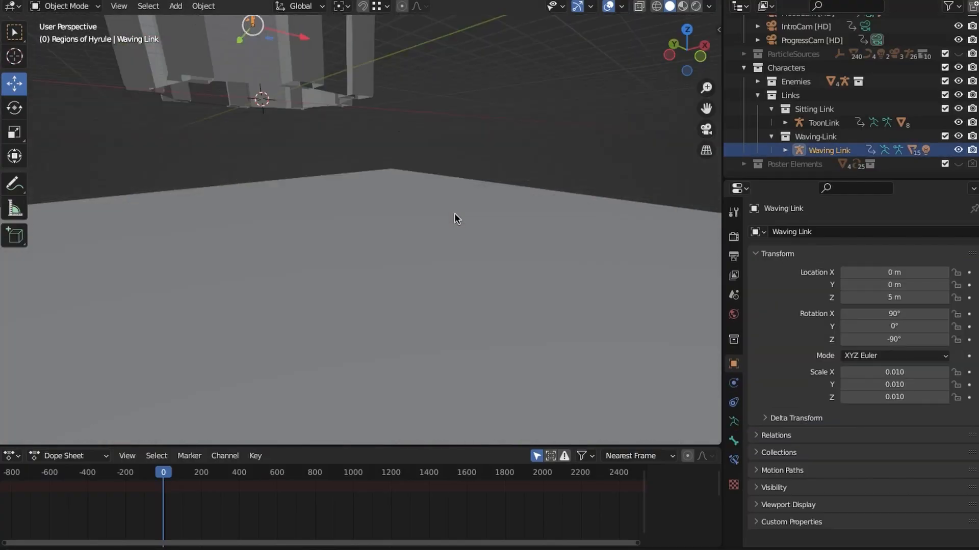
middle_click_drag(454, 213, 474, 265)
mouse_move(900, 272)
left_mouse_down()
mouse_move(890, 272)
mouse_move(890, 285)
left_mouse_up()
middle_click_drag(474, 189, 530, 196)
left_click(483, 229)
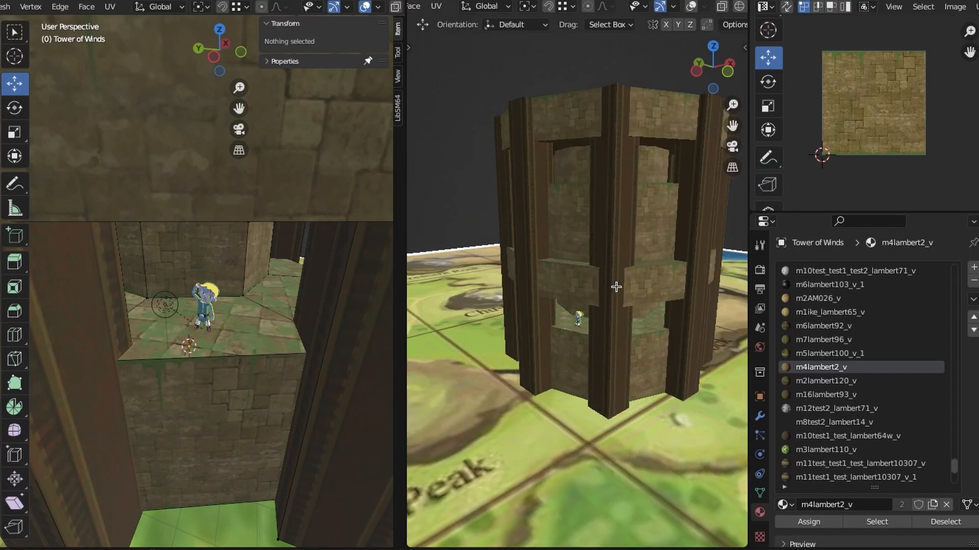
- Raise the outer band in side view and set its top edges' Z position to 12.5 m
middle_click_drag(616, 286, 601, 297)
middle_click_drag(265, 255, 295, 279)
key("shift+z")
scroll(267, 312, "down", 3)
key("ctrl+KP_3")
left_click_drag(357, 217, 63, 282)
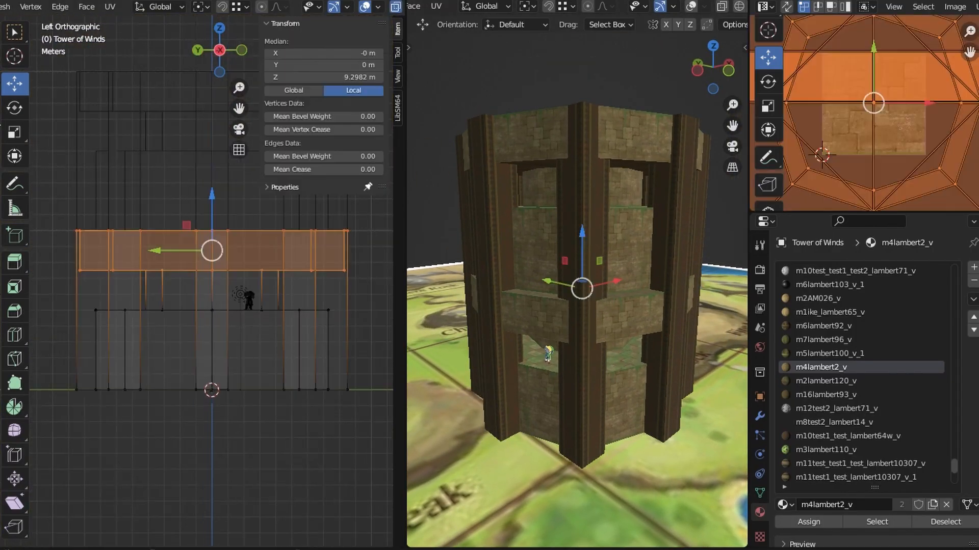
left_click_drag(212, 194, 212, 155)
left_click_drag(354, 251, 63, 222, "ctrl")
double_click(351, 77)
type("12.5")
key("Return")
- Select the edges of the tower's inner column and scale them inward horizontally
left_click(248, 363)
key("shift+z")
middle_click_drag(248, 362, 269, 321)
key("KP_7")
key("shift+z")
left_click(163, 329)
left_click(218, 183, "alt")
left_click_drag(218, 181, 231, 194, "shift")
key("shift+z")
middle_click_drag(224, 352, 243, 319)
key("shift+z")
left_click(212, 295, "shift")
key("shift+z")
key("s")
key("shift+z")
left_click(229, 317)
key("shift+z")
key("shift+z")
left_click(247, 317)
- Inset one of the lower tier's wall faces and scale the inset face down
scroll(237, 302, "down", 8)
middle_click_drag(323, 213, 256, 388)
scroll(273, 307, "up", 3)
key("shift+alt+z")
scroll(259, 270, "up", 4)
key("shift+z")
key("shift+z")
left_click(181, 316)
key("i")
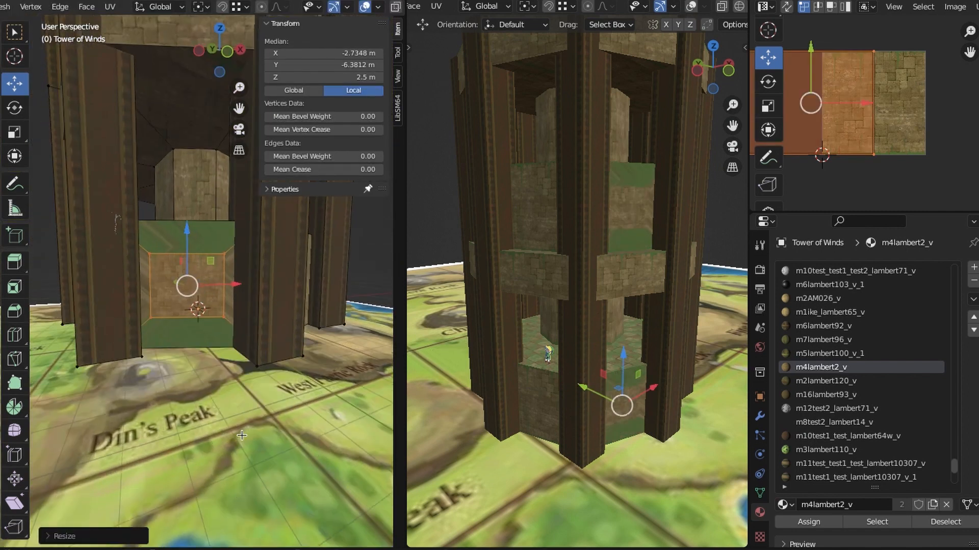
middle_click_drag(241, 435, 199, 403)
- Inset the adjacent wall face of the lower tier in the same way
key("shift+z")
left_click(225, 336)
key("shift+z")
key("i")
- Inset the lower tier's wall face on the negative X, positive Y side and shrink the inset
mouse_move(286, 377)
middle_mouse_down()
mouse_move(245, 372)
mouse_move(116, 286)
middle_mouse_up()
left_click(196, 319)
key("shift+z")
left_click(221, 330)
key("shift+z")
key("z")
key("shift+z")
key("shift+alt+z")
mouse_move(286, 399)
middle_mouse_down()
mouse_move(216, 330)
mouse_move(247, 354)
mouse_move(157, 301)
mouse_move(226, 340)
middle_mouse_up()
key("shift+z")
key("shift+z")
key("shift+z")
key("shift+z")
key("s")
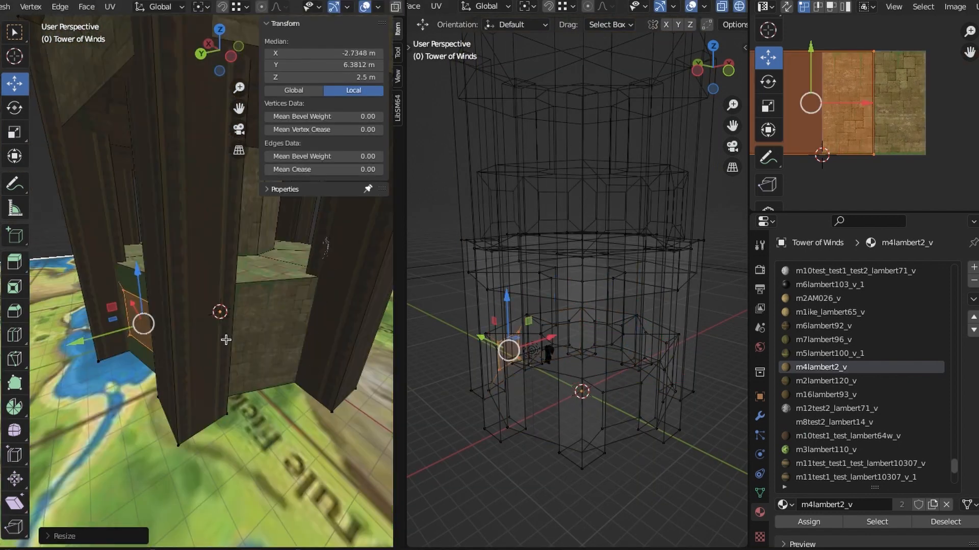
- Inset the lower tier's wall face below Link and scale the inset face to 0.5
key("shift+z")
left_click(280, 395)
key("z")
middle_click_drag(260, 430, 157, 317)
key("shift+z")
left_click(204, 367)
type("is")
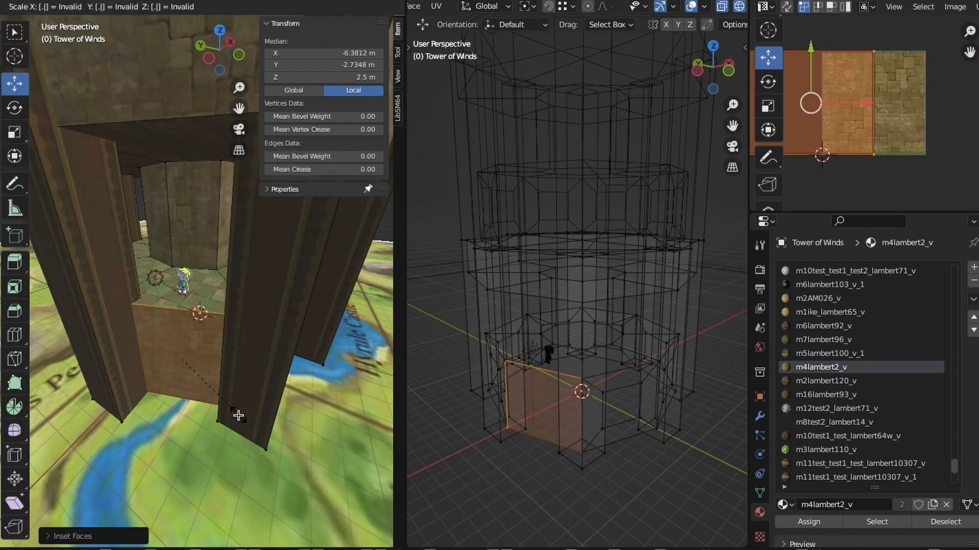
type("5")
key("Return")
- Move the lower and upper edges of all wall insets vertically apart, with the upper edges at Z 4.25 m
key("shift+z")
middle_click_drag(238, 416, 204, 352)
left_click(179, 343)
key("KP_1")
left_click_drag(58, 298, 363, 327)
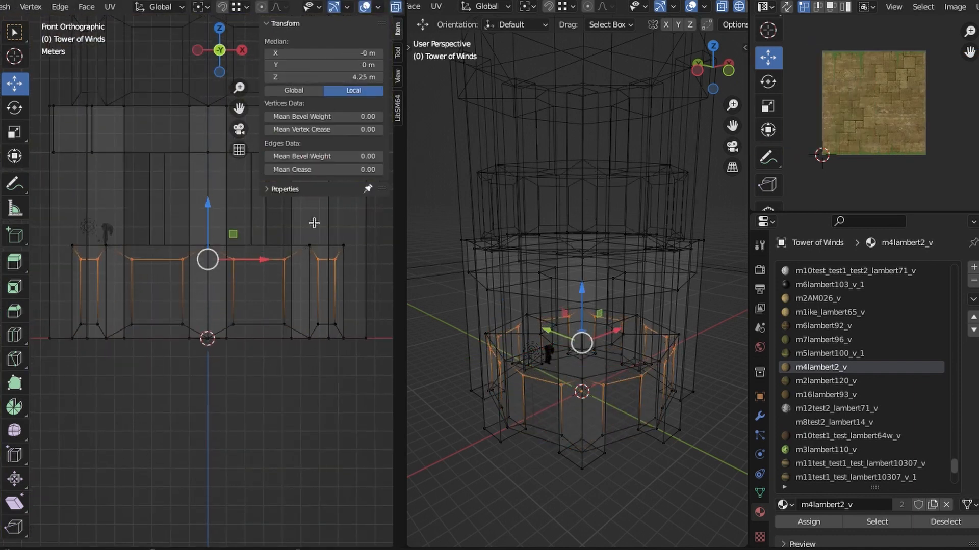
key("alt+a")
- Select the lower tier's linked wall faces, cube-project their UVs and scale them to the stone texture
key("shift+z")
middle_click_drag(314, 222, 260, 72)
key("l")
middle_click_drag(240, 409, 224, 204)
key("l")
left_click(110, 7)
left_click(149, 85)
key("s")
key("shift+z")
key("KP_3")
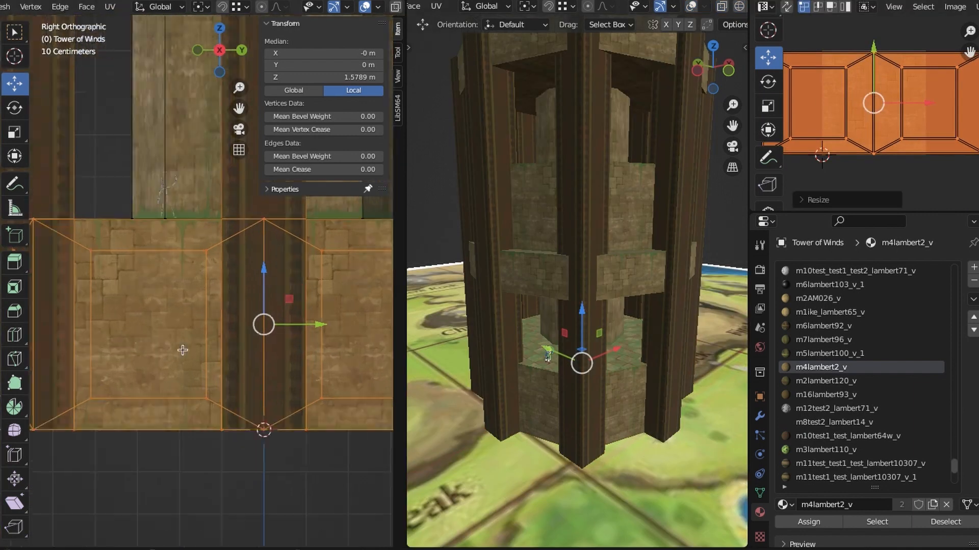
- Rescale the lower tier's wall face UVs over the stone texture and clear the selection
scroll(183, 351, "up", 2)
middle_click_drag(182, 350, 239, 352, "shift")
scroll(912, 130, "up", 1)
key("s")
left_click(929, 136)
key("alt+a")
mouse_move(239, 305)
middle_mouse_down()
mouse_move(100, 345)
mouse_move(241, 294)
middle_mouse_up()
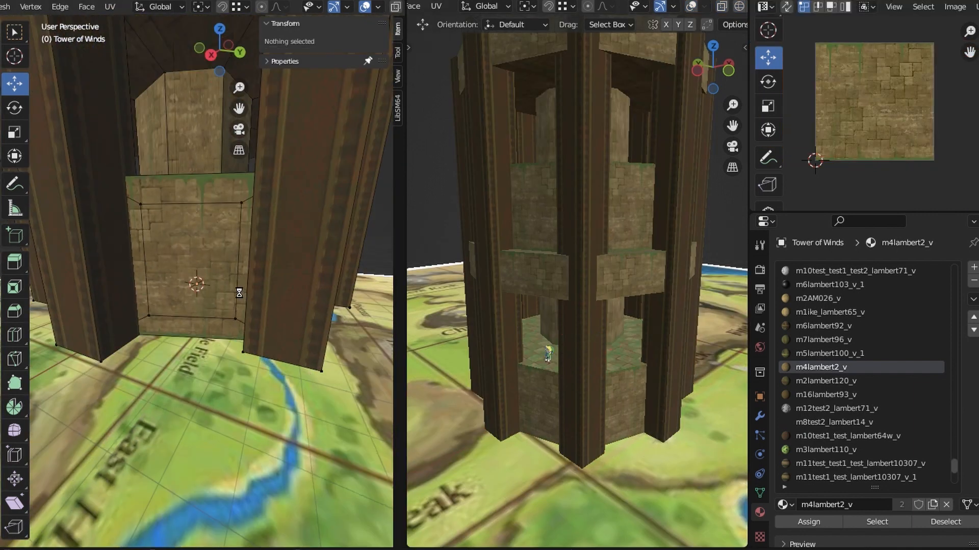
- Select the inset panel faces around the lower tier and assign them the m2lambert120_v material
left_click(153, 336)
key("KP_3")
left_click_drag(96, 233, 367, 293)
middle_click_drag(306, 293, 219, 326)
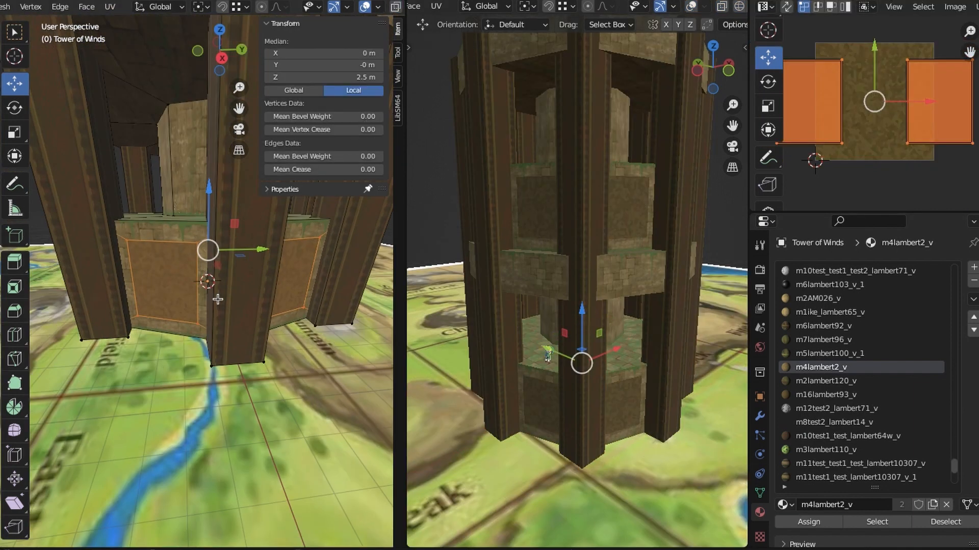
left_click(825, 380)
left_click(809, 522)
- Try other existing materials on the selected inset panel faces and compare them on the tower
scroll(874, 102, "down", 6)
middle_click_drag(581, 285, 615, 263, "shift")
key("n")
key("n")
left_click(585, 357)
key("ctrl+z")
left_click(849, 395)
left_click(836, 298)
left_click(836, 326)
left_click(808, 522)
scroll(897, 405, "down", 1)
scroll(887, 387, "up", 7)
- Assign the m11test2_test2_test3_lambert10278_v door material to the selected inset panel faces
left_click(849, 326)
left_click(819, 519)
left_click(849, 340)
left_click(820, 518)
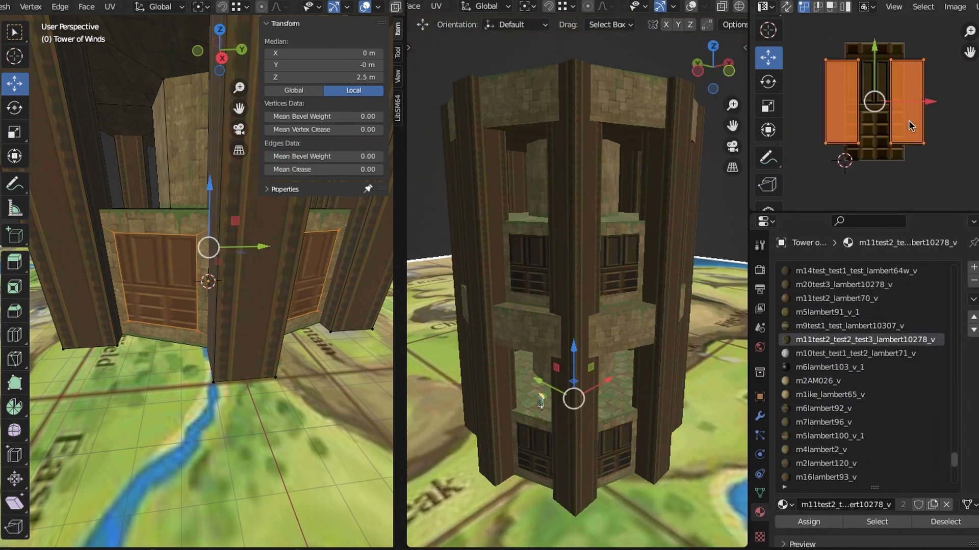
- Scale the inset panels' UVs down and move them vertically onto the tall door panels of the texture
key("g")
key("y")
left_click(889, 96)
key("a")
key("s")
left_click(899, 168)
key("g")
key("y")
left_click(905, 133)
- Rotate the panel UVs by 90°, scale them down and adjust their width to fit the door texture
key("r")
key("9")
key("0")
key("Return")
key("s")
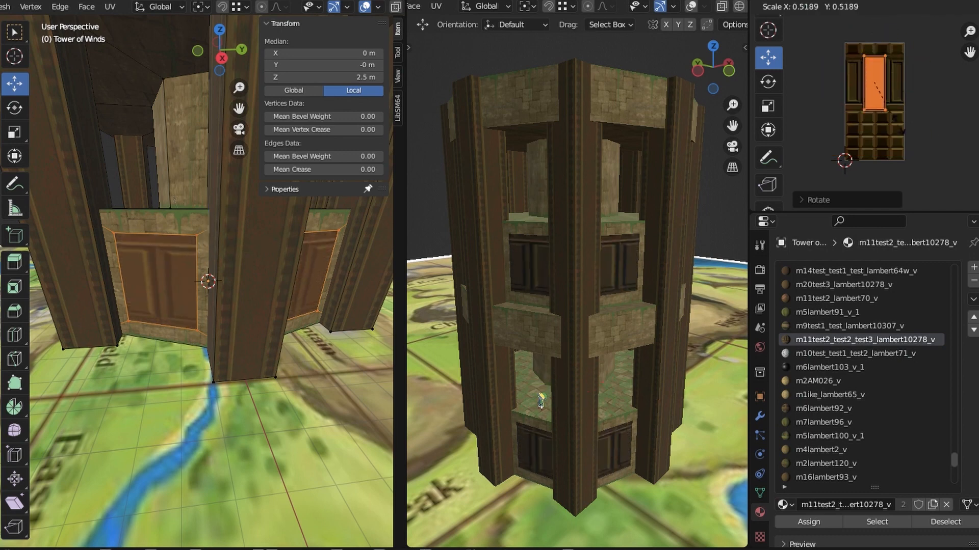
key("x")
left_click(905, 129)
- Extrude the lower tier's inset panel faces slightly outward from the walls
middle_click_drag(239, 276, 208, 345)
key("e")
right_click(269, 300)
key("1")
key("Return")
left_click(207, 345)
key("ctrl+KP_1")
left_click_drag(59, 258, 380, 326)
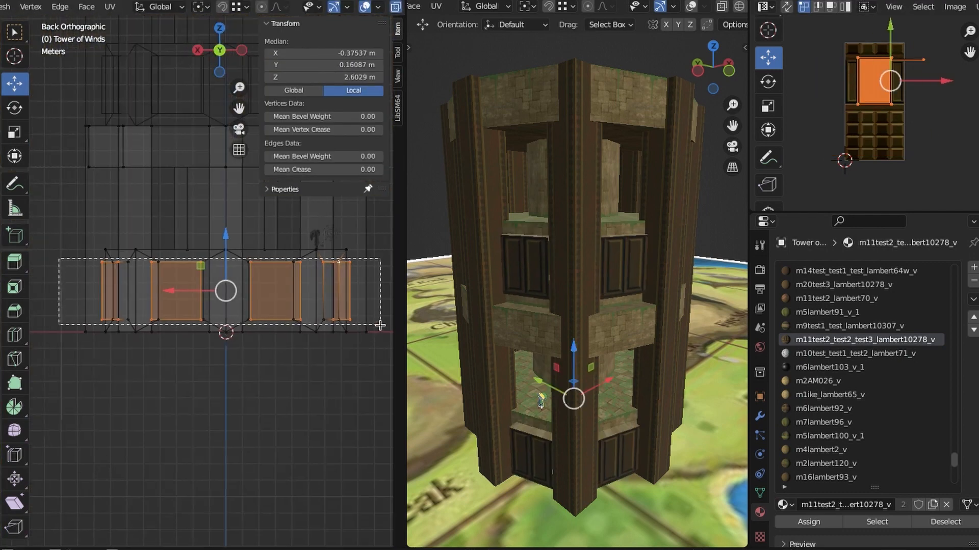
middle_click_drag(380, 326, 306, 286)
key("alt+a")
- Select the front faces of the extruded door panels one by one around the lower tier
mouse_move(199, 326)
middle_mouse_down()
mouse_move(277, 323)
mouse_move(193, 331)
middle_mouse_up()
key("z")
key("z")
left_click(199, 415)
left_click(178, 305, "shift")
left_click(158, 311, "shift")
mouse_move(255, 316)
middle_mouse_down()
mouse_move(188, 321)
mouse_move(178, 332)
middle_mouse_up()
left_click(118, 351, "shift")
left_click(246, 369, "shift")
middle_click_drag(247, 369, 204, 351)
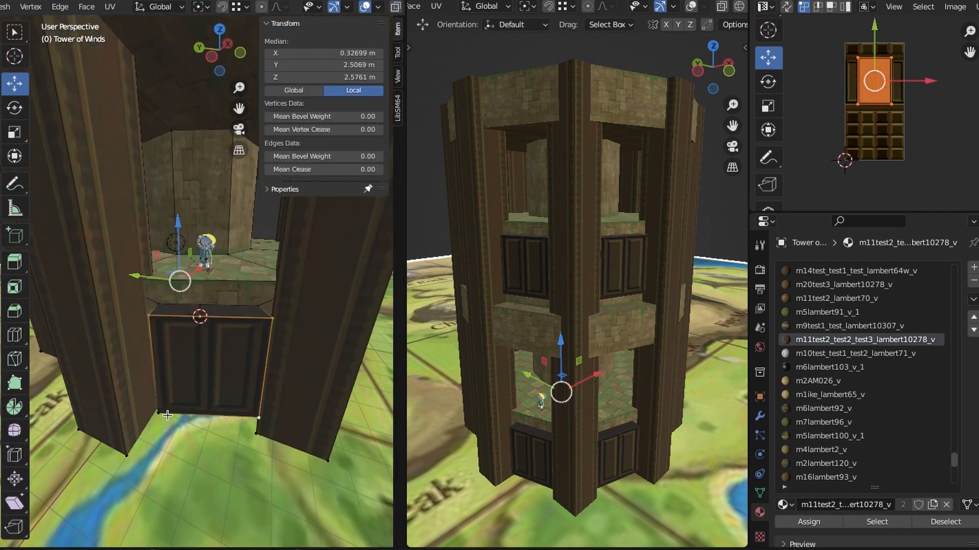
middle_click_drag(265, 337, 236, 329)
left_click(236, 329, "shift")
left_click(201, 377, "shift")
- Try scaling the door panel faces to 0.9 along X and Y, and undo both scalings
key("s")
key("x")
key("period")
key("9")
key("Return")
key("s")
key("y")
key("period")
middle_click_drag(201, 380, 240, 328)
key("9")
key("Return")
key("ctrl+z")
key("ctrl+z")
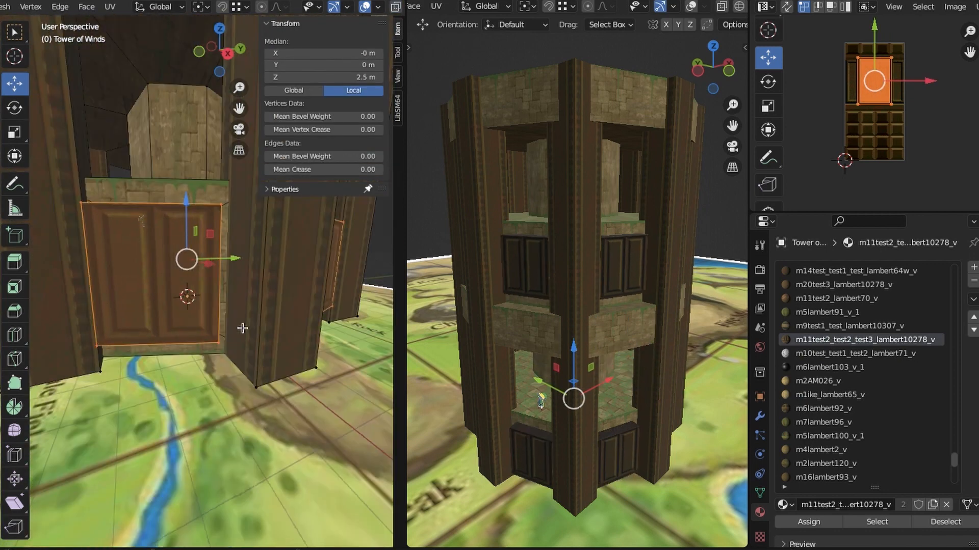
- Scale the door panel faces to 0.95 along X and to 0.95 along Y
key("s")
key("x")
key("period")
key("9")
key("5")
key("Return")
key("s")
key("y")
key("period")
key("9")
key("5")
key("Return")
key("alt+a")
middle_click_drag(203, 357, 221, 300)
left_click(253, 317)
left_click(101, 310, "shift")
key("ctrl+z")
key("ctrl+z")
key("ctrl+z")
- Inset the door panel faces by about 0.24 m to form a frame around each panel
middle_click_drag(220, 379, 230, 326)
key("i")
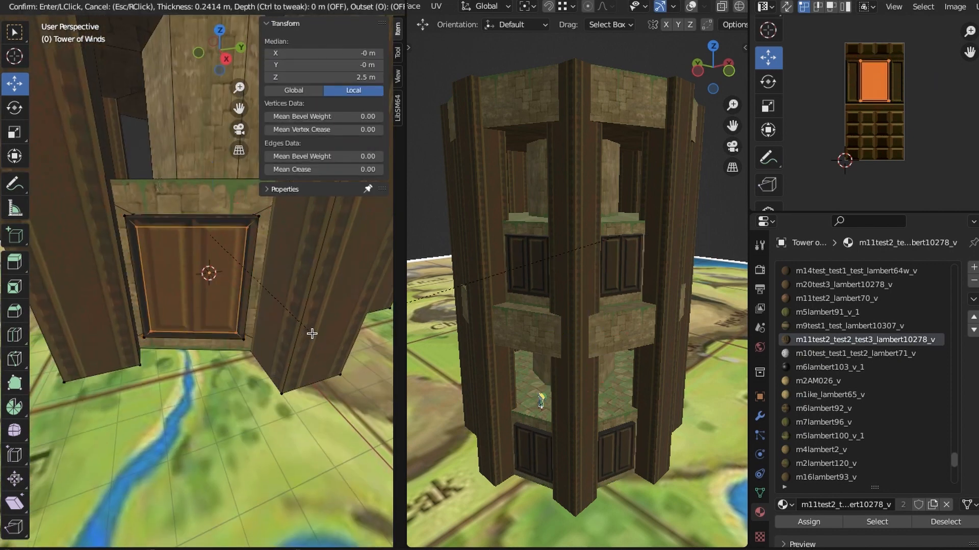
left_click(308, 335)
middle_click_drag(285, 351, 212, 372)
scroll(198, 376, "down", 4)
scroll(226, 326, "up", 4)
scroll(227, 310, "up", 4)
middle_click_drag(226, 326, 245, 275)
scroll(225, 308, "down", 8)
scroll(245, 276, "up", 5)
left_click(364, 7)
left_click(365, 7)
- Extrude the inner panel faces and scale them inward horizontally, excluding Z, to recess them behind their frames
scroll(234, 339, "up", 4)
key("e")
key("Return")
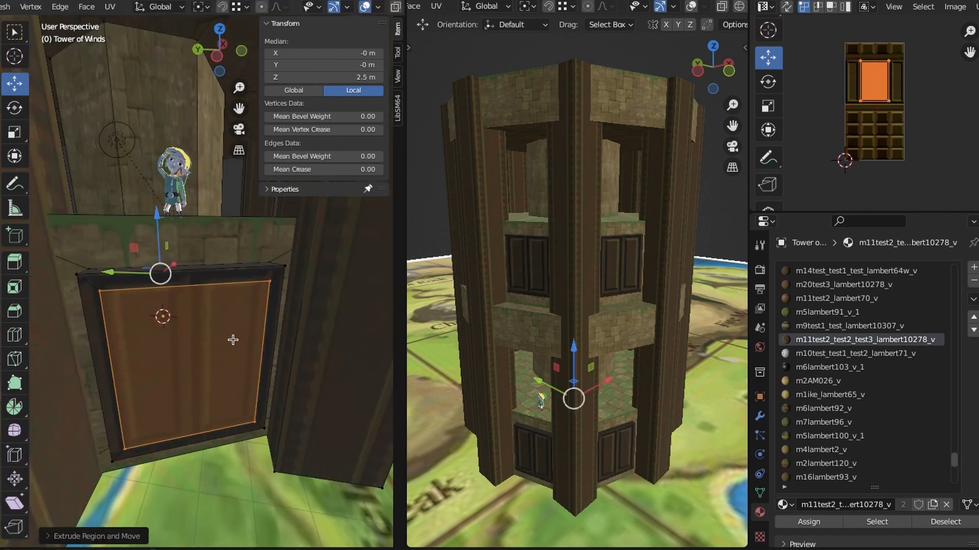
key("s")
key("shift+z")
left_click(219, 331)
middle_click_drag(219, 331, 203, 348)
left_click(365, 7)
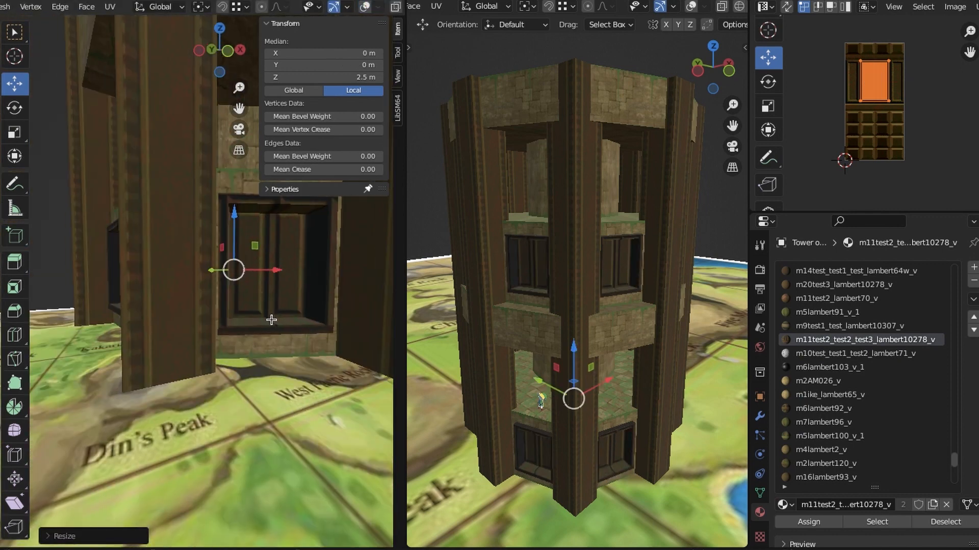
- Examine the depth of the recessed panels in wireframe from above and in textured shading
mouse_move(271, 321)
middle_mouse_down()
mouse_move(234, 251)
mouse_move(246, 360)
middle_mouse_up()
key("z")
left_click(165, 380)
left_click(365, 7)
key("KP_7")
scroll(204, 331, "up", 1)
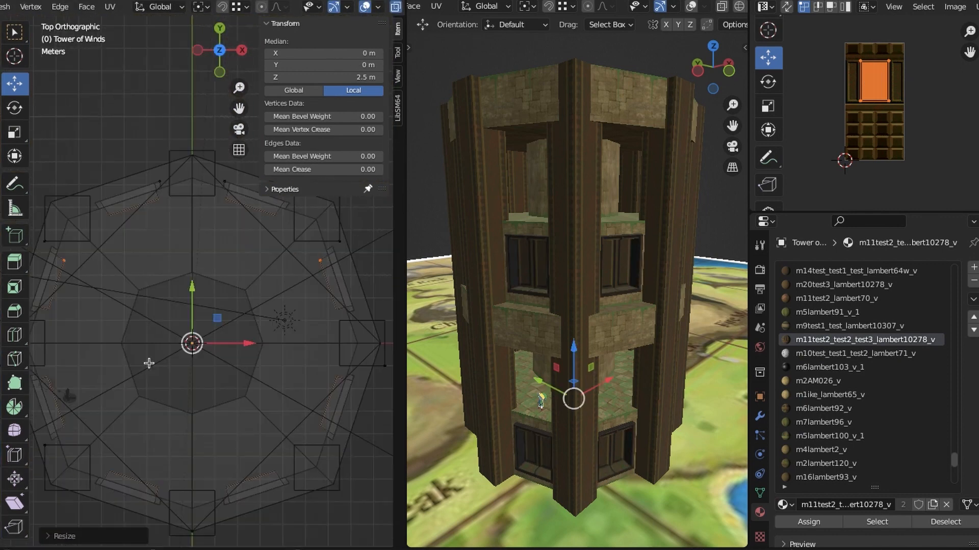
key("z")
left_click(149, 408)
scroll(204, 327, "up", 3)
middle_click_drag(153, 387, 218, 389)
- Look through the objects in the Central Hyrule collection and open the material settings of an existing object
scroll(862, 382, "down", 19)
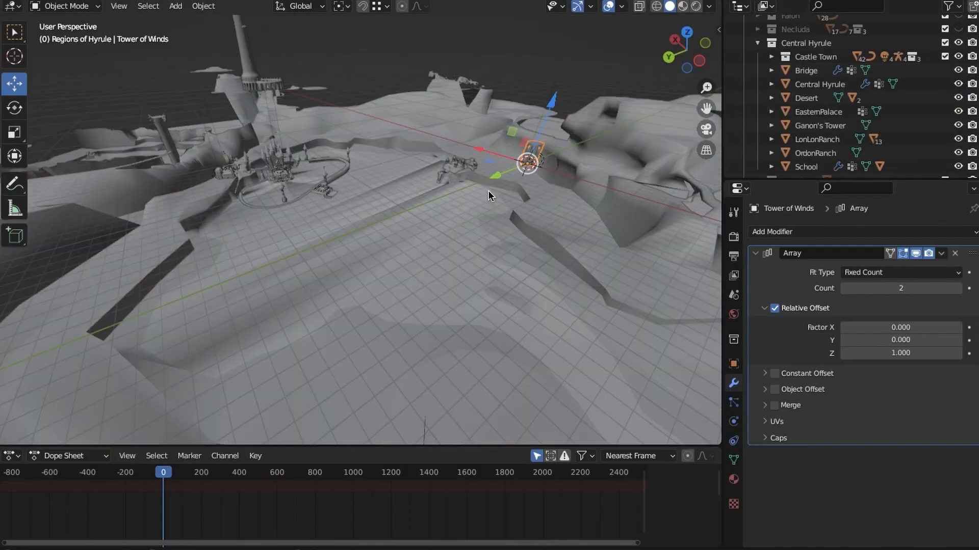
middle_click_drag(487, 190, 423, 172)
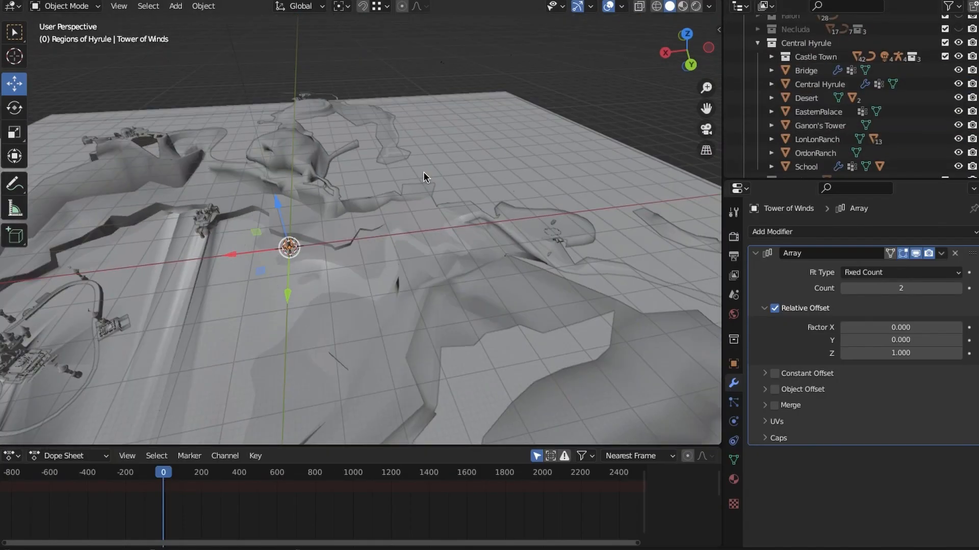
left_click(772, 75)
left_click(826, 103)
left_click(734, 480)
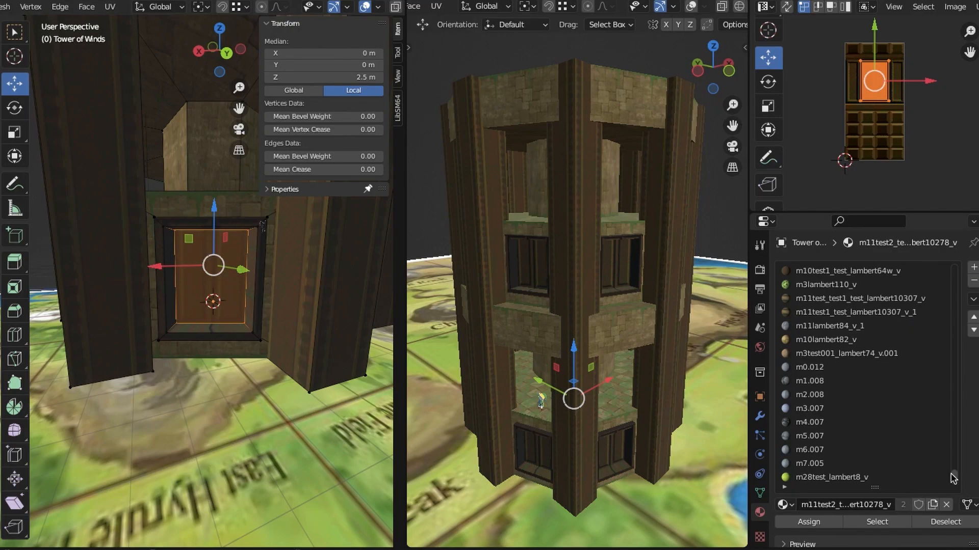
- Try the window2 and window materials on the recessed panel faces and scale their UVs
left_click(784, 505)
left_click(808, 430)
left_click(784, 505)
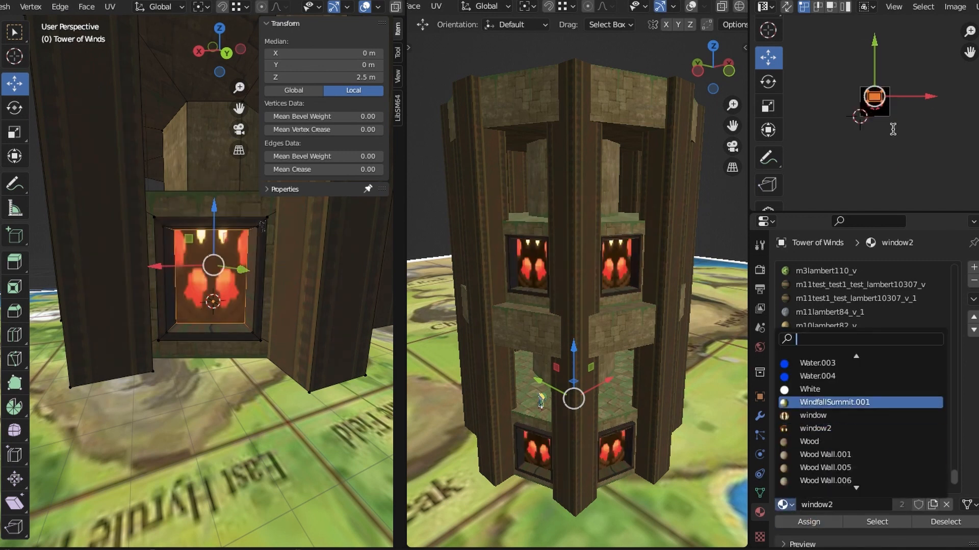
key("s")
left_click(925, 191)
left_click(784, 504)
left_click(809, 416)
middle_click_drag(306, 296, 275, 377)
left_click(365, 7)
left_click(364, 6)
- Try two other existing materials on the recessed panel faces
left_click(820, 340)
left_click(809, 524)
left_click(833, 299)
left_click(809, 523)
- Assign the m2AM026_v material to the recessed panel faces and scale their UVs over the stone texture
scroll(833, 302, "up", 10)
scroll(833, 303, "up", 7)
left_click(823, 353)
left_click(809, 522)
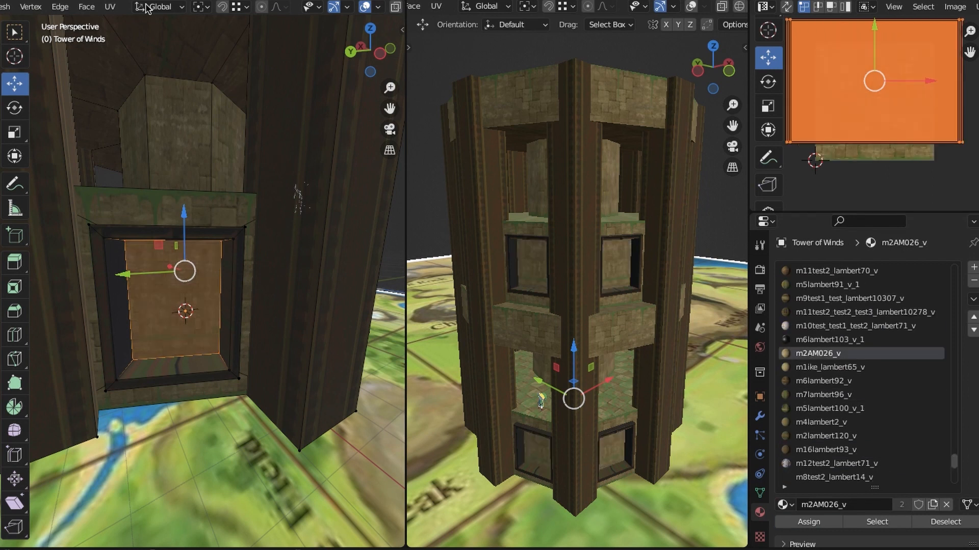
key("s")
left_click(925, 190)
- Scale the recessed panel faces outward horizontally to make the recesses inside the dark frames shallower
middle_click_drag(224, 346, 267, 336)
key("shift+d")
key("s")
key("x")
left_click(267, 336)
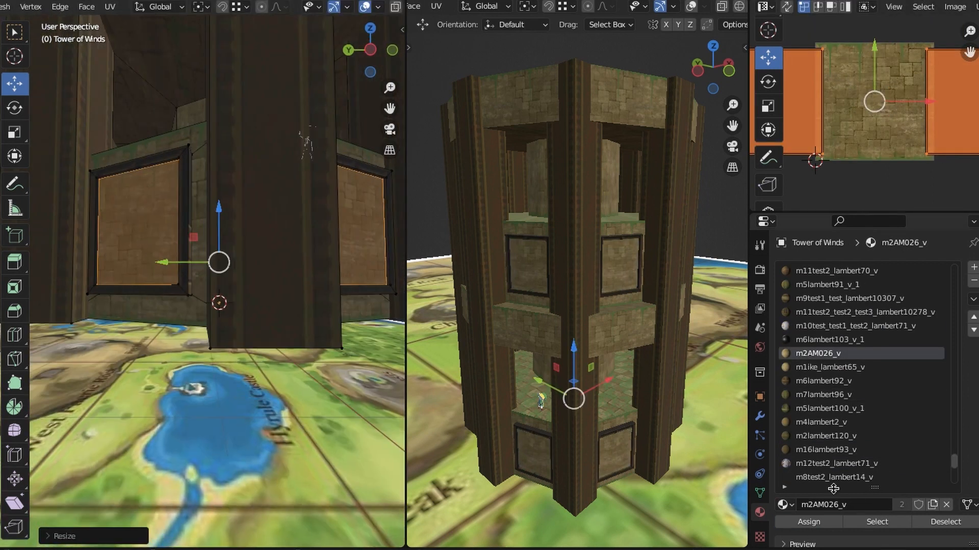
- Assign the window material to the recessed panel faces inside the dark frames and select one of their UV islands
scroll(832, 480, "down", 10)
left_click(815, 478)
left_click(808, 522)
key("ctrl+z")
key("s")
key("x")
left_click(265, 351)
left_click(808, 522)
middle_click_drag(270, 347, 263, 351)
scroll(910, 84, "up", 3)
key("l")
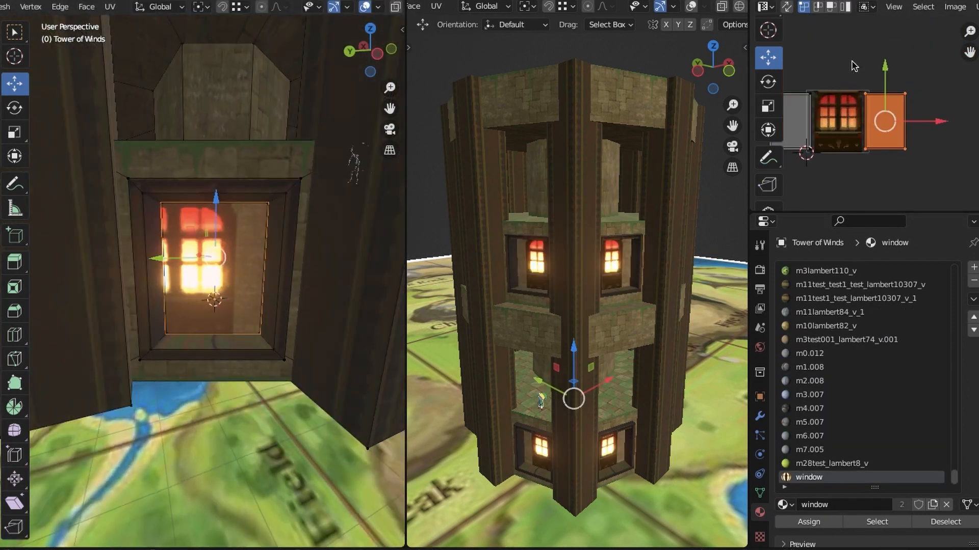
- Shift the panel UV islands onto the window texture by setting their X position to 0.5
key("n")
double_click(946, 45)
type("0.5")
key("Return")
key("n")
key("l")
key("n")
key("l")
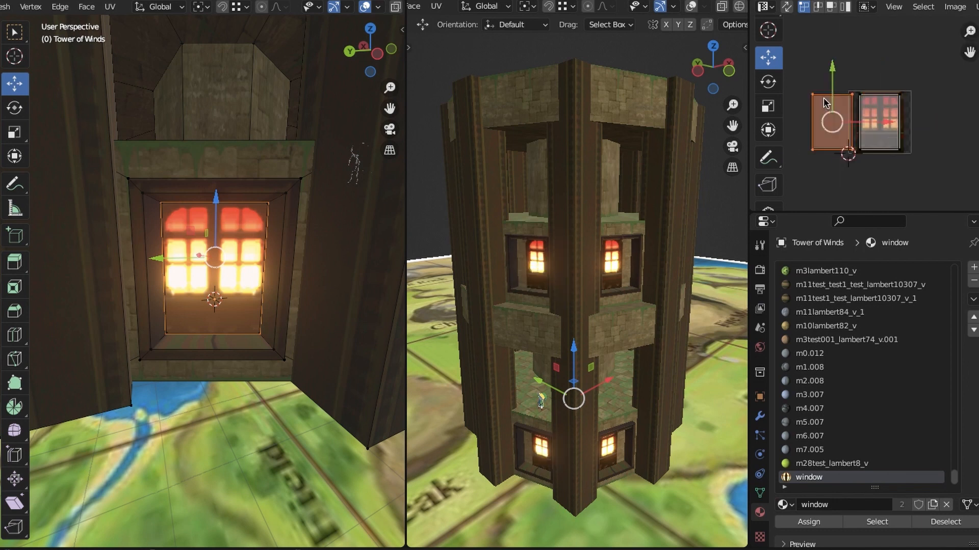
key("n")
double_click(922, 45)
type("0.5")
key("Return")
key("n")
- Scale all the window panel UVs so the complete window image fits inside each frame
key("a")
key("shift+alt+z")
scroll(275, 250, "up", 1)
key("s")
key("x")
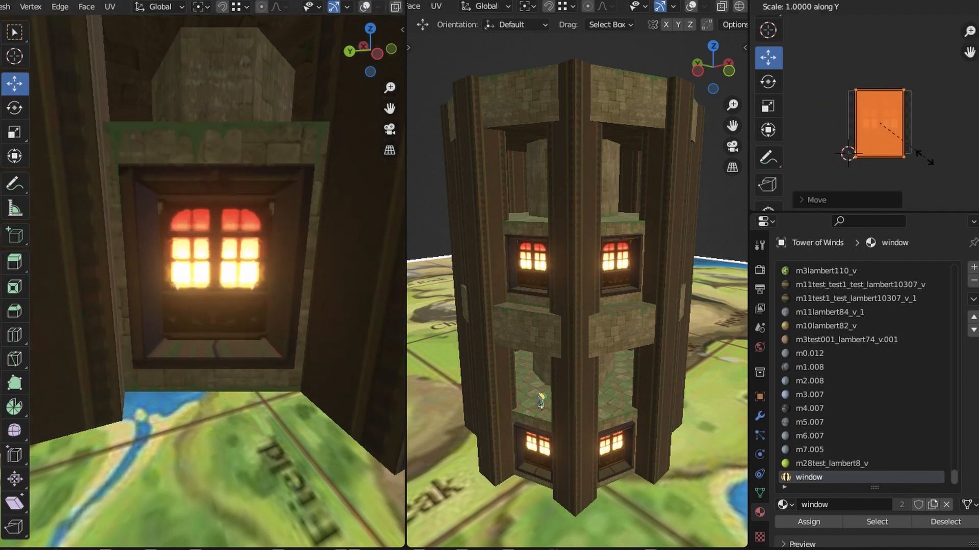
scroll(276, 318, "down", 4)
mouse_move(277, 318)
middle_mouse_down()
mouse_move(311, 301)
mouse_move(279, 286)
mouse_move(275, 299)
middle_mouse_up()
key("alt+a")
left_click(365, 7)
left_click(378, 7)
scroll(275, 299, "down", 5)
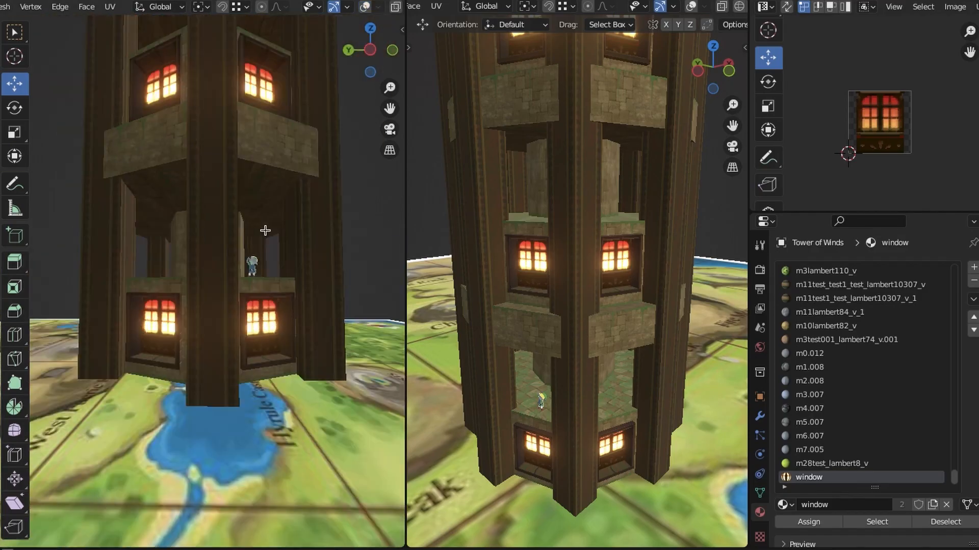
- Select the lowest tier's floor faces around the central column and inset them
middle_click_drag(265, 230, 244, 260)
scroll(247, 266, "down", 4)
key("shift+alt+z")
key("shift+z")
scroll(255, 285, "up", 4)
left_click(255, 296)
middle_click_drag(312, 341, 250, 327)
left_click(244, 325, "shift")
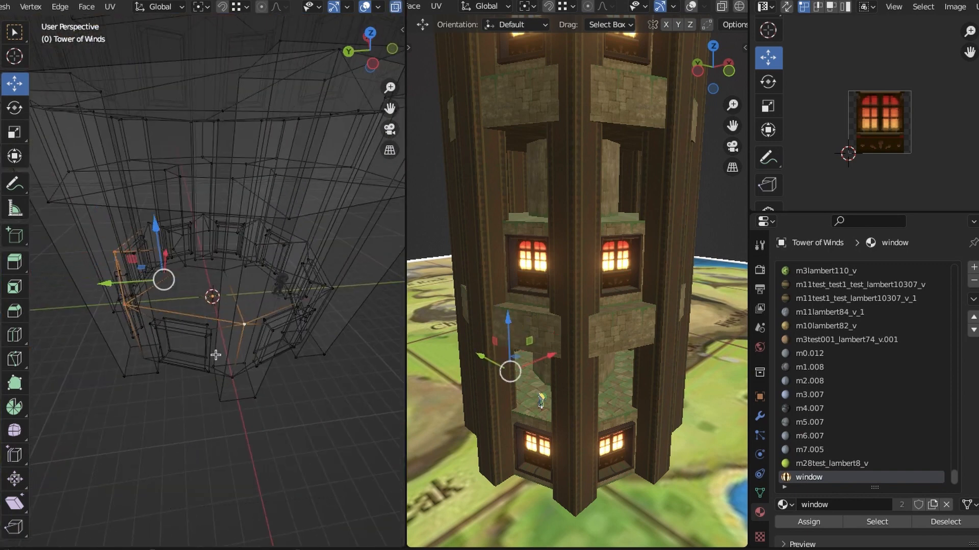
left_click_drag(294, 270, 308, 289, "shift")
key("shift+z")
middle_click_drag(219, 306, 211, 353)
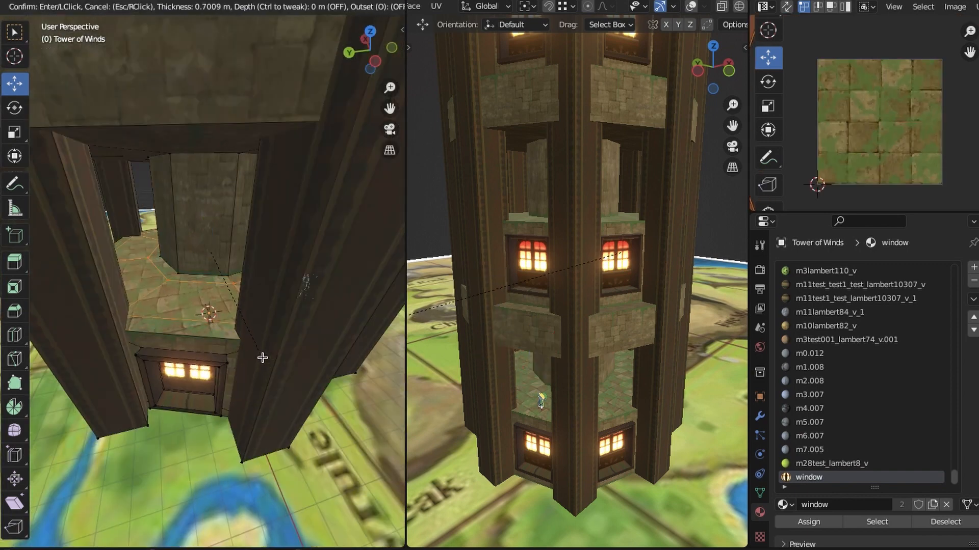
- Extrude the inset floor faces and set their height to Z 4.5 m, leaving a raised step and outer lip
middle_click_drag(251, 301, 146, 262)
key("e")
key("n")
left_click_drag(70, 224, 70, 235)
double_click(358, 79)
type("4.5")
key("Return")
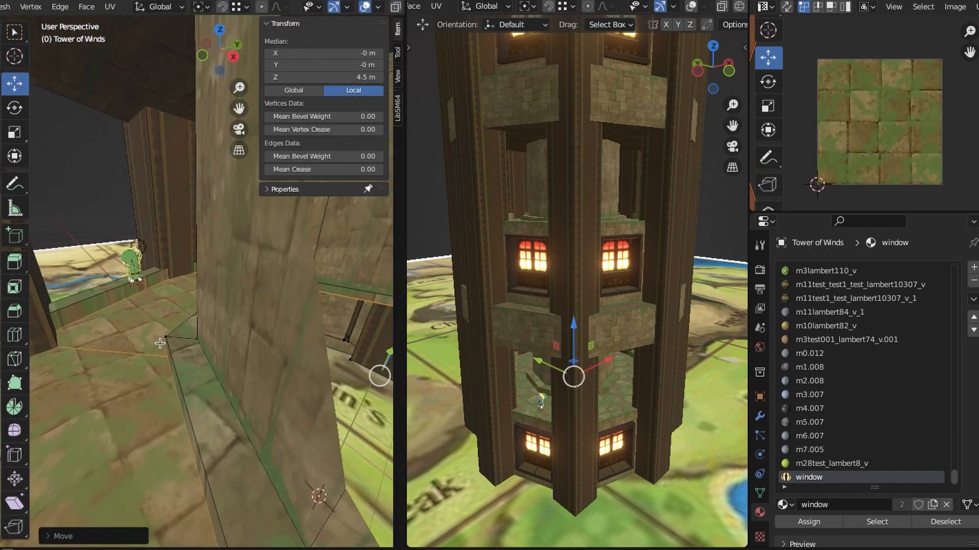
- Assign m2AM026_v to the vertical side faces of the floor recess and unwrap them with Cube Projection
middle_click_drag(158, 339, 232, 373)
scroll(231, 373, "down", 6)
key("shift+z")
scroll(232, 305, "up", 8)
middle_click_drag(226, 47, 232, 69)
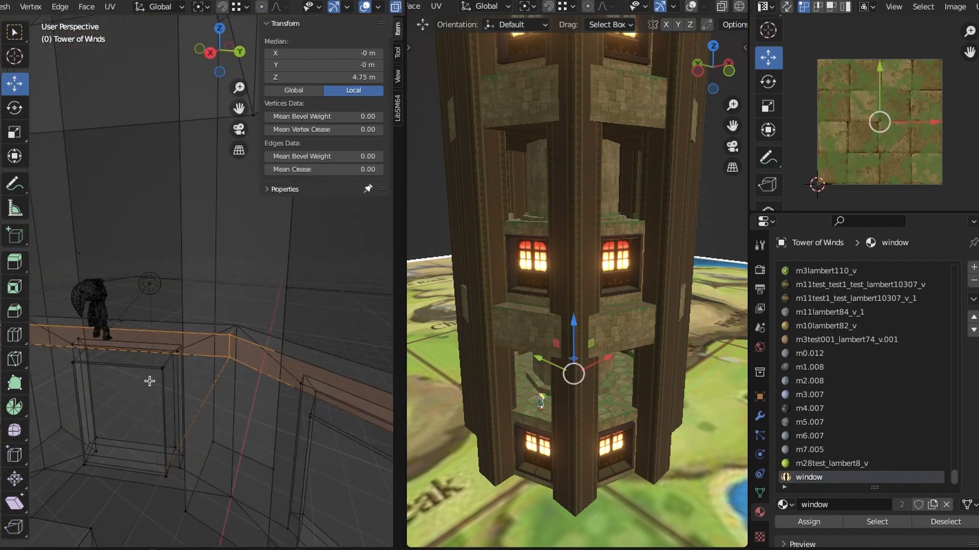
key("shift+z")
left_click(815, 340)
scroll(823, 348, "down", 17)
left_click(818, 312)
left_click(809, 522)
key("u")
left_click(306, 357)
scroll(924, 168, "down", 2)
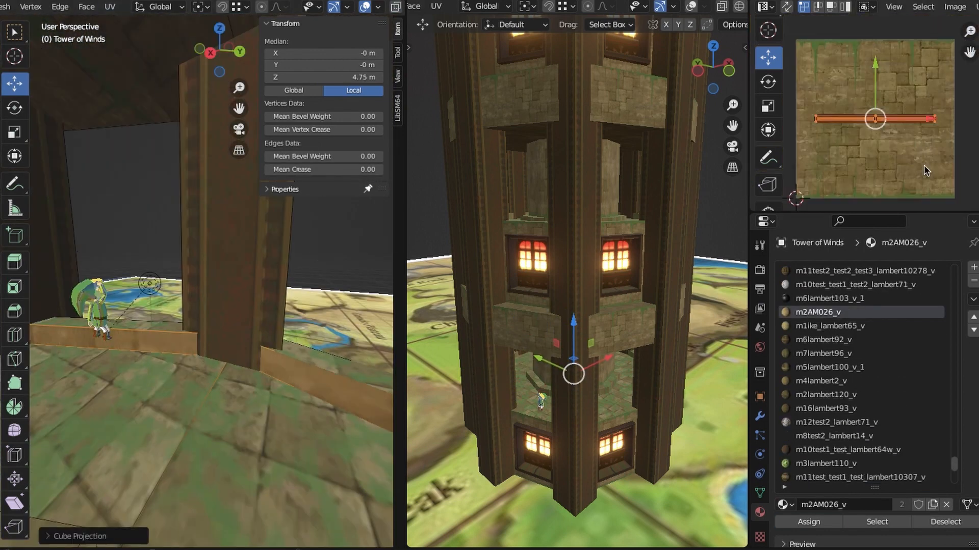
- Correct the stretched stone UVs on the side faces of the step around the central column
left_click(878, 193)
key("KP_Decimal")
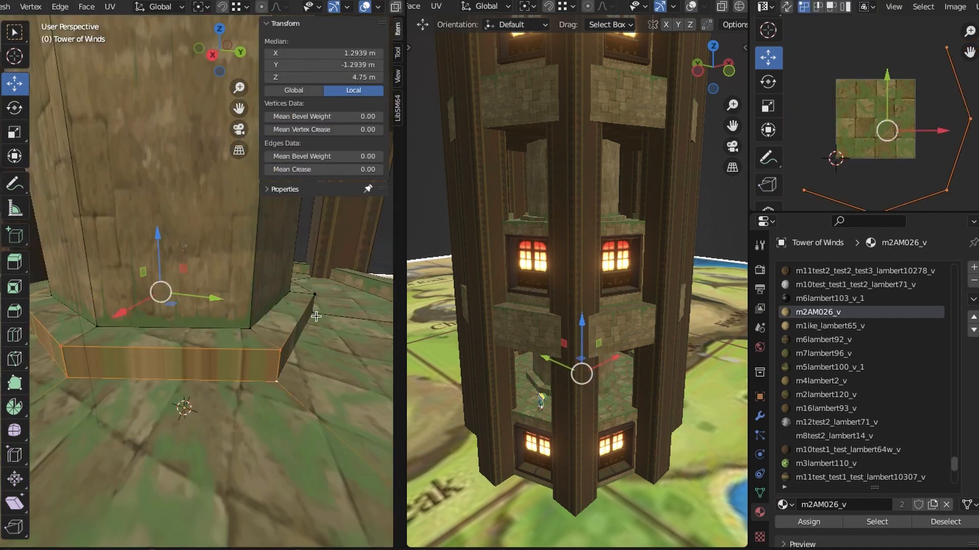
left_click(230, 346)
key("KP_Decimal")
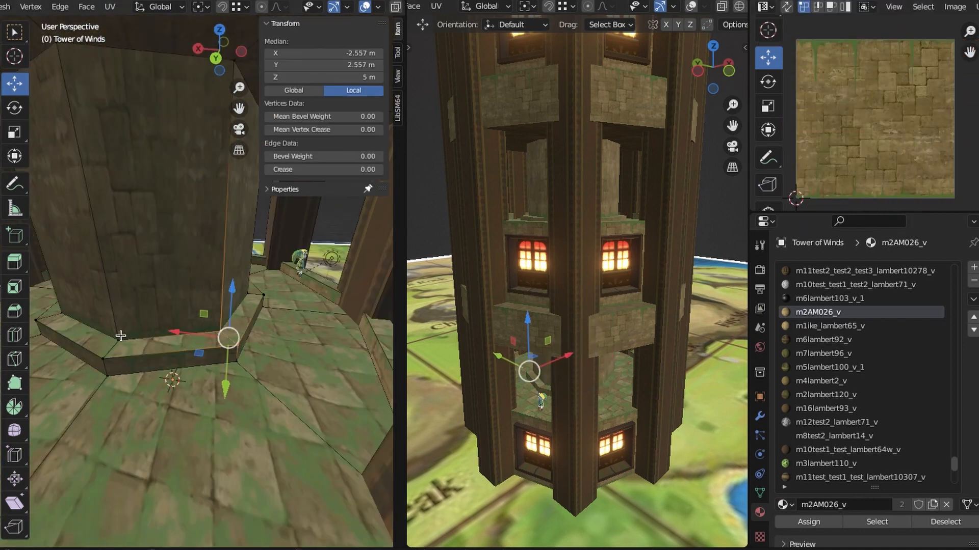
- Assign the m3AM037_v material to the top faces of the step around the central column
scroll(194, 377, "down", 3)
left_click(815, 464)
left_click(809, 522)
left_click(816, 312)
left_click(809, 521)
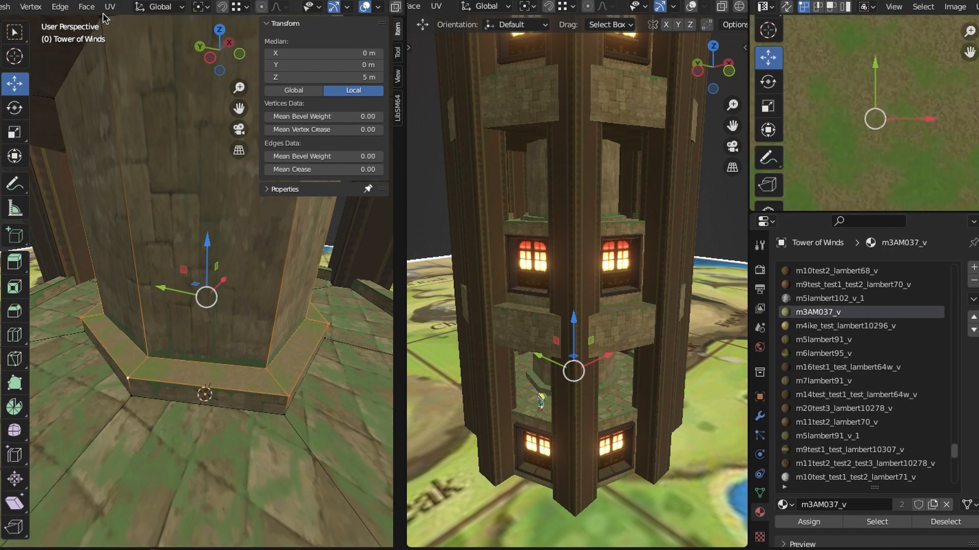
- Examine the windows and recessed floors on the stacked tiers of the tower from several sides and distances
key("alt+a")
scroll(228, 360, "down", 10)
scroll(280, 292, "up", 3)
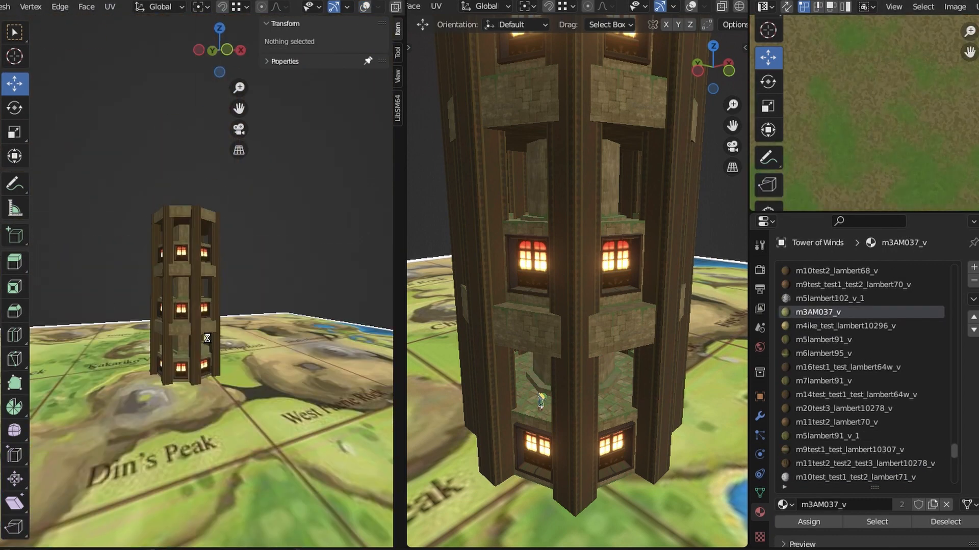
scroll(281, 276, "up", 3)
scroll(673, 267, "down", 6)
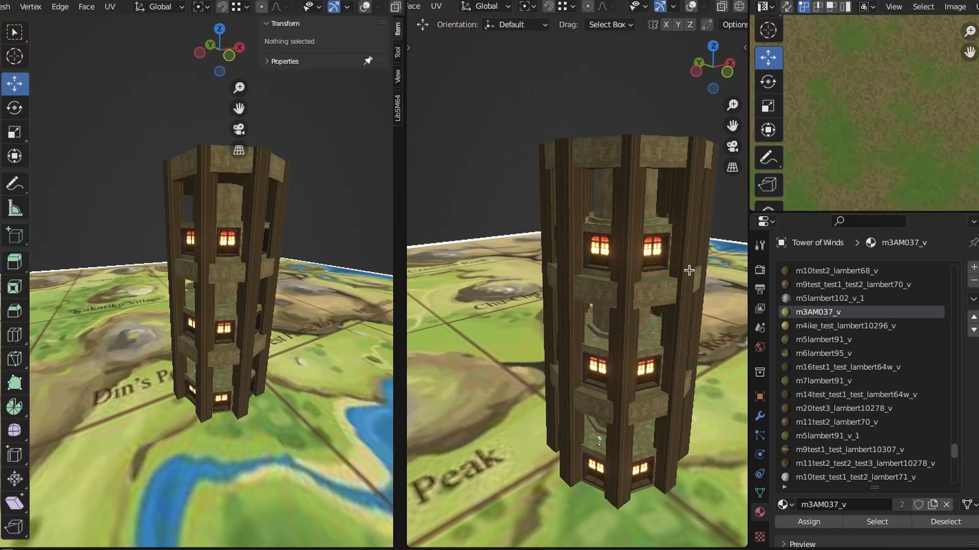
scroll(659, 265, "up", 2)
middle_click_drag(325, 189, 316, 204)
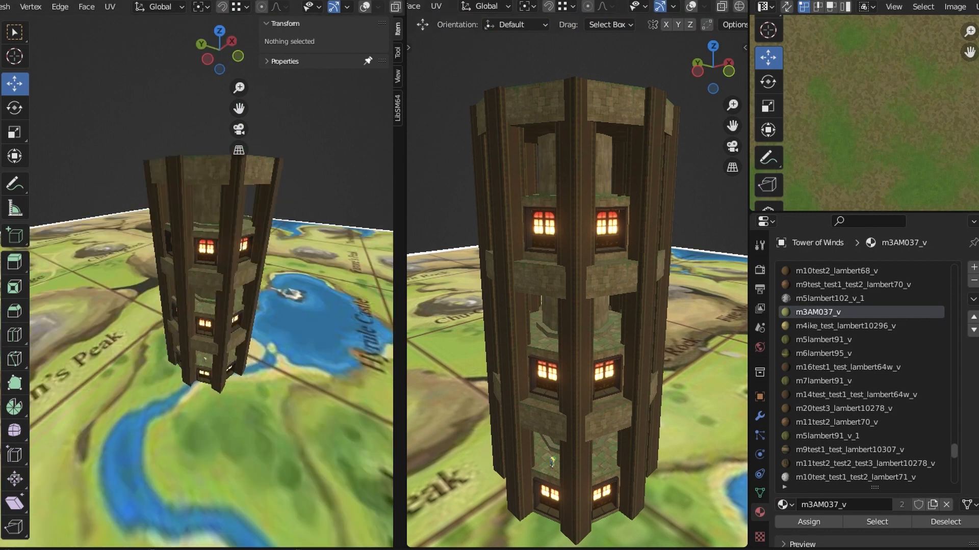
scroll(213, 308, "up", 5)
scroll(204, 296, "down", 6)
scroll(189, 284, "up", 6)
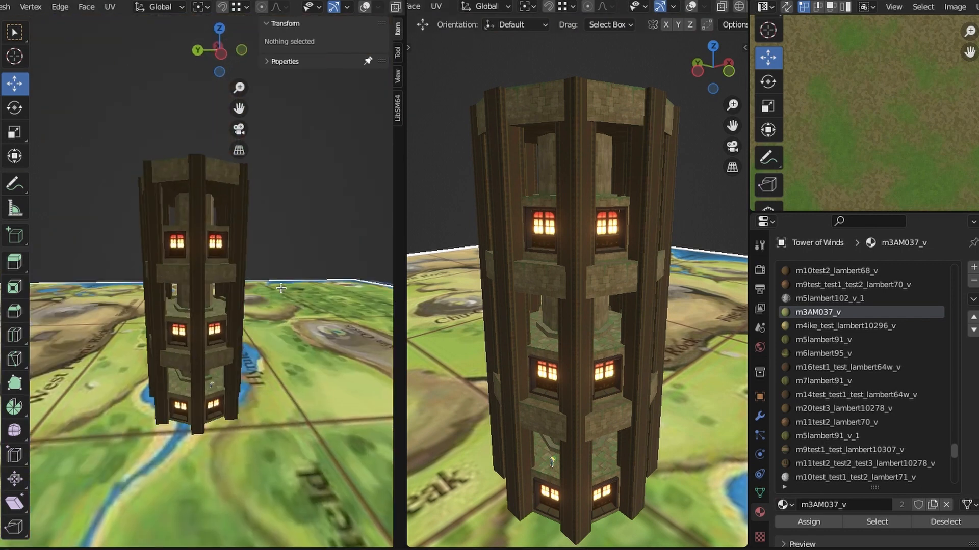
scroll(188, 284, "down", 5)
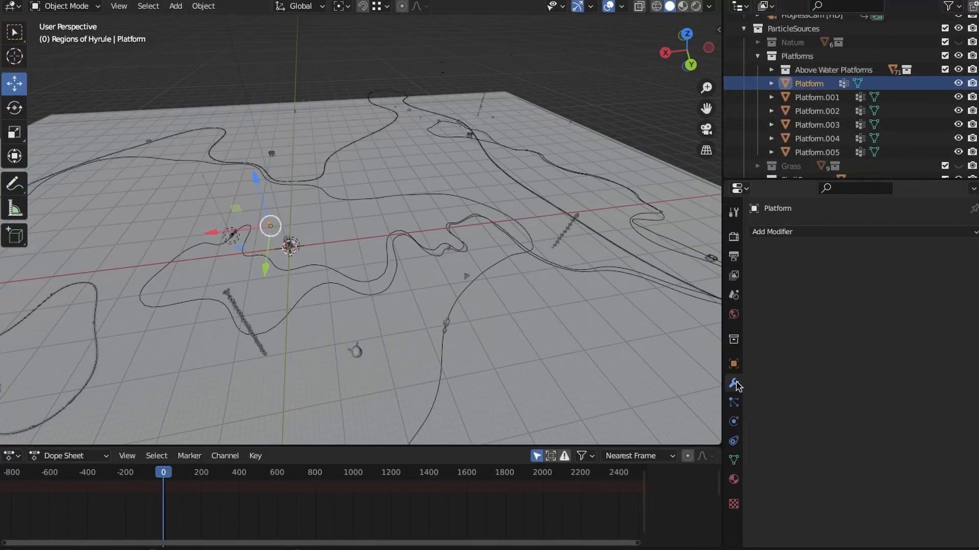
- Move the platform object to another collection and isolate its ladder from the rest of the platform mesh
key("m")
mouse_move(569, 317)
left_click(520, 299)
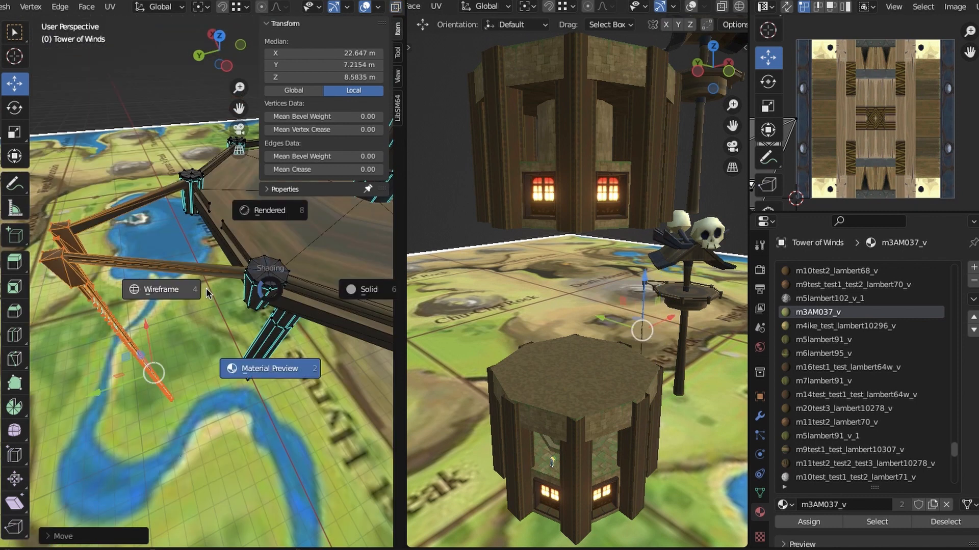
left_click(208, 293)
key("ctrl+l")
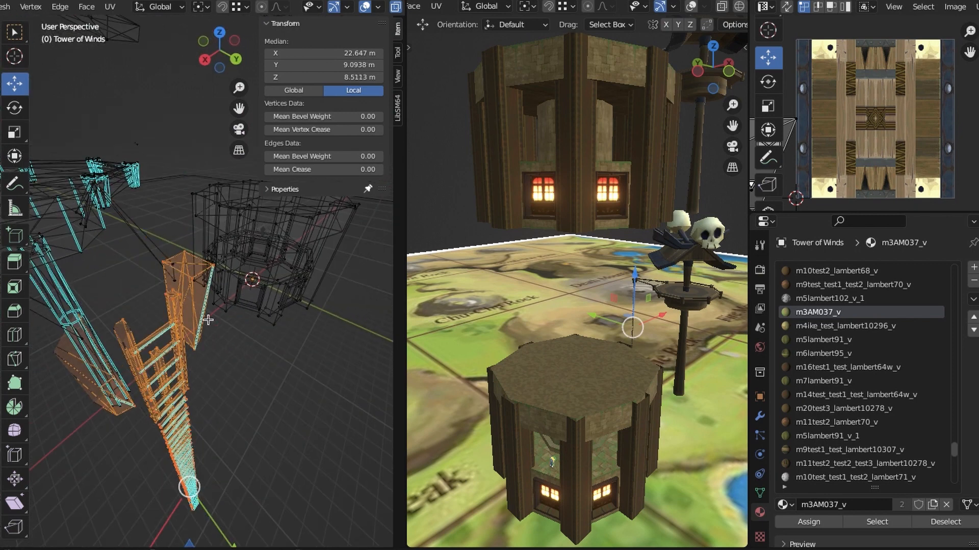
left_click(74, 174)
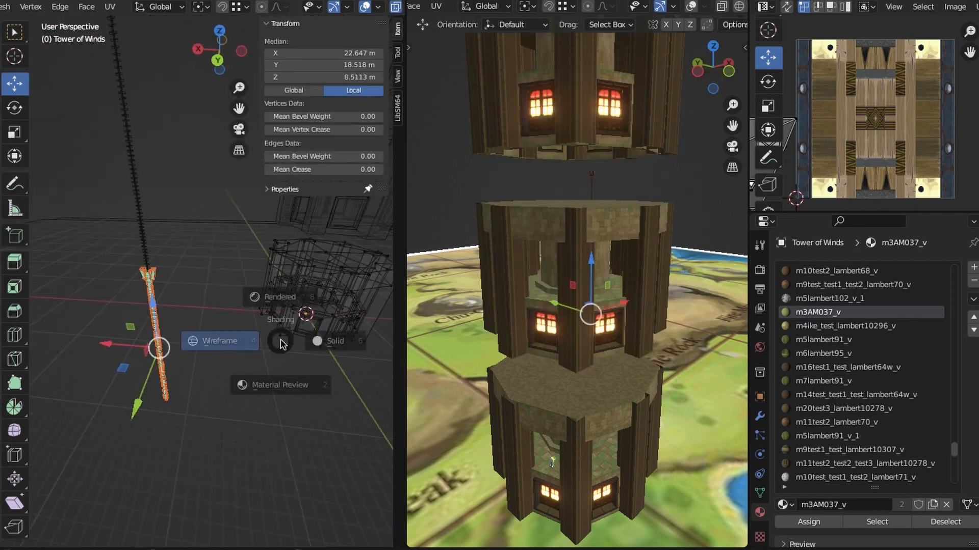
middle_click_drag(209, 307, 294, 305)
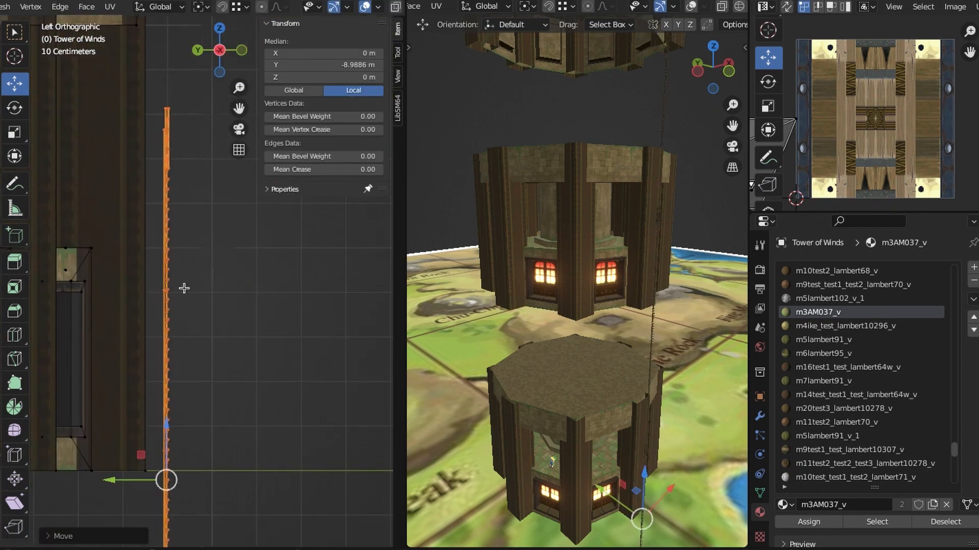
- Move the ladder vertically along the outside of the corner pillar and box-select its end vertices
key("g")
key("z")
left_click(247, 326)
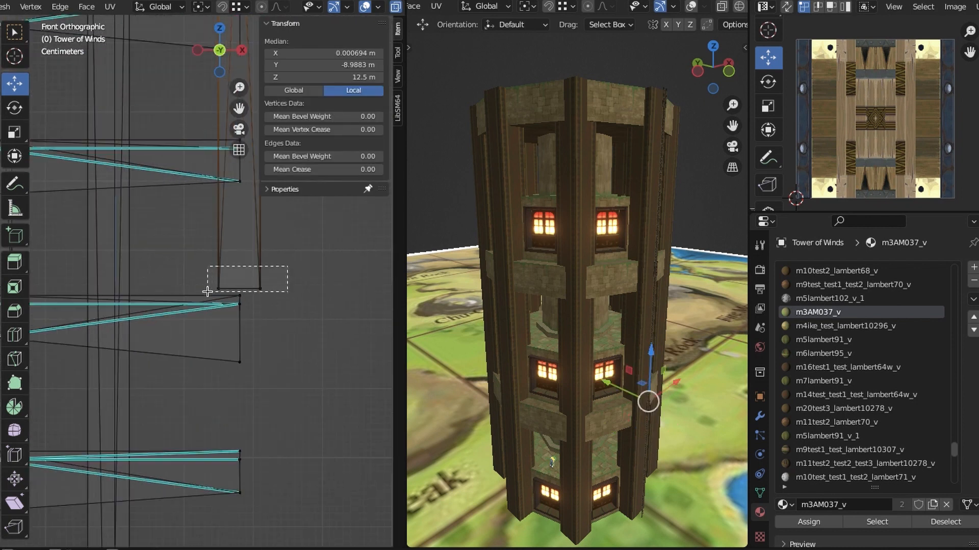
scroll(207, 292, "down", 5)
left_click_drag(197, 92, 189, 129)
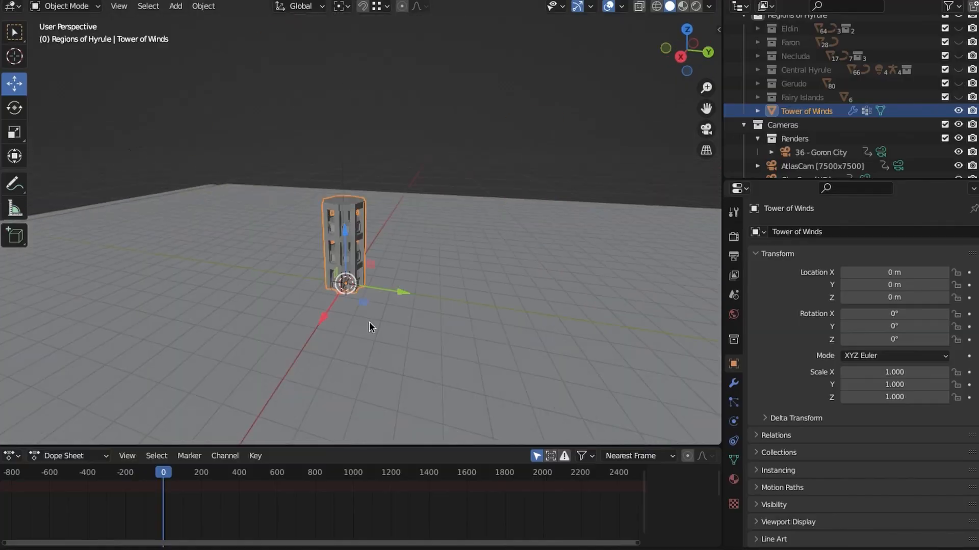
- Examine how the ladder runs up the outer pillar from the side and from below
key("KP_7")
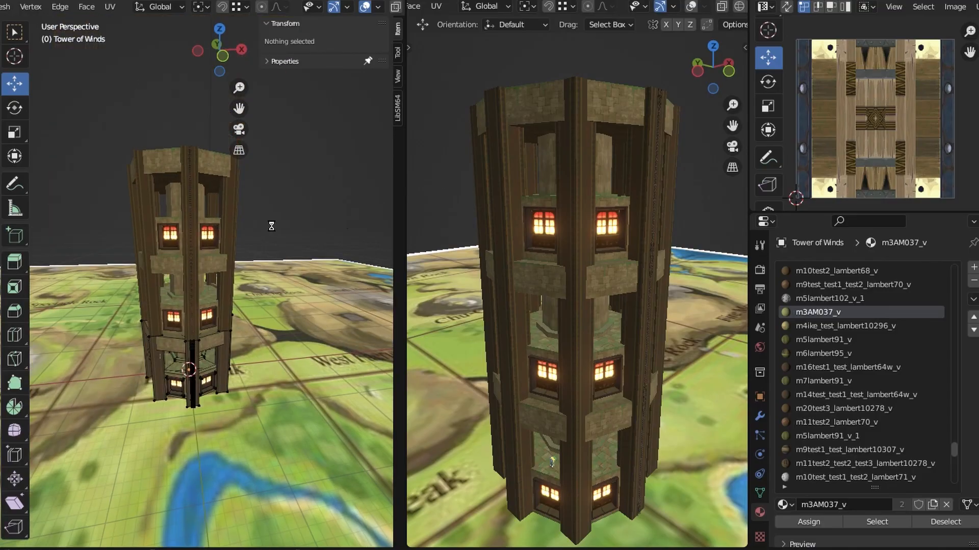
mouse_move(618, 275)
middle_mouse_down()
mouse_move(611, 245)
mouse_move(586, 313)
mouse_move(618, 277)
mouse_move(606, 278)
middle_mouse_up()
middle_click_drag(164, 314, 204, 296)
scroll(222, 264, "up", 5)
middle_click_drag(221, 264, 255, 335)
key("shift+alt+z")
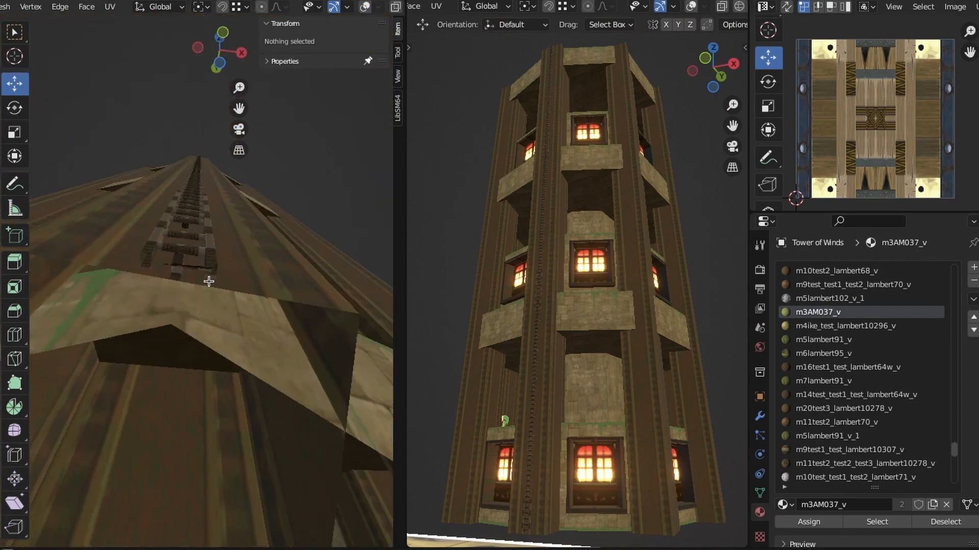
scroll(209, 281, "down", 4)
middle_click_drag(209, 282, 197, 335)
scroll(197, 335, "up", 4)
- Add a new mesh at the corner of the step around the central column and scale it for a small post
key("shift+alt+z")
left_click(185, 324)
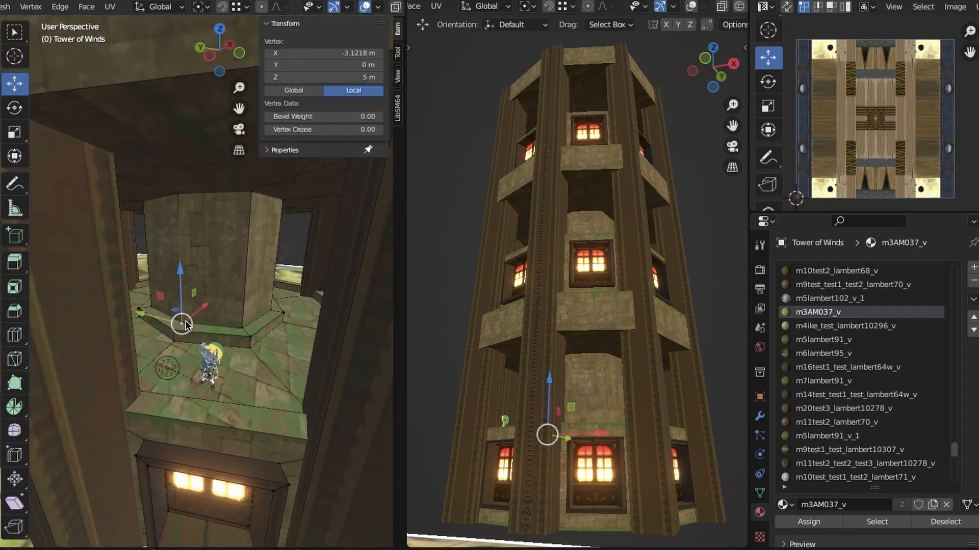
key("alt+a")
key("shift+a")
left_click(191, 326)
left_click(361, 55)
key("s")
left_click(128, 316)
- Raise the post against the central column, set its height to Z 7.5 m and scale it vertically
middle_click_drag(127, 316, 184, 321)
scroll(184, 321, "up", 3)
left_click_drag(168, 330, 122, 355)
middle_click_drag(122, 355, 219, 286)
left_click_drag(225, 237, 227, 197)
left_click(330, 77)
type("7.5")
key("Return")
key("s")
key("z")
middle_click_drag(249, 321, 214, 286)
- Texture the post with m10test2_lambert68_v using scaled UVs and duplicate it around the central column's corners
left_click(109, 6)
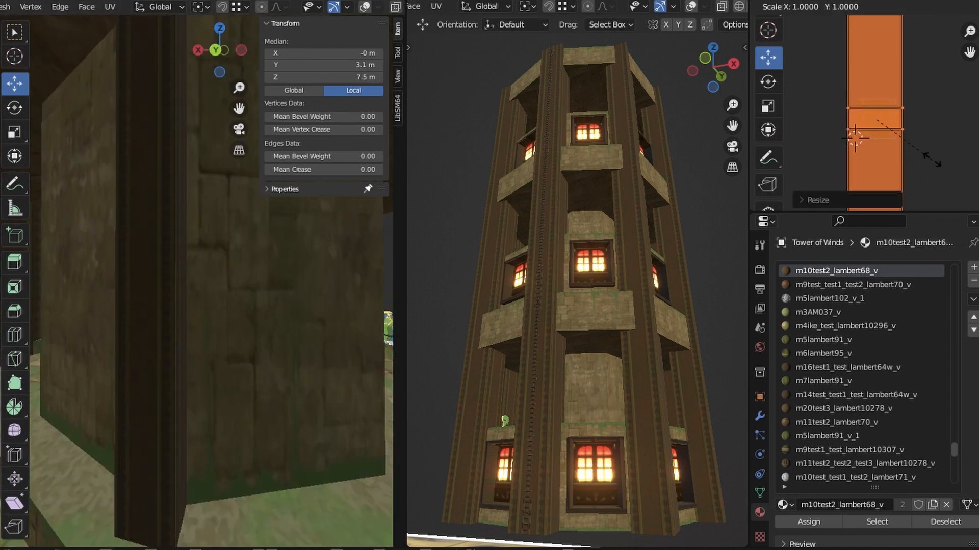
middle_click_drag(214, 389, 237, 395)
middle_click_drag(571, 245, 640, 164)
key("shift+alt+z")
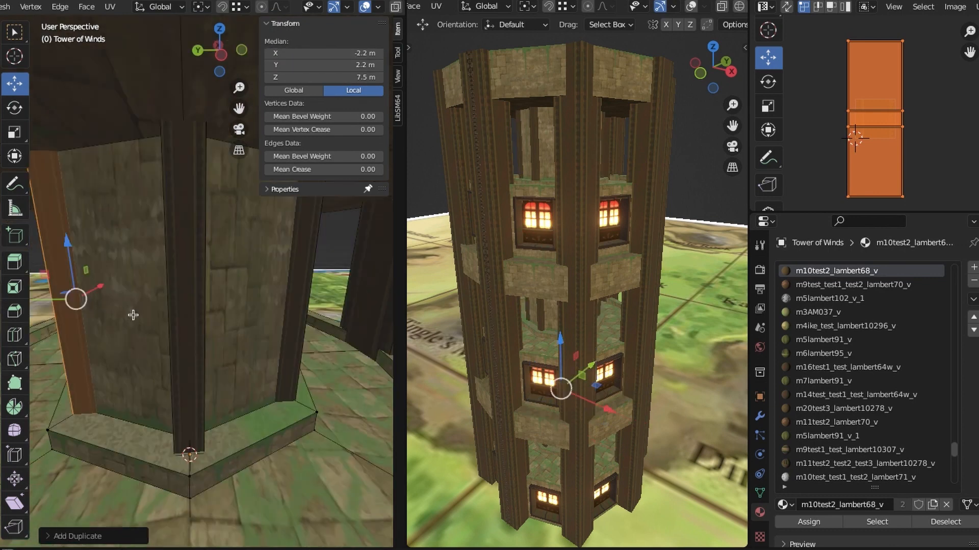
key("alt+a")
key("shift+alt+z")
- Set the Count of the tower's Array modifier to 20
middle_click_drag(133, 315, 245, 289)
scroll(236, 360, "down", 8)
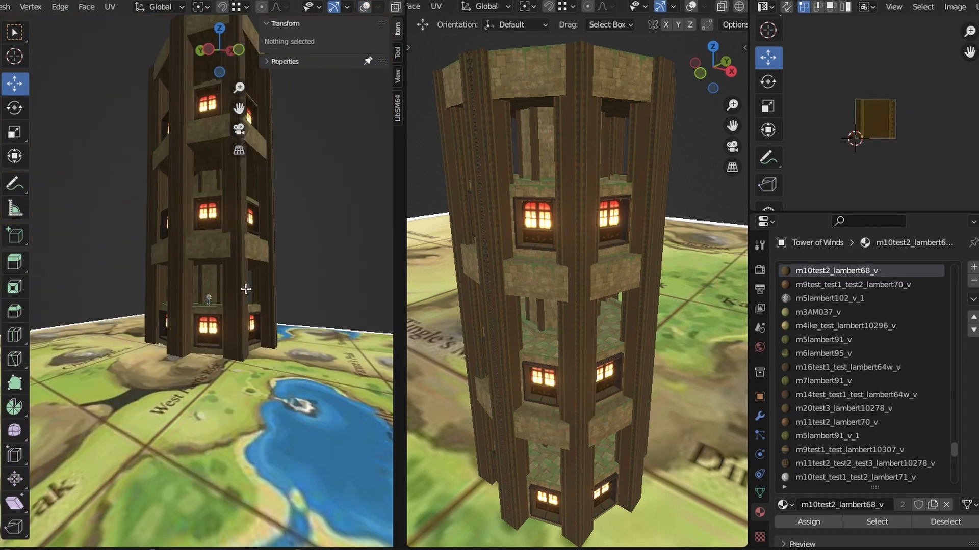
scroll(205, 344, "up", 5)
middle_click_drag(265, 331, 241, 283)
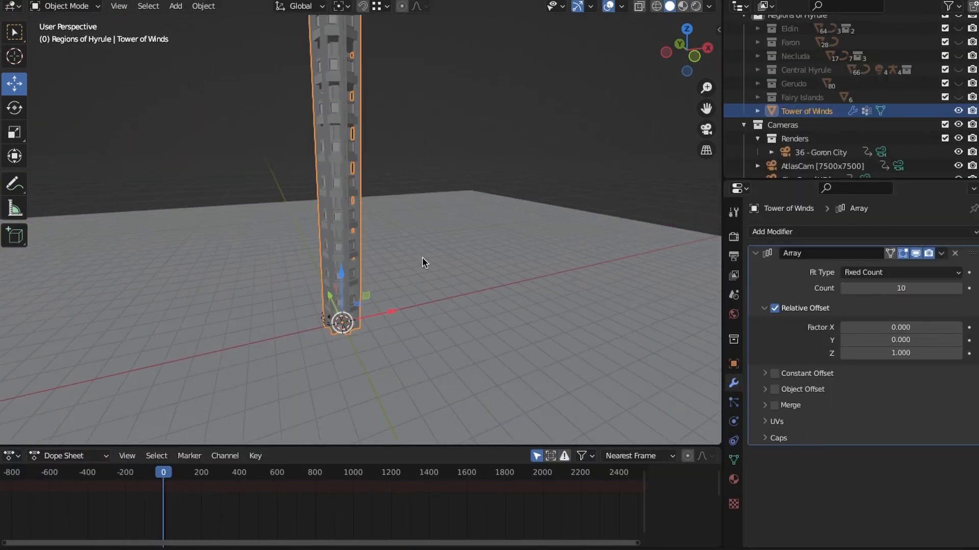
scroll(422, 257, "down", 4)
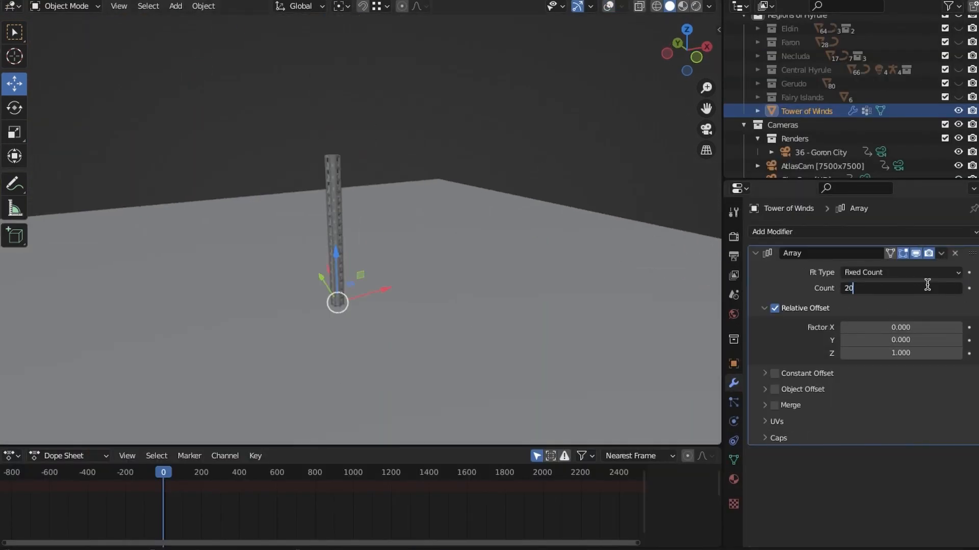
key("Return")
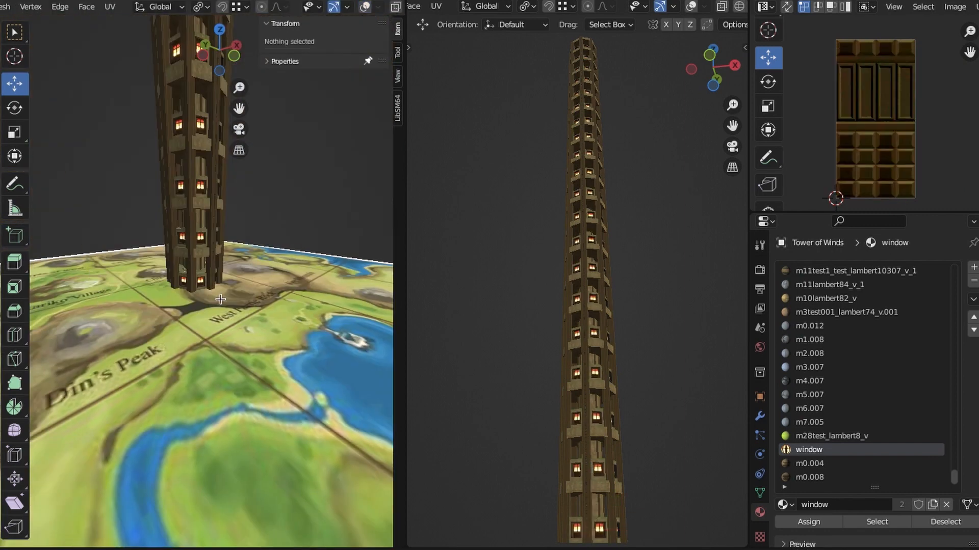
- Select the ceiling faces on the underside of the upper floor around the central column and inset them
middle_click_drag(193, 314, 223, 261)
scroll(231, 398, "up", 6)
scroll(219, 331, "down", 4)
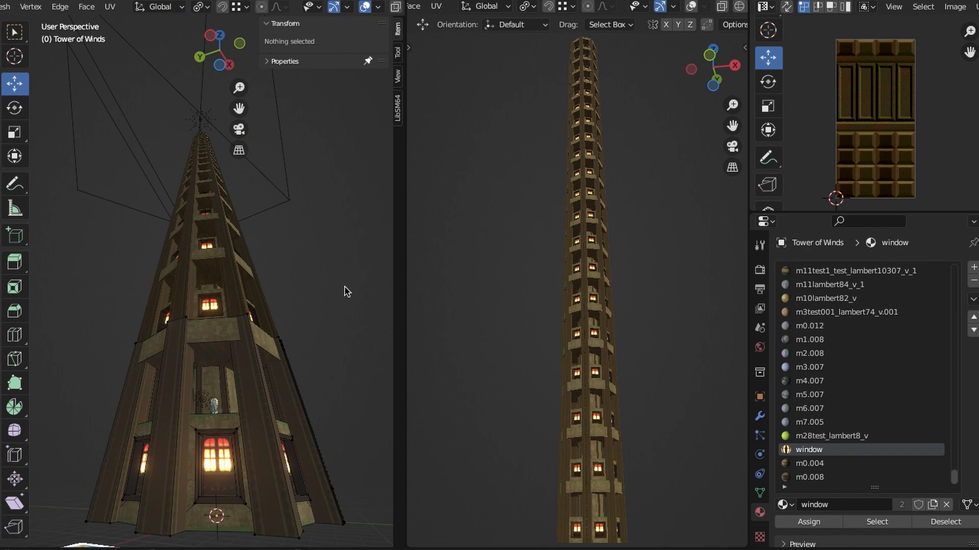
middle_click_drag(274, 143, 221, 227)
key("shift+z")
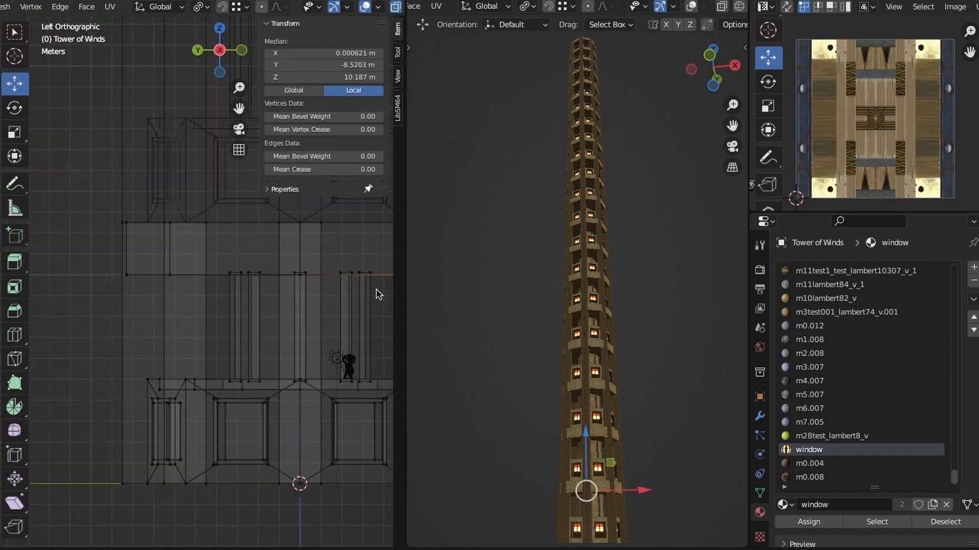
key("ctrl+KP_Add")
middle_click_drag(215, 280, 132, 270)
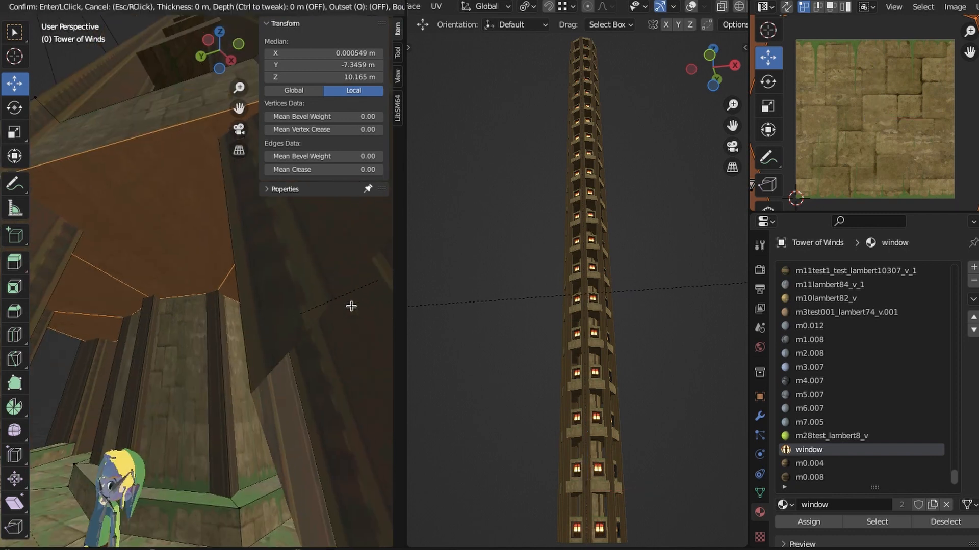
left_click(300, 291)
scroll(286, 293, "down", 4)
middle_click_drag(244, 254, 256, 302)
scroll(255, 302, "up", 4)
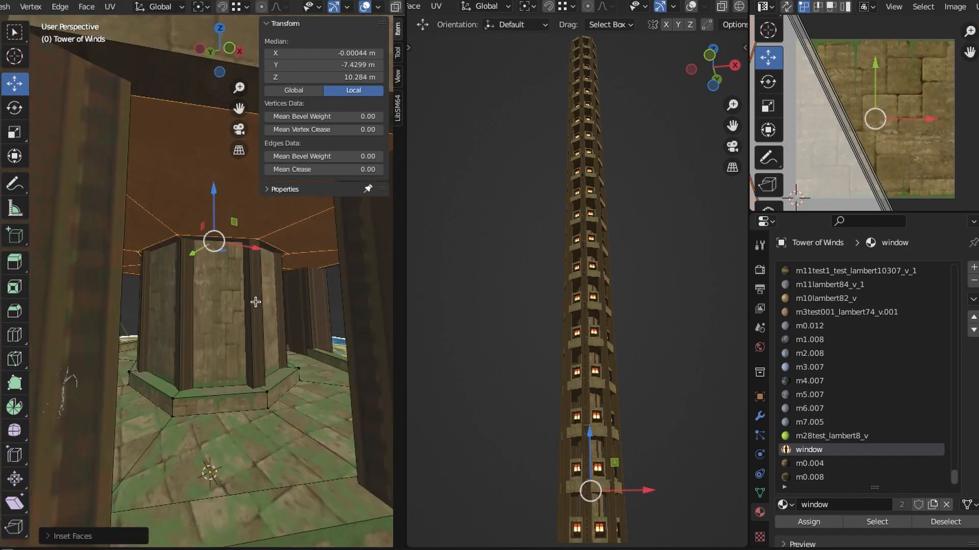
- Extrude the inset ceiling faces upward to a median height of Z 10.75 m
key("e")
left_click(148, 240)
middle_click_drag(148, 245, 239, 250)
scroll(203, 250, "down", 3)
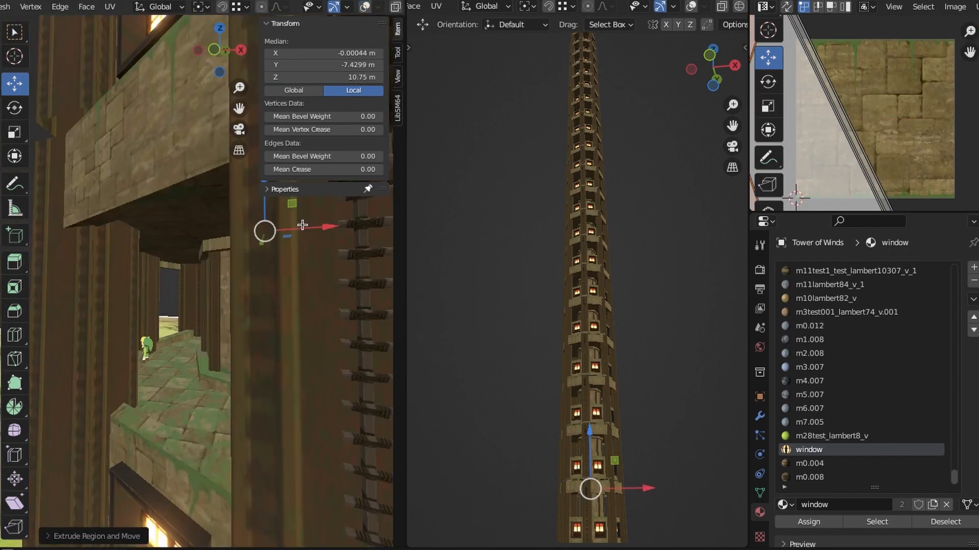
mouse_move(302, 225)
middle_mouse_down()
mouse_move(148, 249)
mouse_move(133, 286)
mouse_move(240, 295)
mouse_move(211, 346)
middle_mouse_up()
- Fill the open top of the ladder column with a cap face, assign m1ike_lambert65_v and unwrap it
key("alt+shift+z")
key("shift+z")
key("shift+z")
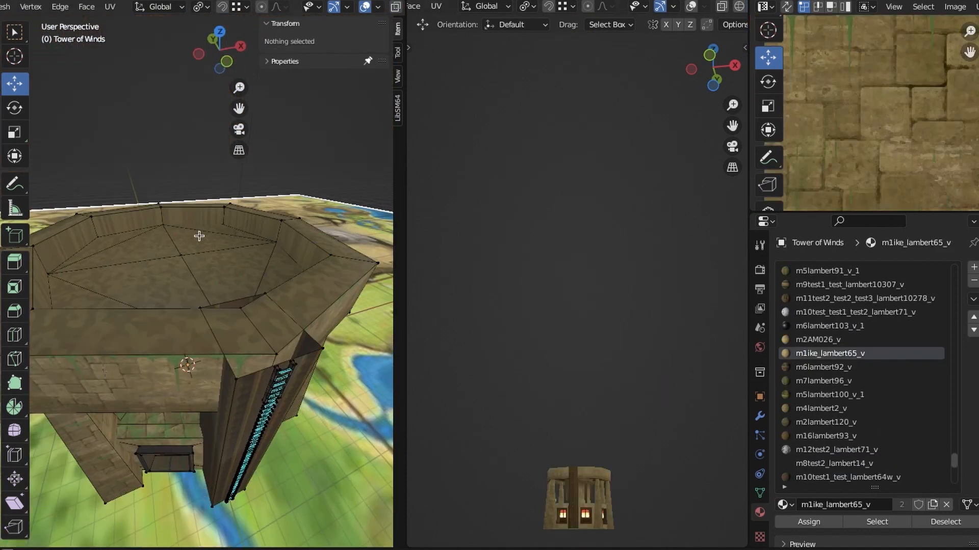
left_click(307, 355, "alt")
key("alt+f")
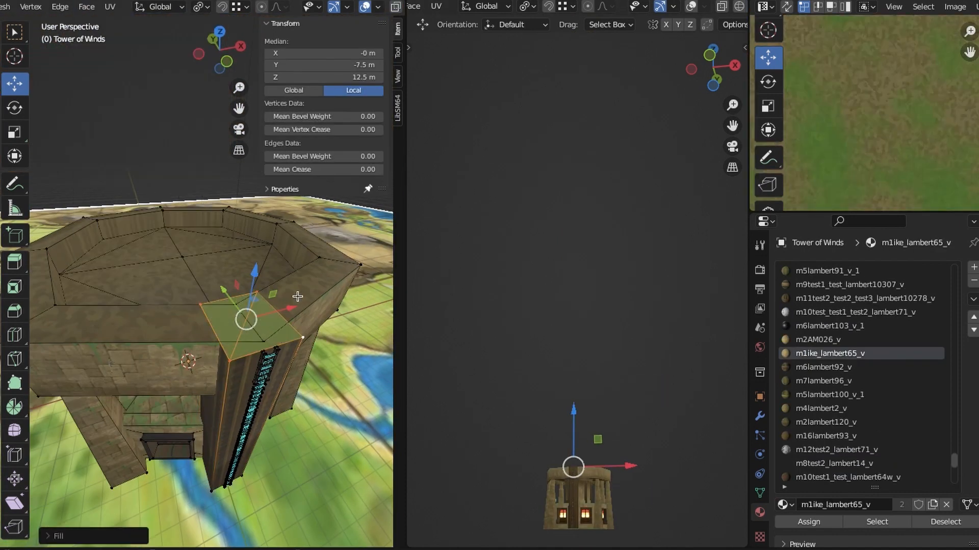
left_click(809, 522)
key("u")
left_click(297, 264)
- Raise the ladder column's cap to Z 12.6 m and texture it with m5lambert100_v_1 using scaled UVs
left_click(836, 381)
left_click(816, 522)
middle_click_drag(297, 264, 321, 324)
key("x")
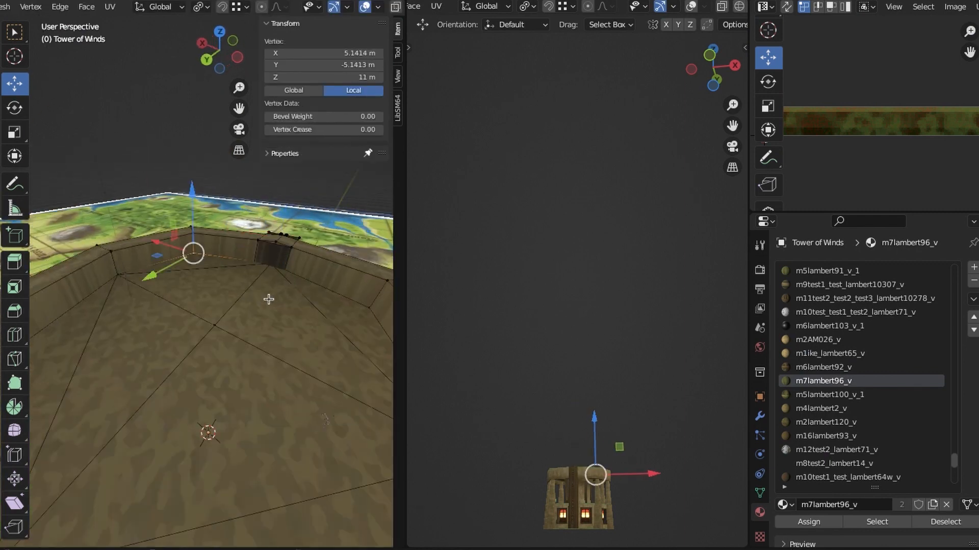
middle_click_drag(254, 305, 214, 341)
left_click(215, 340)
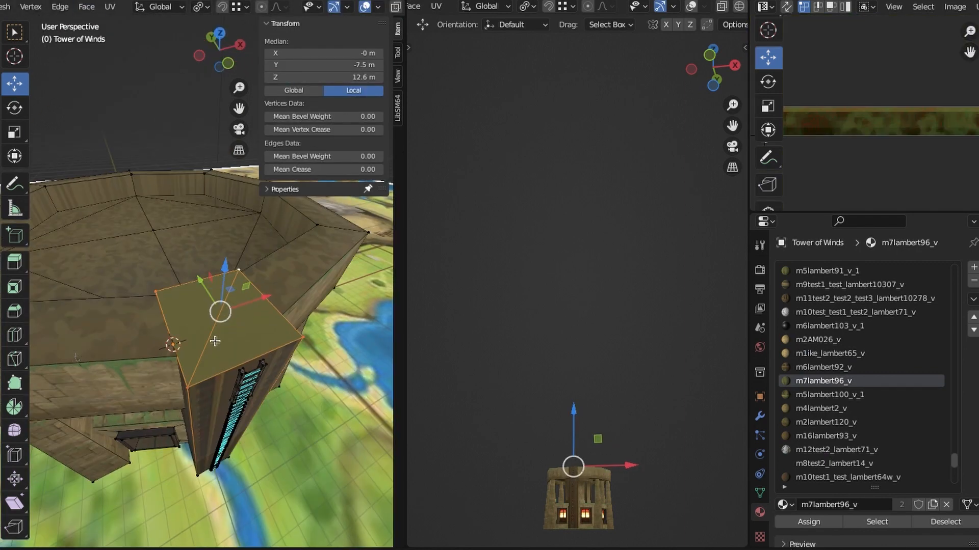
left_click_drag(871, 132, 872, 52)
scroll(867, 113, "up", 4)
left_click_drag(877, 42, 877, 50)
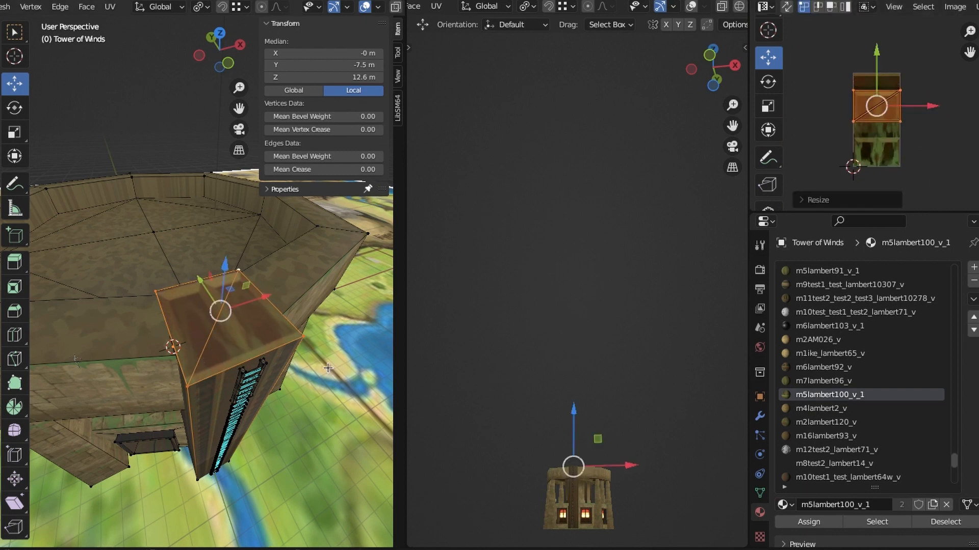
middle_click_drag(327, 368, 287, 319)
key("alt+a")
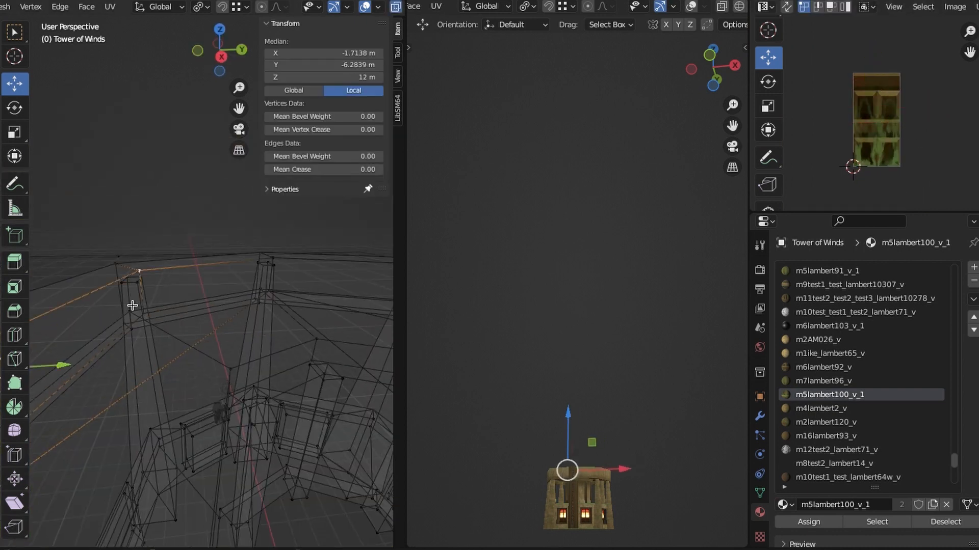
left_click(126, 326, "shift")
middle_click_drag(127, 327, 251, 347)
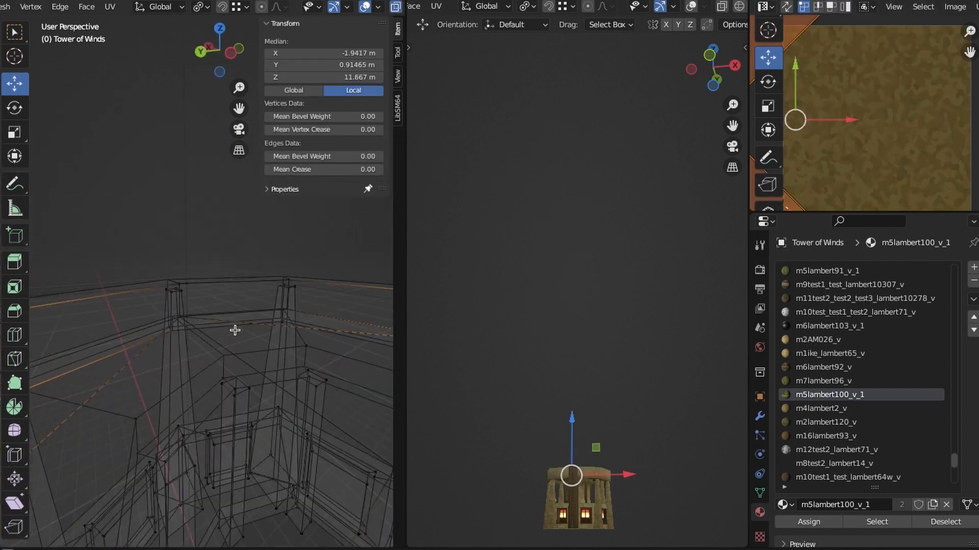
left_click(813, 521)
scroll(214, 326, "down", 1)
scroll(889, 133, "down", 3)
key("s")
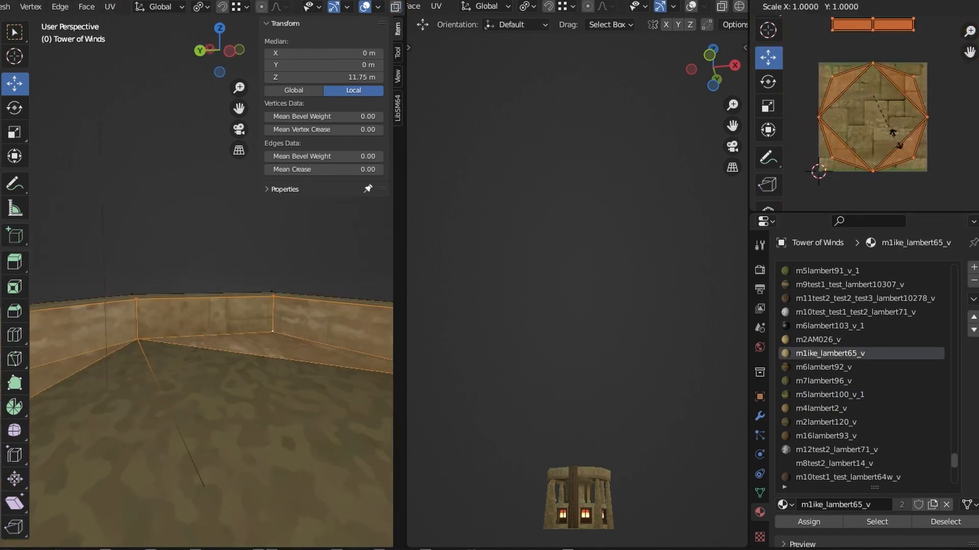
left_click(883, 198)
- Select the floor faces inside the parapet and try materials on them, including m5lambert91_v_1
middle_click_drag(69, 346, 105, 348)
key("alt+a")
left_click(326, 273, "shift")
middle_click_drag(284, 342, 181, 319)
key("shift+z")
key("shift+z")
left_click(823, 367)
left_click(818, 340)
left_click(809, 522)
left_click(848, 272)
left_click(808, 522)
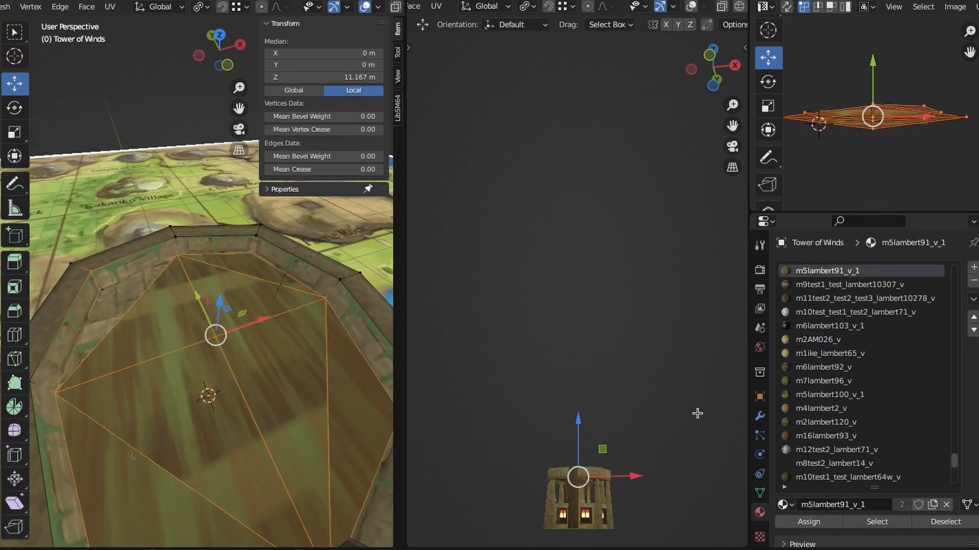
- Try further materials on the parapet floor, including m9lambert97_v, and settle on m7lambert75_v_1
left_click(823, 298)
left_click(809, 522)
left_click(823, 271)
left_click(809, 522)
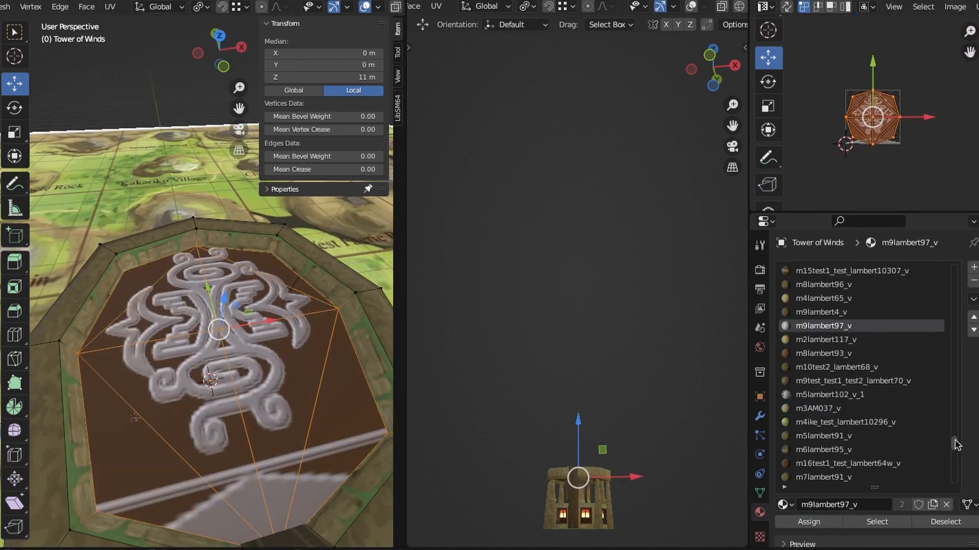
left_click(823, 339)
left_click(809, 522)
left_click(827, 284)
left_click(809, 522)
key("alt+a")
middle_click_drag(135, 417, 137, 347)
scroll(138, 348, "down", 4)
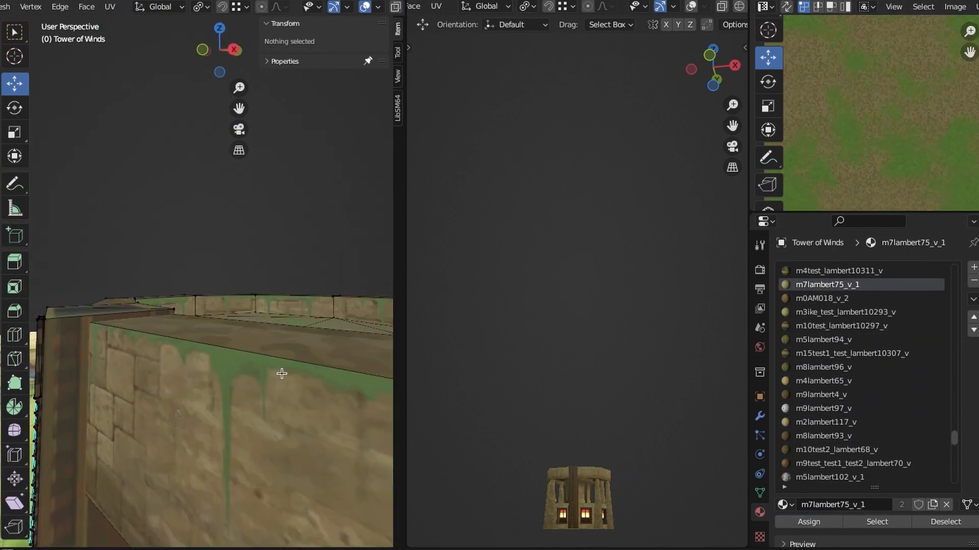
middle_click_drag(282, 373, 253, 363)
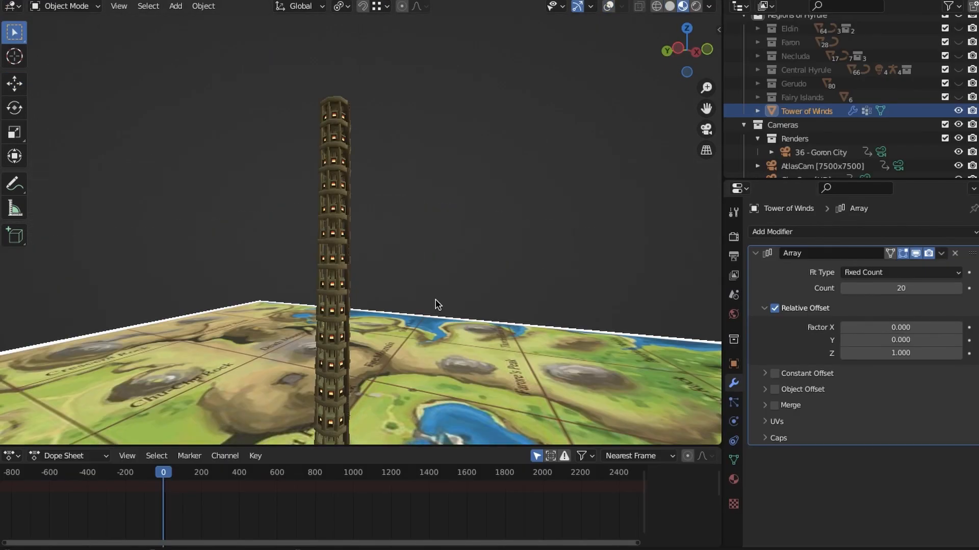
- Inspect the seams between the tower's tiers and set the Array's relative Z offset to 0.990
scroll(435, 305, "up", 3)
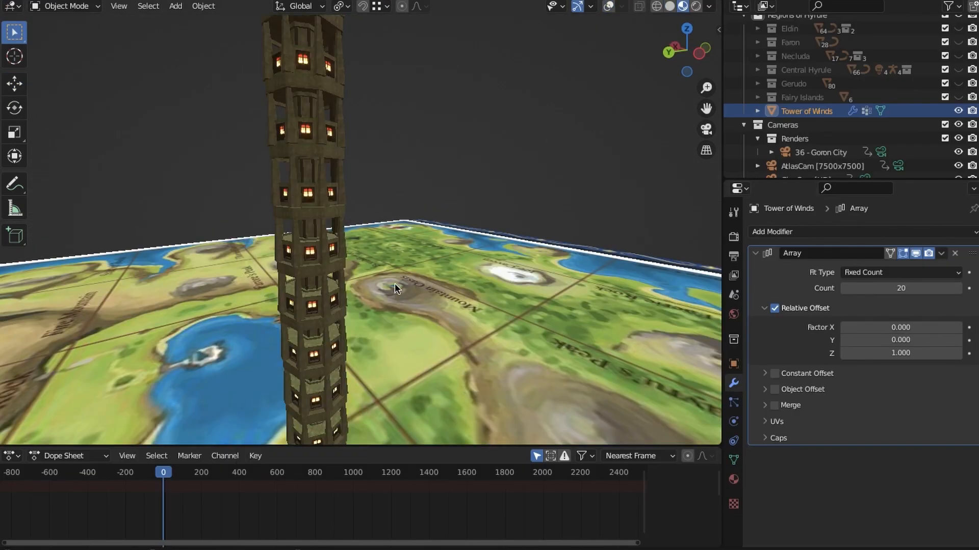
key("alt+a")
scroll(394, 284, "down", 3)
middle_click_drag(395, 283, 470, 234)
scroll(420, 259, "up", 3)
scroll(470, 234, "up", 6)
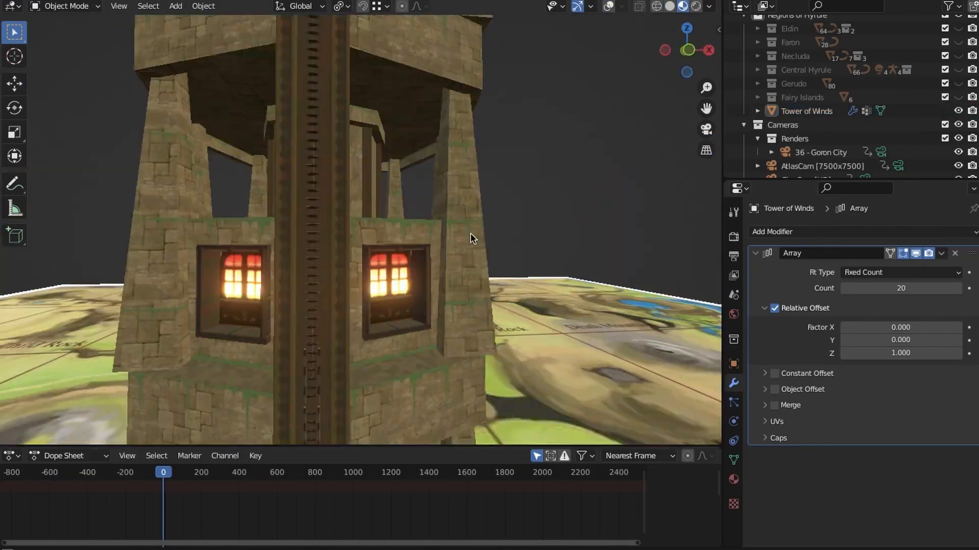
scroll(448, 268, "down", 3)
middle_click_drag(448, 269, 392, 324)
scroll(392, 323, "down", 3)
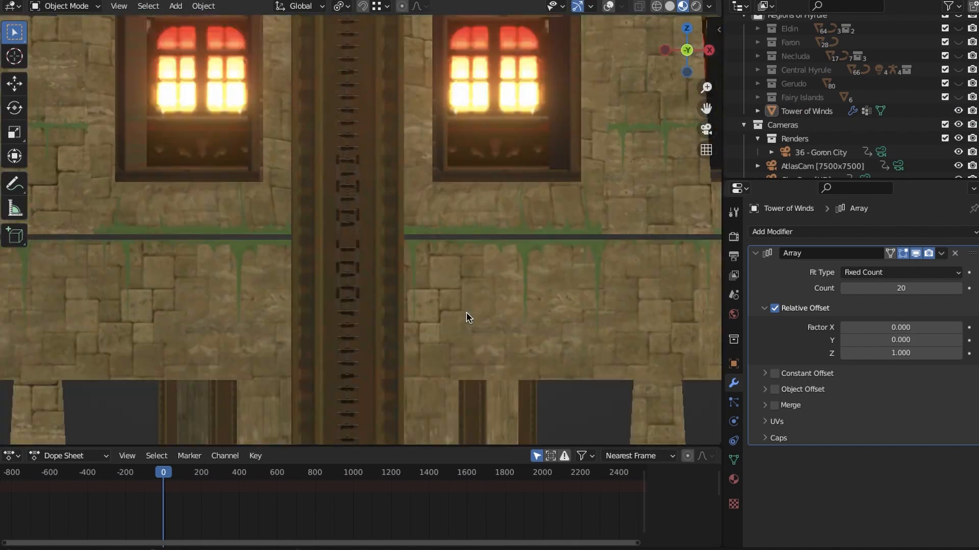
scroll(466, 316, "up", 5)
scroll(479, 291, "down", 4)
middle_click_drag(479, 291, 452, 299)
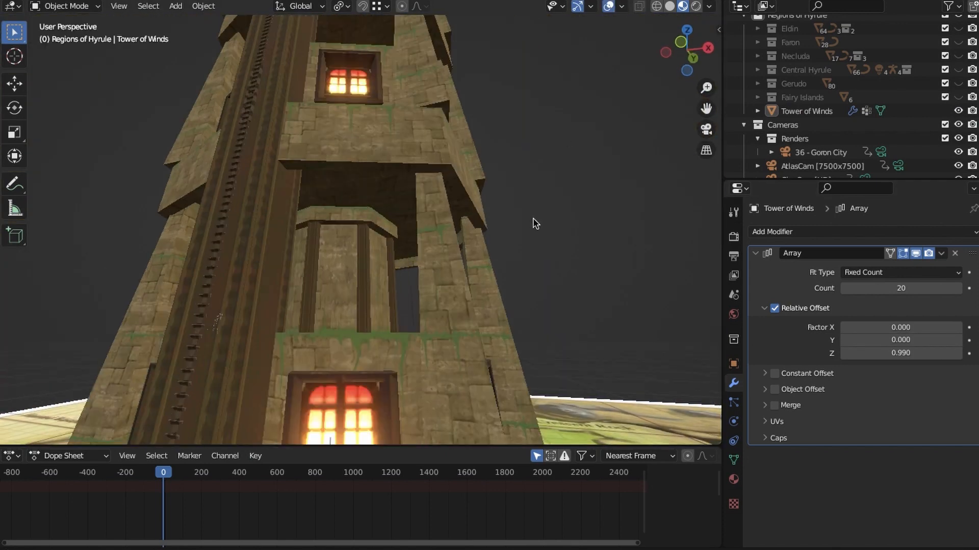
scroll(533, 227, "down", 3)
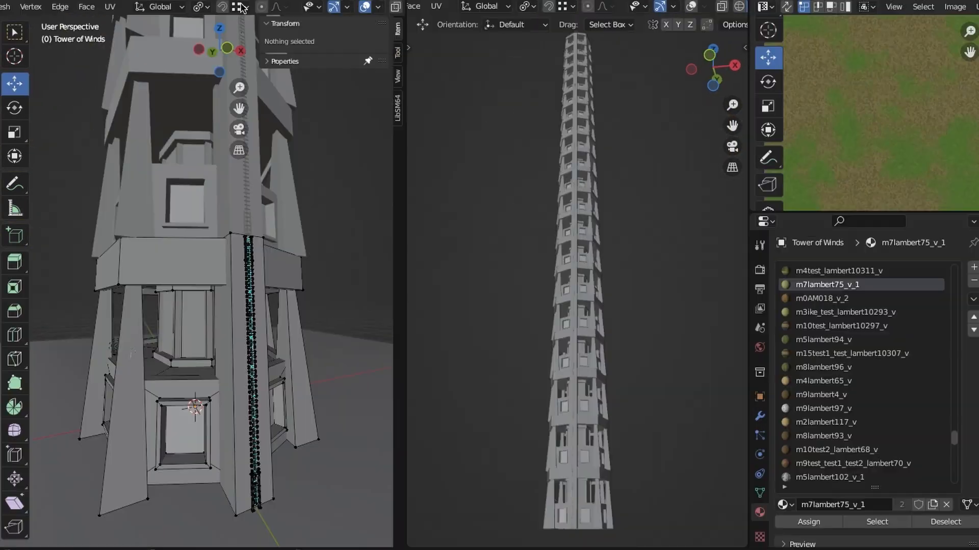
- Select the bottom faces of the outer pillars and extrude them down about 2.45 m as legs
middle_click_drag(194, 305, 171, 377)
scroll(175, 325, "up", 2)
left_click(171, 377, "shift")
left_click(262, 265, "shift")
left_click(301, 291, "shift")
middle_click_drag(296, 291, 240, 285)
left_click(202, 7)
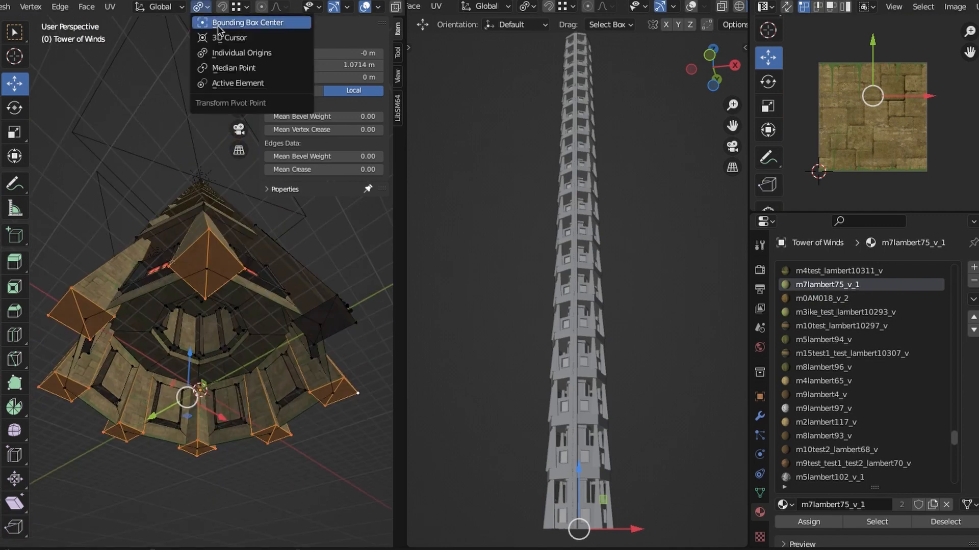
left_click(255, 322)
scroll(255, 332, "down", 4)
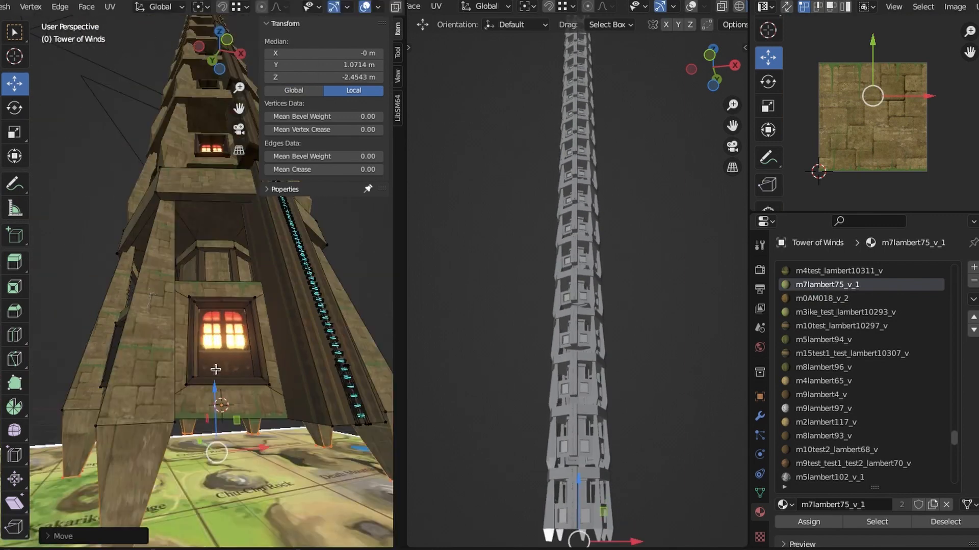
- Set the Array's relative Z offset to 0.828 to match the tower with its new legs
left_click_drag(901, 354, 867, 354)
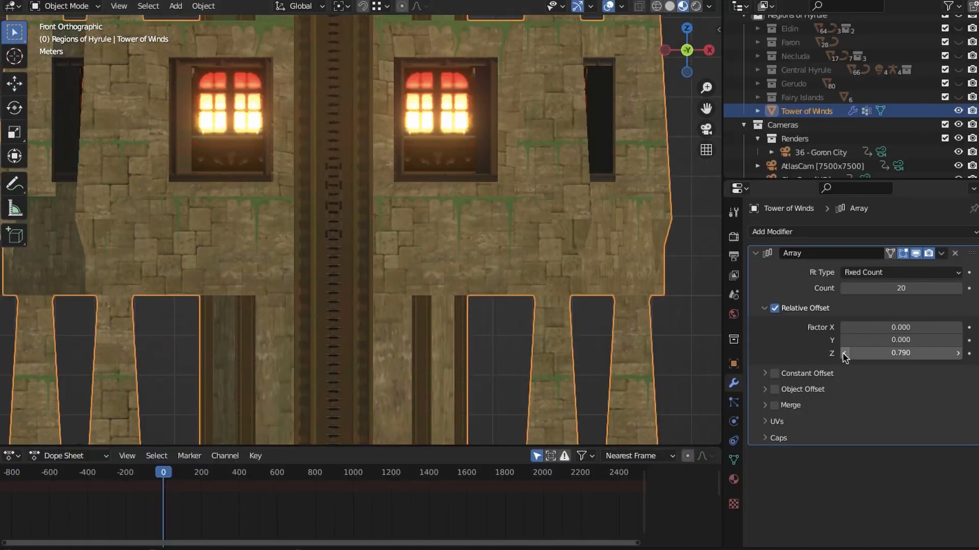
left_click_drag(844, 356, 948, 356)
left_click(609, 7)
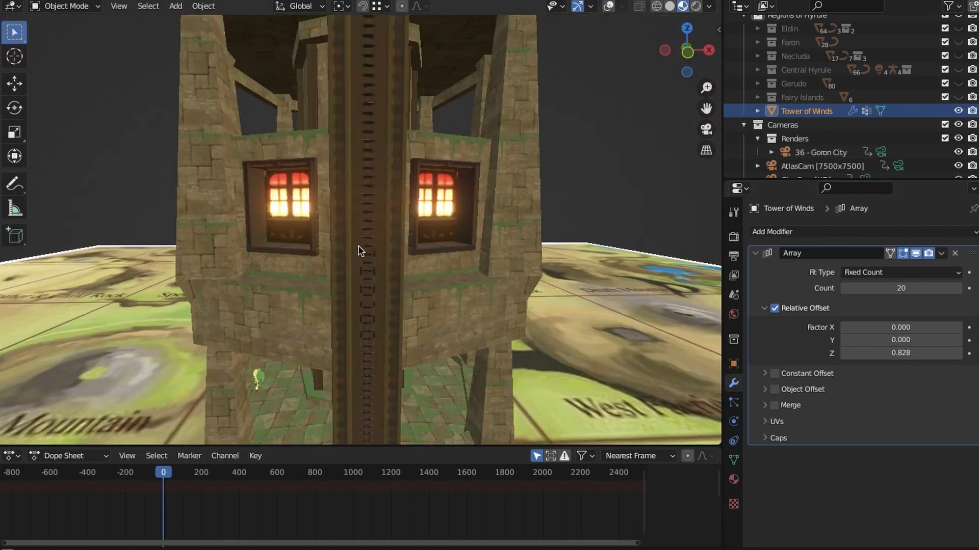
middle_click_drag(360, 247, 361, 221)
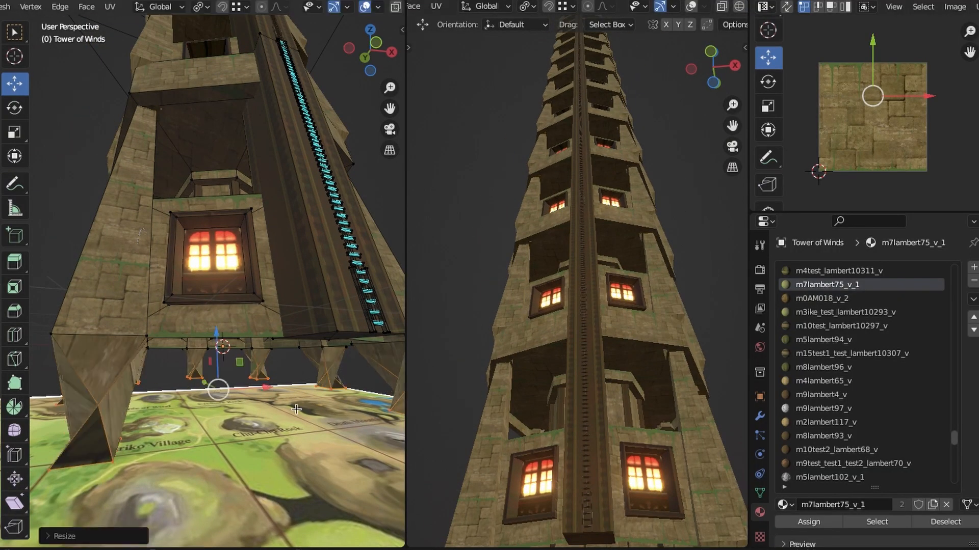
- Rescale the bottom faces of the legs and adjust their height along Z to shape the tower's supports
middle_click_drag(235, 309, 176, 384)
key("s")
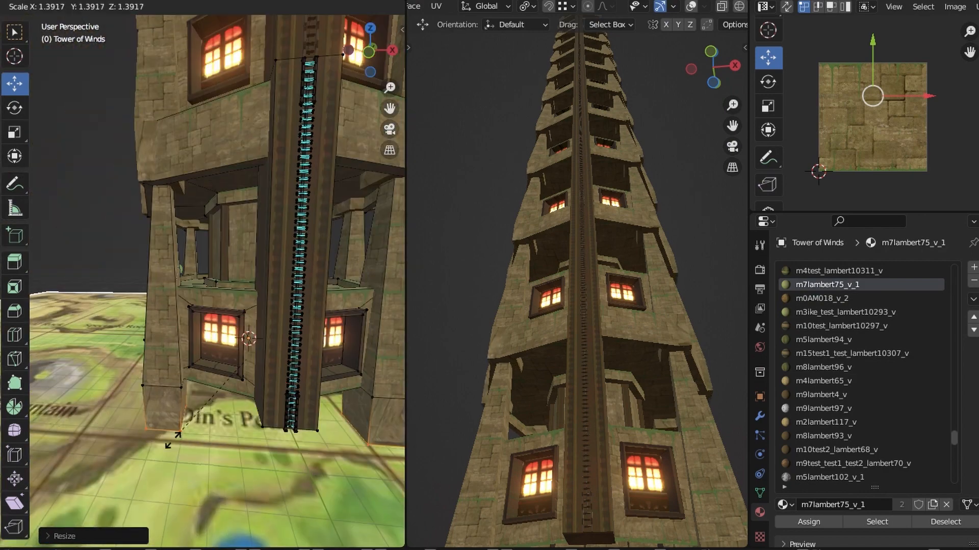
left_click(172, 441)
key("g")
key("z")
left_click(176, 449)
middle_click_drag(176, 448, 232, 323)
key("s")
left_click(308, 402)
key("g")
key("z")
left_click(307, 374)
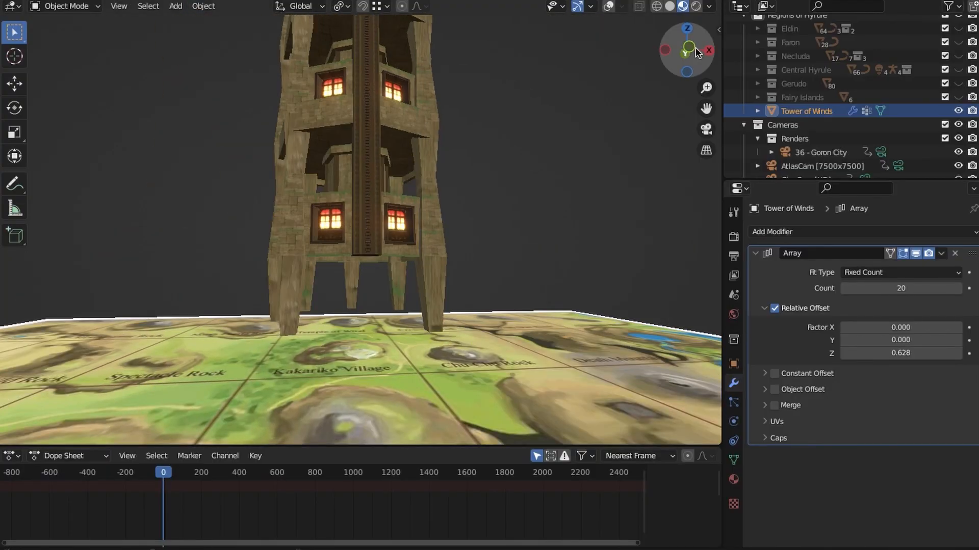
- Set the Array's relative Z offset to 0.683 so the tiers line up above the reshaped legs
left_click(694, 48)
mouse_move(900, 352)
left_mouse_down()
mouse_move(918, 353)
mouse_move(911, 359)
left_mouse_up()
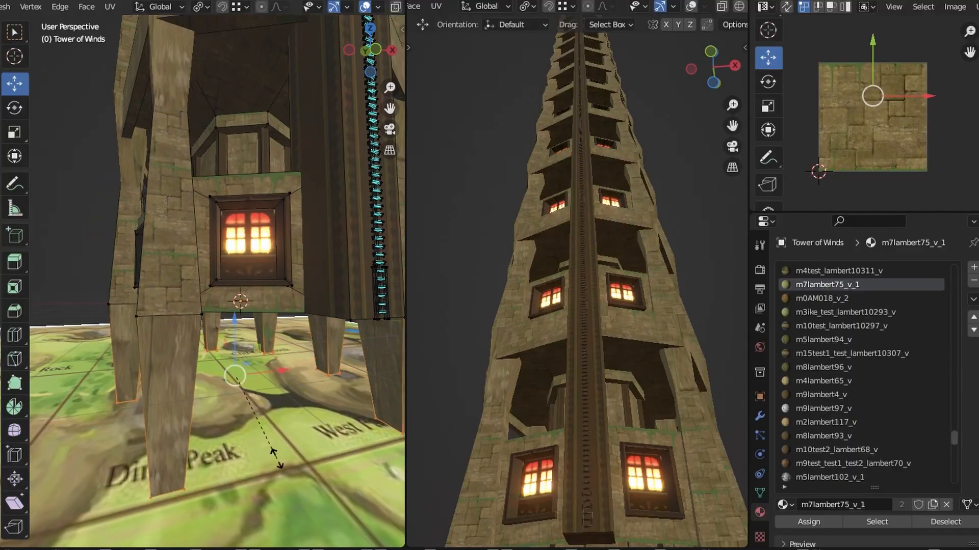
key("KP_1")
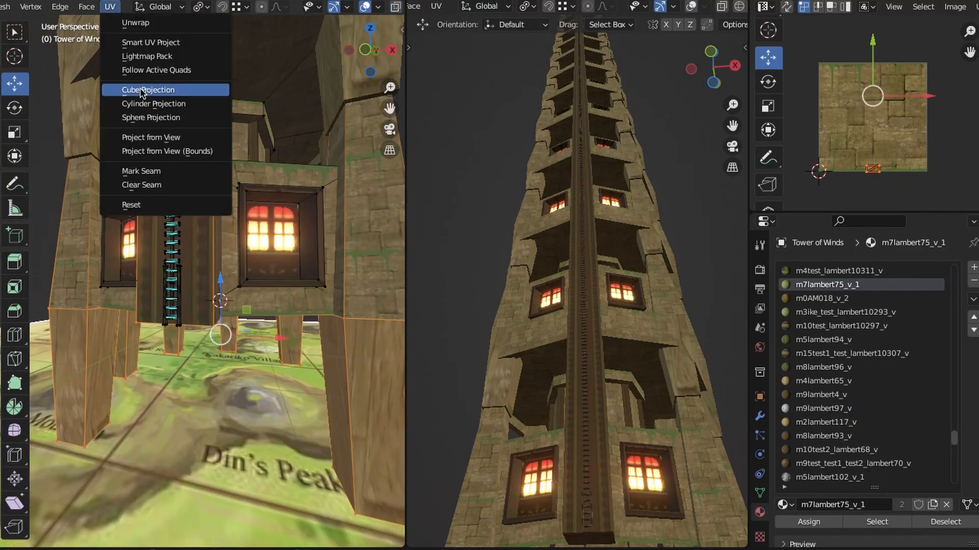
- Apply a cube projection to the legs' UVs, then scale and move them to fit the stone texture
left_click(149, 90)
key("g")
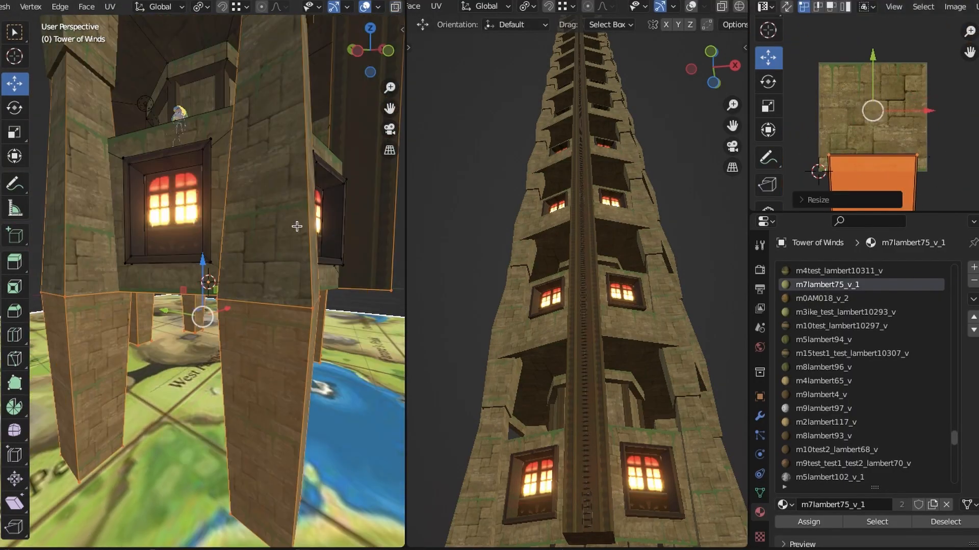
key("s")
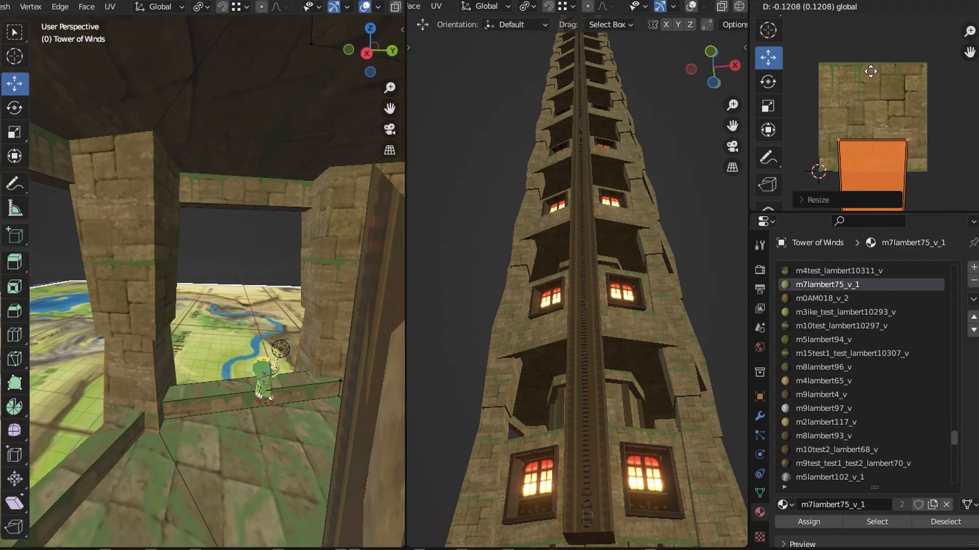
left_click(876, 55)
middle_click_drag(305, 255, 221, 236)
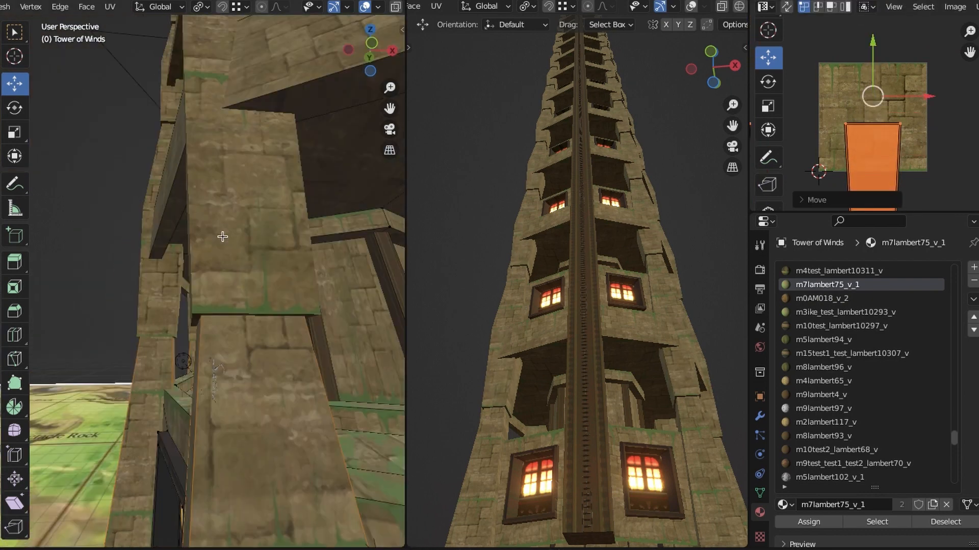
key("alt+a")
scroll(288, 313, "down", 5)
middle_click_drag(288, 312, 199, 356)
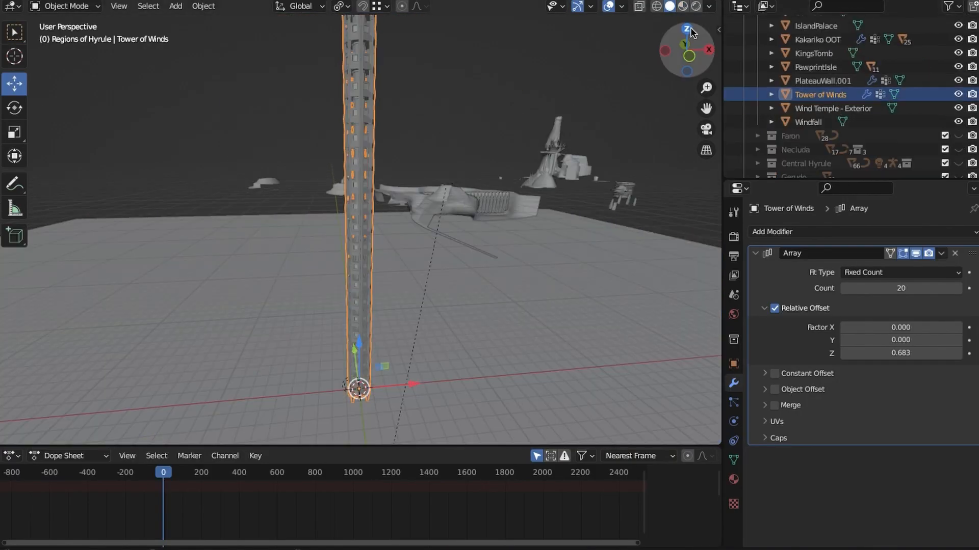
- Move the Tower of Winds across the map, from the top view, to the ground beside the Wind Temple
left_click(687, 29)
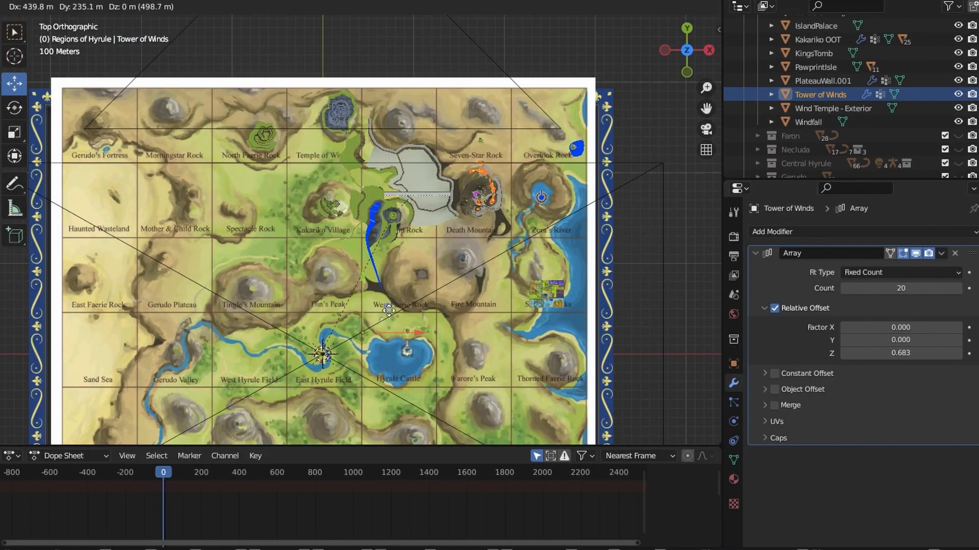
left_click(389, 310)
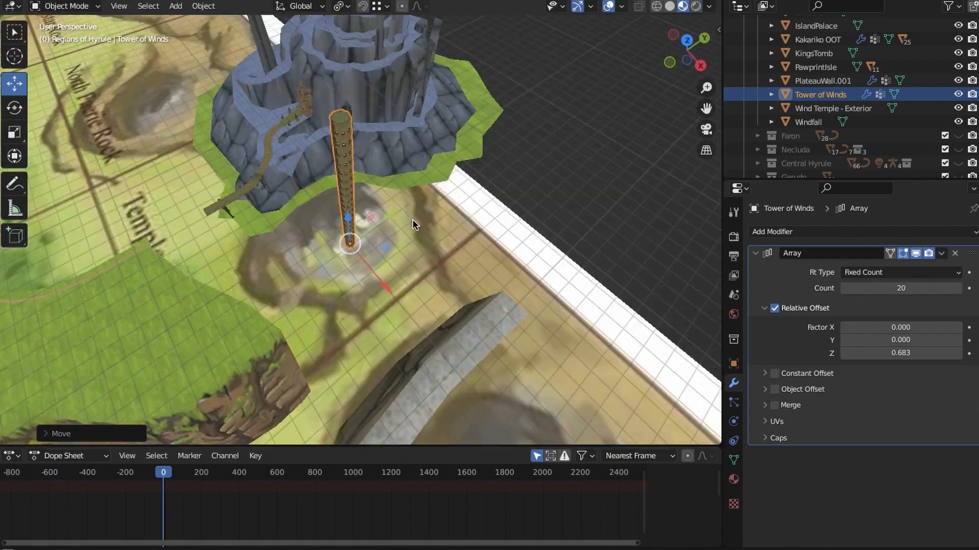
middle_click_drag(413, 224, 426, 158)
left_click(608, 6)
middle_click_drag(360, 219, 387, 265)
scroll(387, 227, "up", 4)
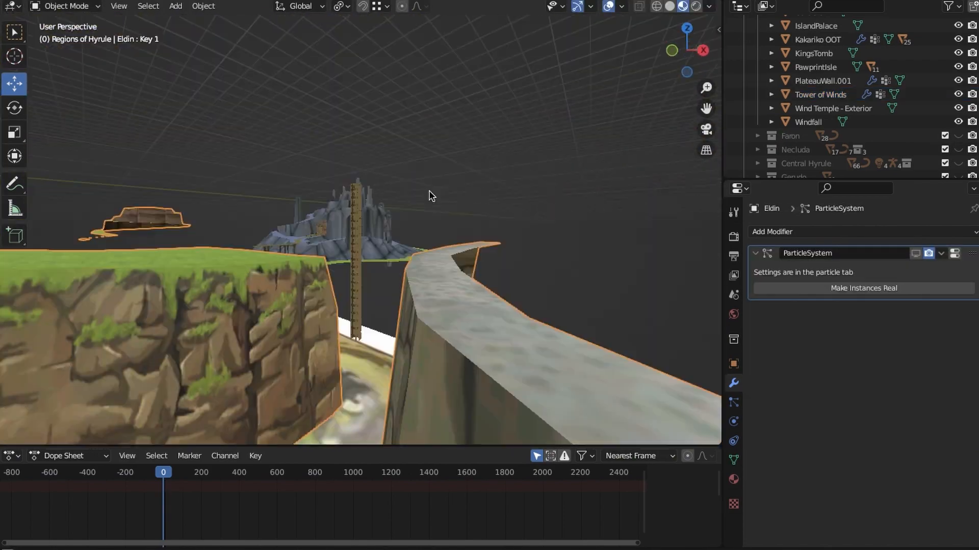
- Select the Tower of Winds and set its Array count to 50
left_click(356, 254)
double_click(900, 288)
type("50")
key("Return")
- Lower the Tower of Winds to a Z location of -252.38 m, using the left orthographic view
middle_click_drag(388, 224, 415, 299)
scroll(841, 102, "down", 10)
middle_click_drag(634, 178, 586, 214)
left_click(958, 149)
left_click(686, 53)
scroll(367, 255, "up", 8)
left_click(734, 364)
left_click_drag(894, 298, 872, 298)
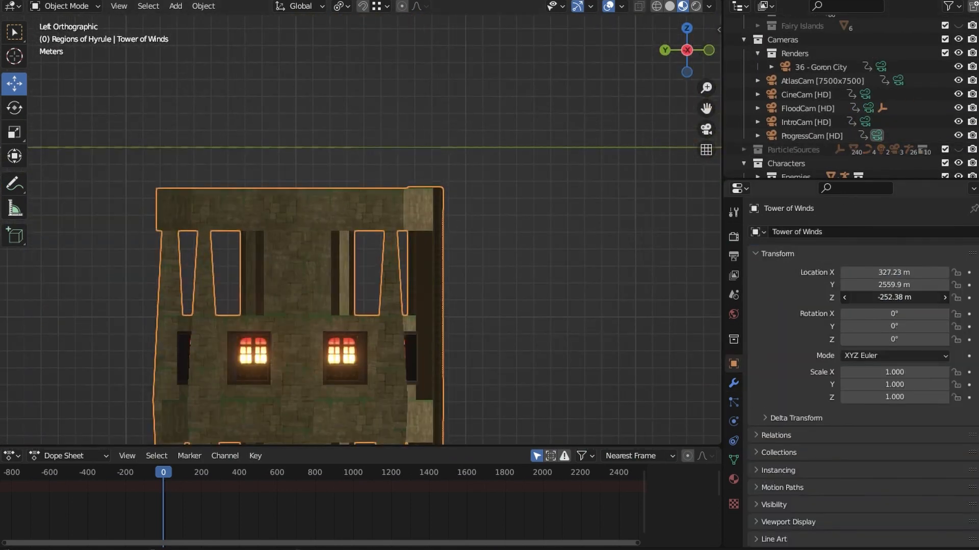
left_click(950, 69)
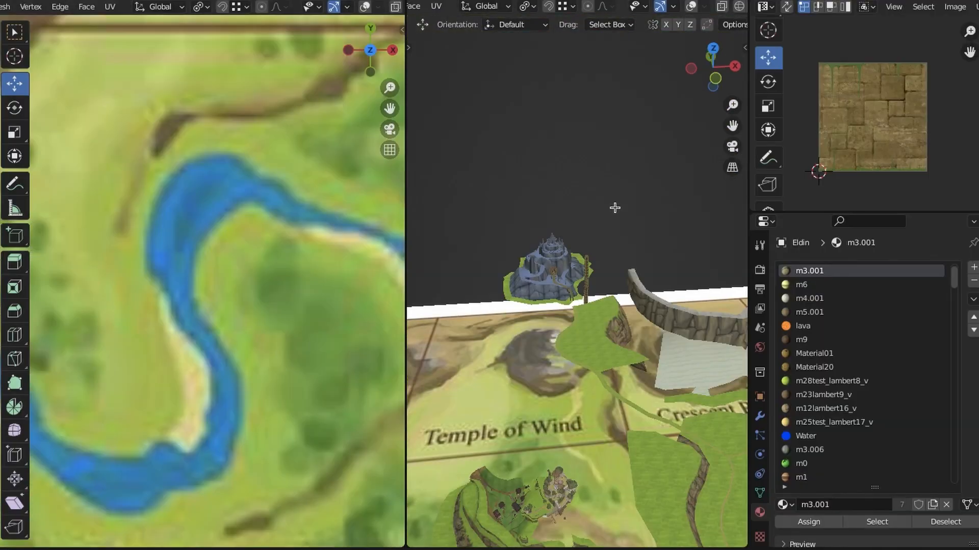
- Reposition the vertices of the Eldin plateau's grassy cliff edge so it extends toward the Wind Temple
middle_click_drag(615, 208, 607, 273)
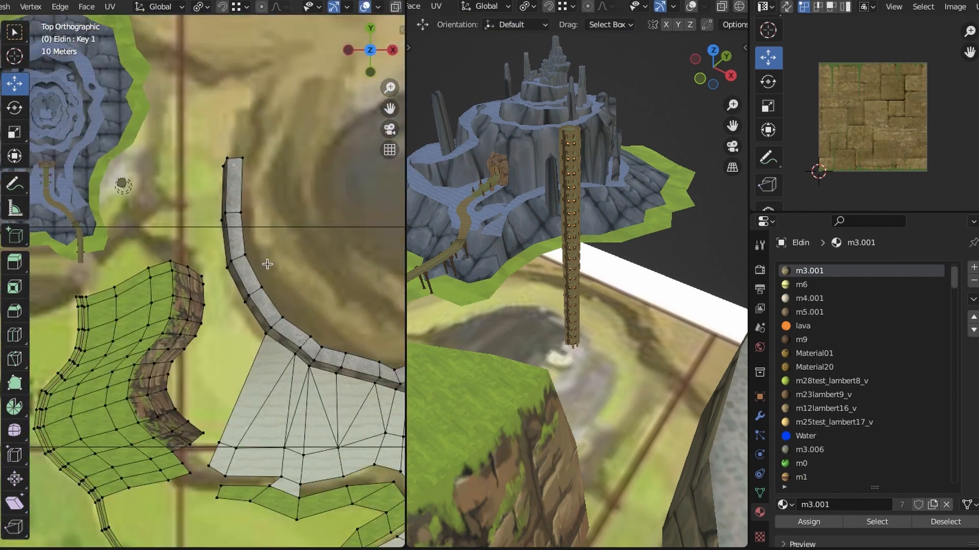
key("g")
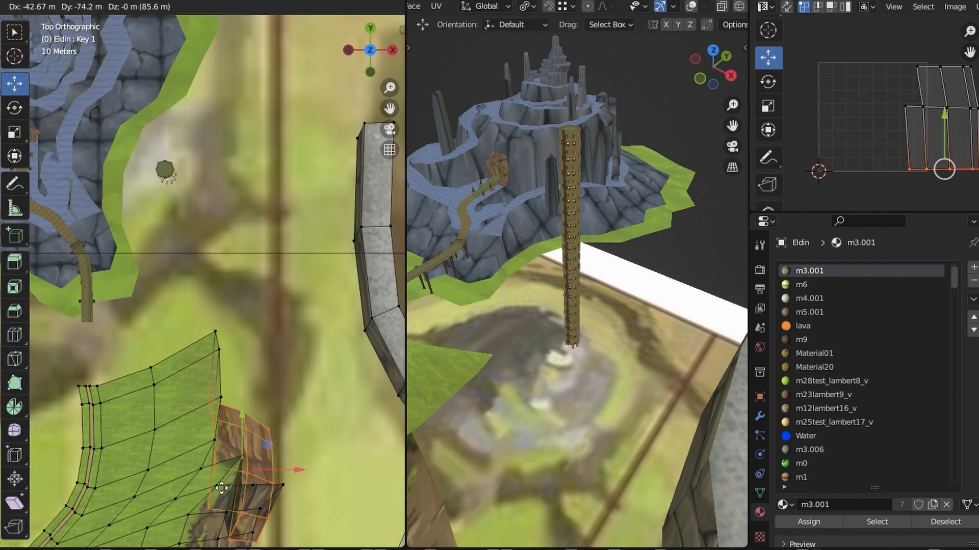
left_click(264, 332)
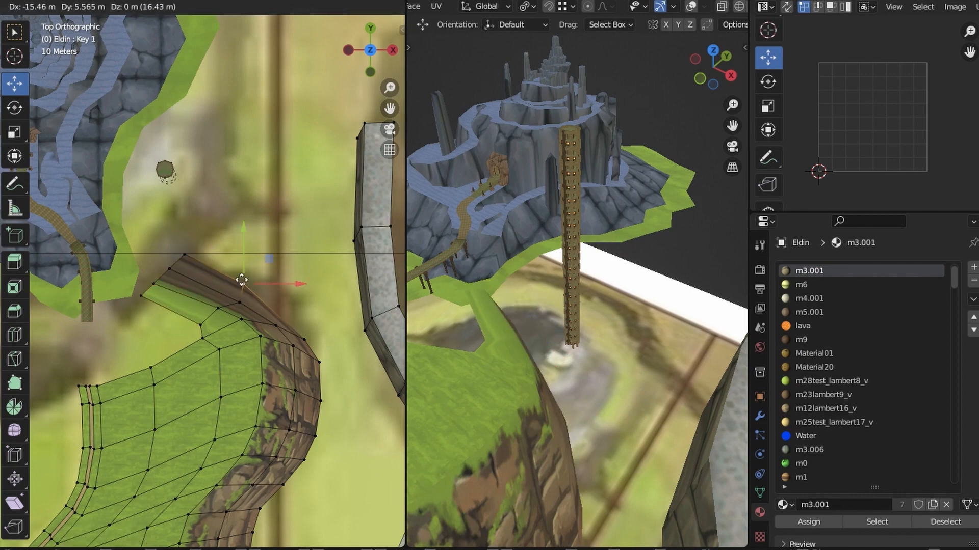
left_click(242, 281)
middle_click_drag(242, 280, 172, 332)
middle_click_drag(298, 343, 289, 343)
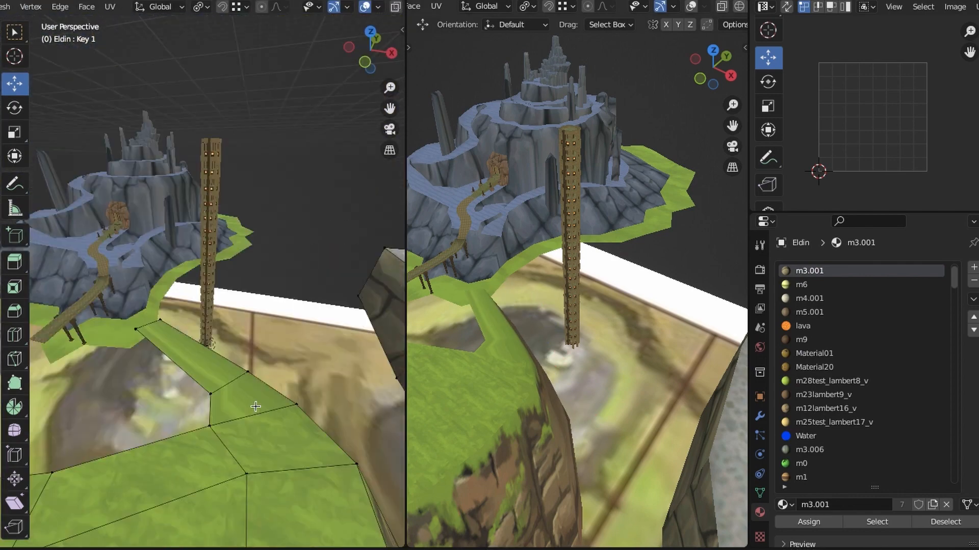
middle_click_drag(255, 406, 233, 333)
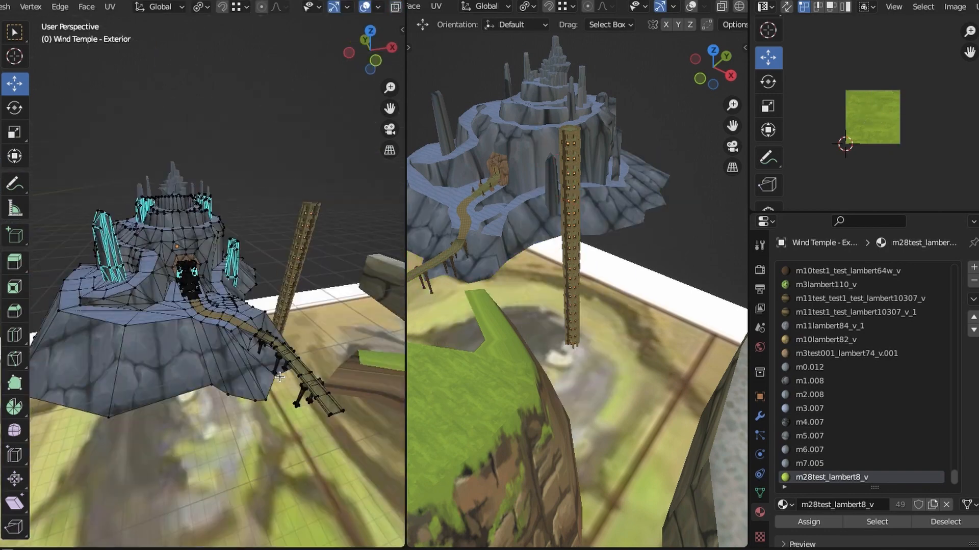
- Select the lower rim edges of the Wind Temple's rock base on the tower side and pull new rock faces downward
middle_click_drag(283, 365, 274, 357)
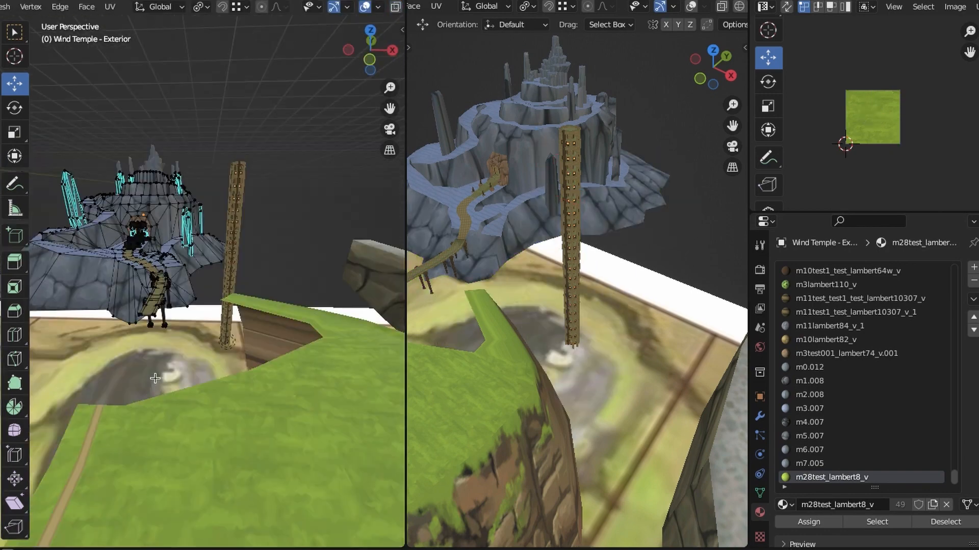
middle_click_drag(155, 378, 168, 444)
scroll(169, 444, "up", 4)
left_click(188, 355)
left_click(181, 291, "shift")
left_click(208, 232, "shift")
middle_click_drag(234, 311, 227, 250)
left_click_drag(226, 252, 228, 316)
middle_click_drag(306, 346, 238, 355)
middle_click_drag(270, 393, 240, 403)
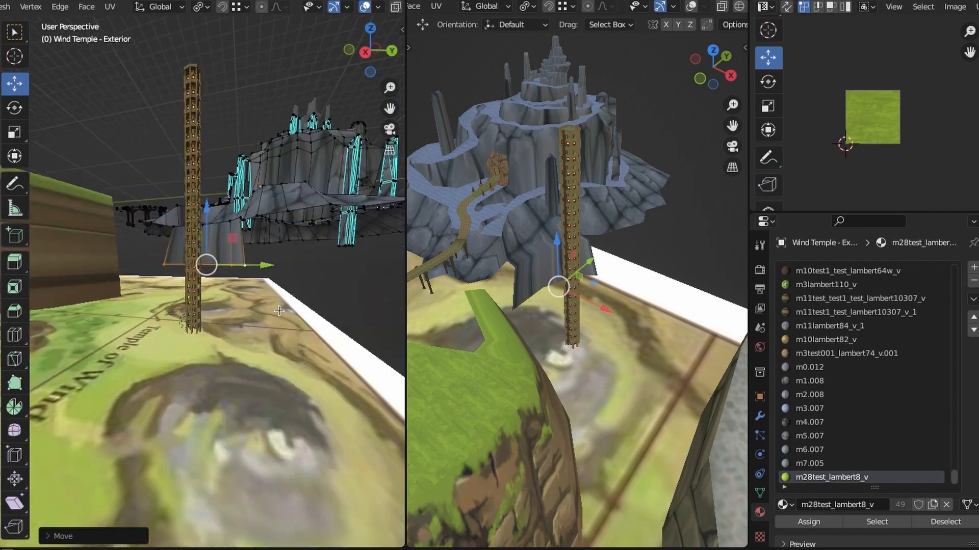
- Extend the rock faces behind the tower down to the ground and apply a cube projection to their UVs
middle_click_drag(239, 316, 275, 306)
left_click_drag(180, 224, 180, 278)
key("ctrl+KP_1")
left_click_drag(193, 335, 193, 325)
middle_click_drag(87, 219, 160, 262)
left_click(110, 7)
left_click(153, 90)
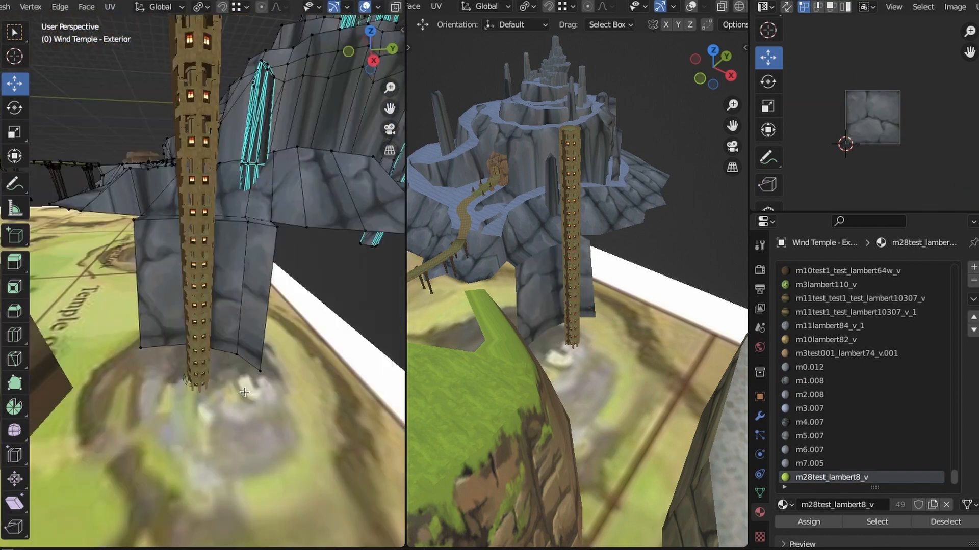
- Assign material m3.007 to the ledge faces on top of the new rock column and cube-project their UVs
middle_click_drag(215, 214, 271, 304)
left_click(810, 409)
left_click(809, 522)
left_click(110, 7)
left_click(153, 92)
scroll(271, 304, "down", 6)
middle_click_drag(261, 390, 251, 332)
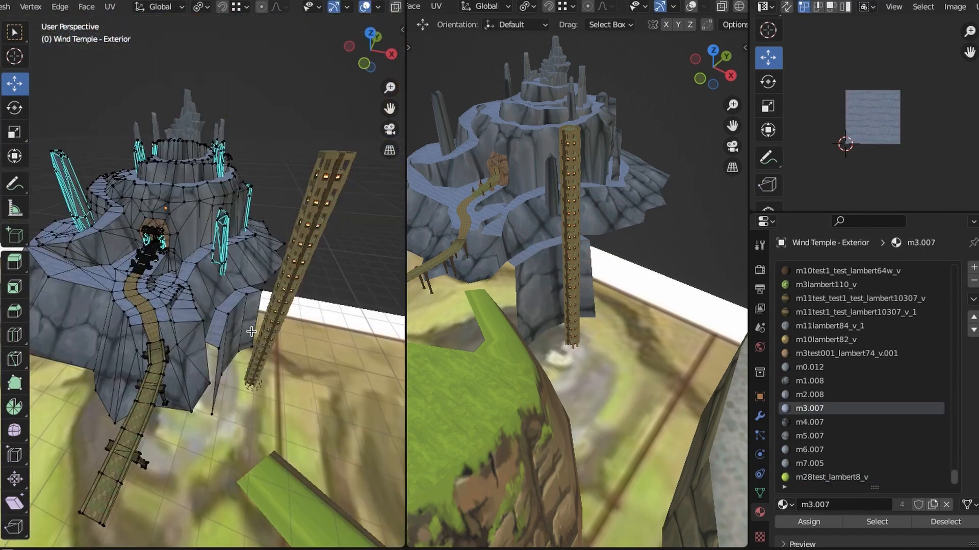
middle_click_drag(263, 364, 273, 352)
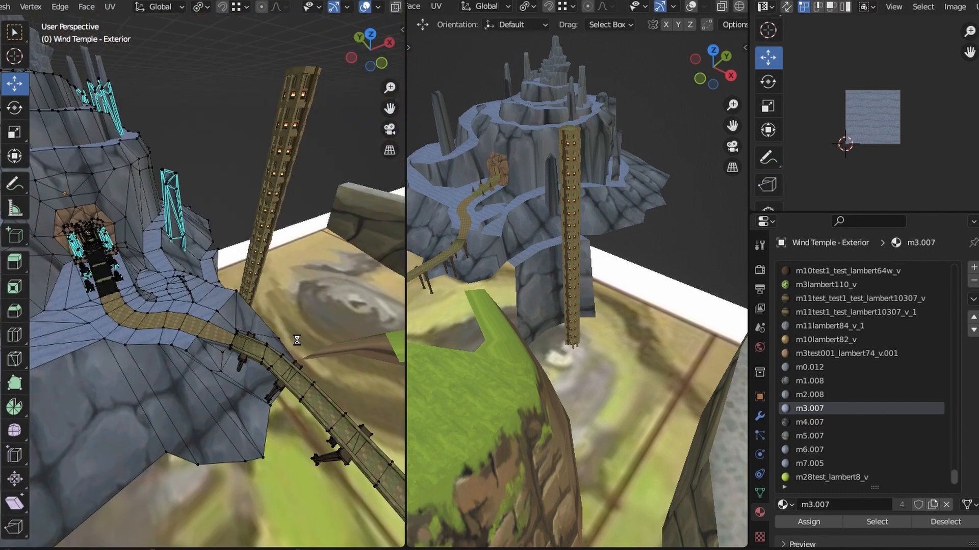
middle_click_drag(249, 303, 269, 348)
scroll(247, 250, "down", 5)
scroll(250, 260, "up", 6)
scroll(269, 352, "down", 8)
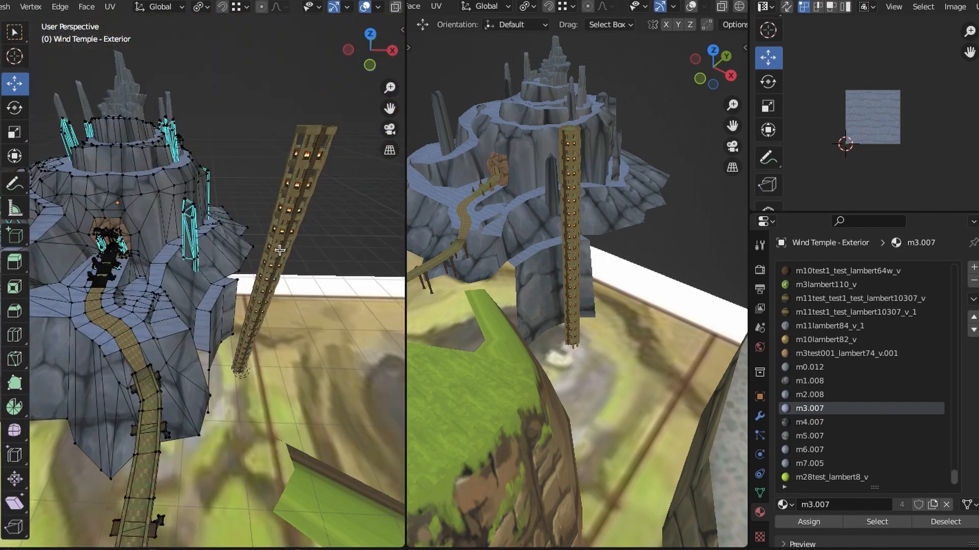
- Switch editing to the Eldin terrain and lower the bottom vertices of its cliff face along Z
middle_click_drag(280, 251, 242, 225)
key("Tab")
left_click(193, 262)
key("Tab")
scroll(190, 267, "up", 5)
left_click(191, 260)
key("ctrl+KP_1")
left_click_drag(192, 210, 190, 280)
middle_click_drag(190, 280, 390, 262)
scroll(961, 311, "down", 20)
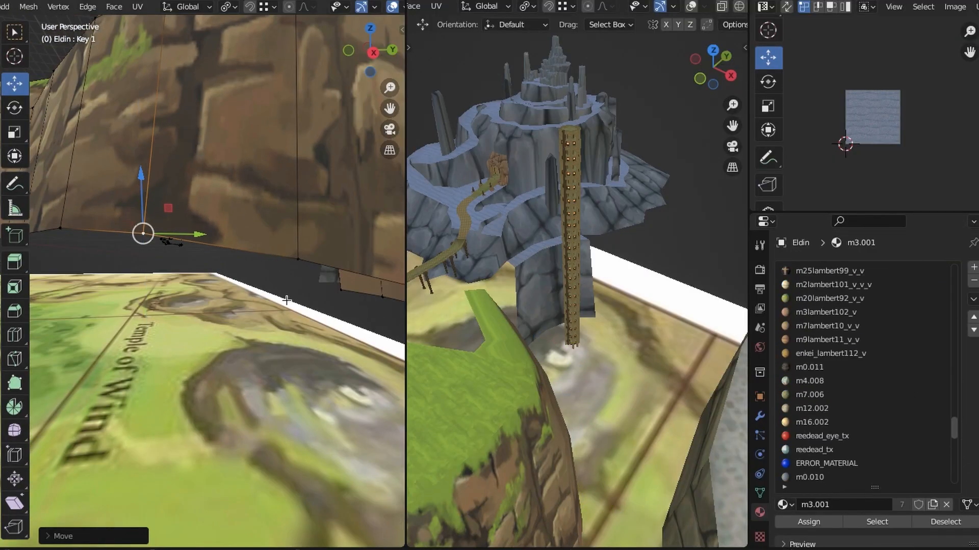
- Make test_lambert8_v the active material and select the Eldin faces that use it
scroll(286, 301, "down", 6)
middle_click_drag(286, 301, 378, 331)
left_click(867, 312)
left_click(887, 525)
scroll(860, 439, "down", 20)
left_click(856, 477)
left_click(877, 523)
- Extrude the cliff's bottom edge loop outward into a narrow ground strip and assign it the test_lambert8_v material
left_click(396, 245)
mouse_move(274, 362)
middle_mouse_down()
mouse_move(323, 361)
mouse_move(255, 367)
middle_mouse_up()
left_click(77, 239, "ctrl")
key("KP_7")
key("e")
left_click(168, 324)
middle_click_drag(163, 128, 265, 244, "shift")
left_click(808, 522)
- Project the ground strip's UVs from the top view and rescale them over the texture
left_click(138, 7)
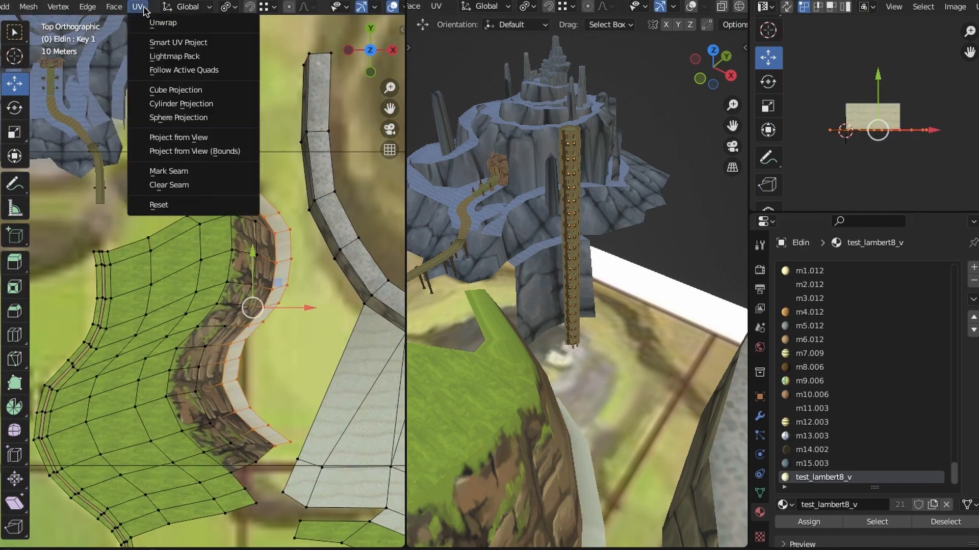
left_click(179, 136)
key("s")
left_click(954, 192)
- Try to extrude the ground strip's end edge onward past the end of the cliff
middle_click_drag(204, 306, 179, 182)
key("KP_7")
scroll(253, 303, "up", 5)
left_click(288, 387)
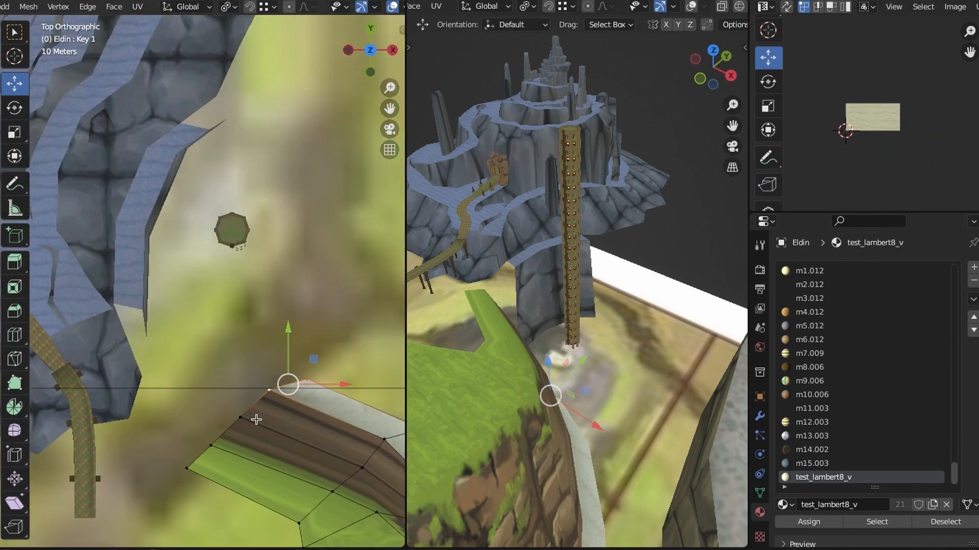
key("e")
left_click(203, 356)
- Lower the vertices at the narrow end of the grassy cliff in the side wireframe view
middle_click_drag(256, 419, 281, 323)
key("KP_3")
key("shift+z")
scroll(322, 241, "up", 2)
left_click(168, 222)
left_click_drag(169, 169, 178, 234)
middle_click_drag(179, 234, 227, 247, "shift")
left_click(182, 235)
left_click_drag(184, 183, 204, 227)
key("shift+z")
mouse_move(223, 281)
middle_mouse_down()
mouse_move(213, 299)
mouse_move(245, 301)
middle_mouse_up()
- Flatten the selected vertices at the grassy cliff's narrow end by scaling them to 0 along Z
left_click(245, 301, "shift")
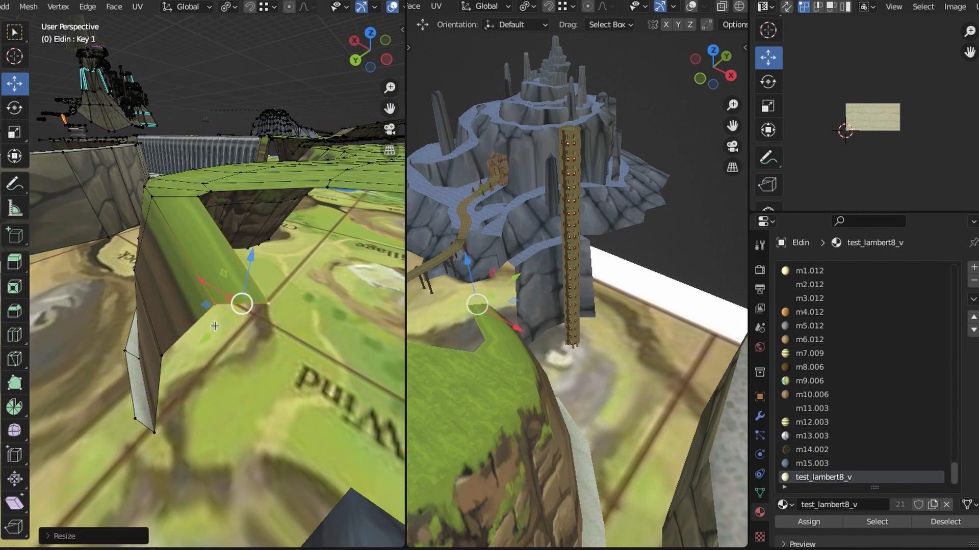
key("KP_3")
key("shift+z")
key("s")
key("z")
key("0")
key("Return")
key("shift+z")
- Level the next row of plateau vertices by scaling Z to 0, and move it down to smooth the slope
middle_click_drag(210, 363, 146, 289)
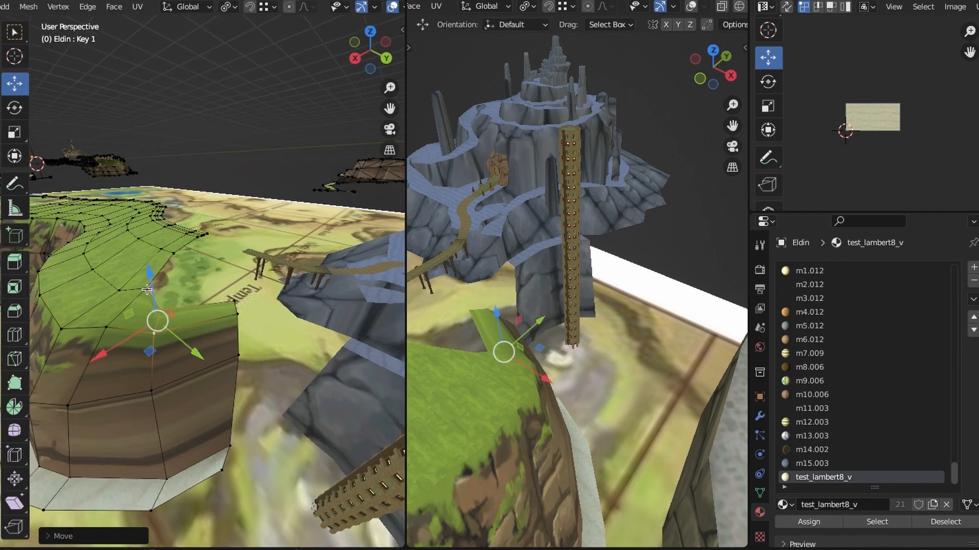
left_click_drag(170, 250, 160, 255, "shift")
middle_click_drag(174, 265, 196, 188)
key("s")
key("z")
key("0")
key("Return")
left_click_drag(206, 214, 206, 239)
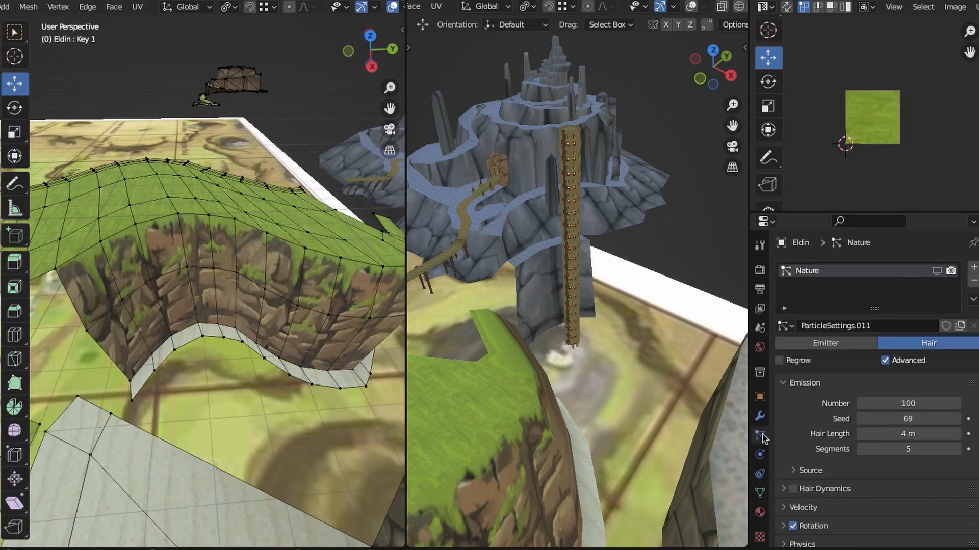
- Reposition the pale ground vertices around the tower's base to link the cliff strip with the rock column
left_click(759, 493)
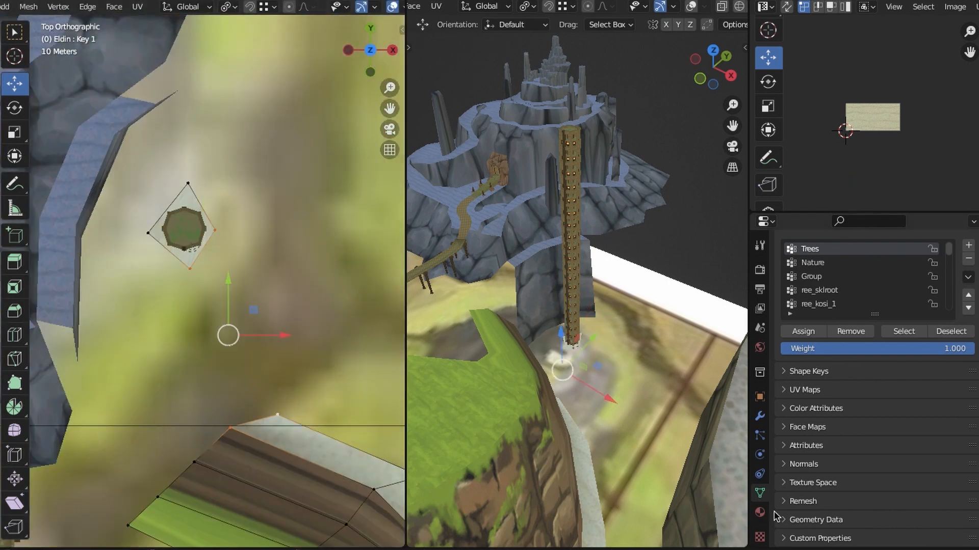
left_click(759, 512)
key("g")
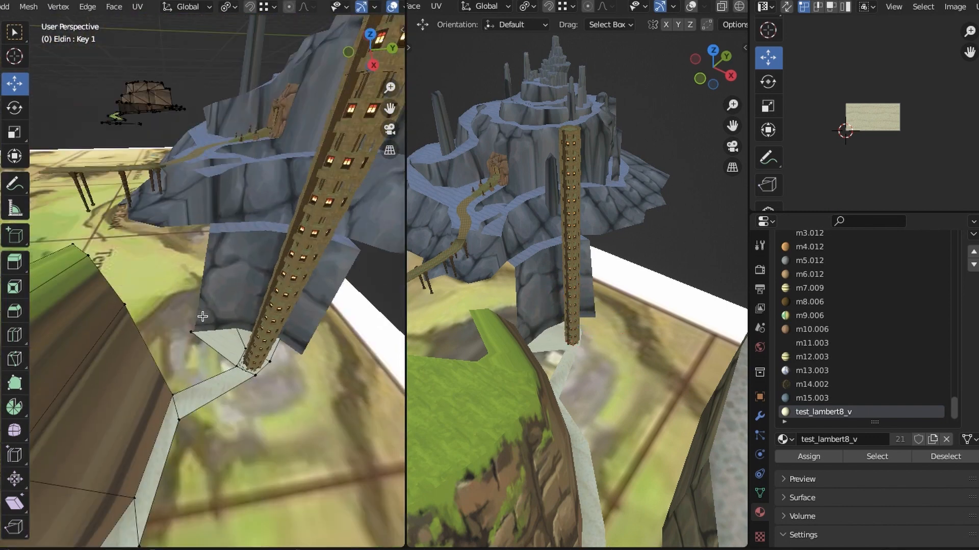
- Project the pale ground's UVs from the top view and rescale them to fit the texture
key("KP_7")
left_click(138, 7)
left_click(186, 136)
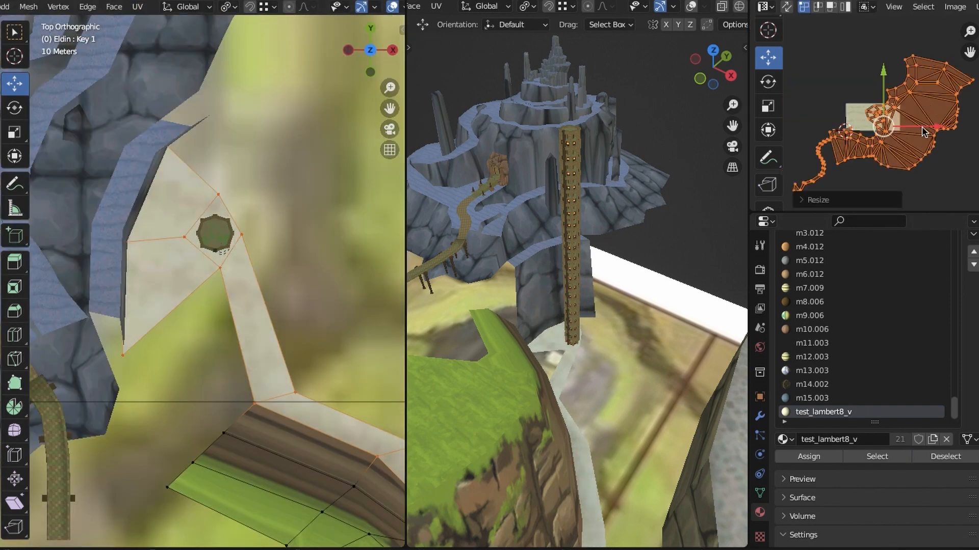
scroll(205, 182, "down", 5)
scroll(305, 156, "up", 10)
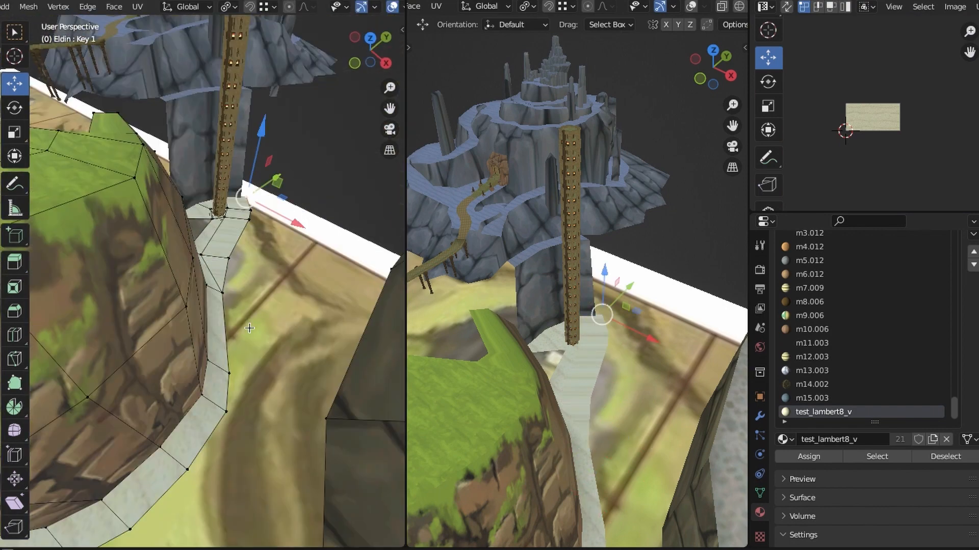
- Move the lower end vertices of the curved stone wall outward toward the cliff path
key("KP_7")
key("g")
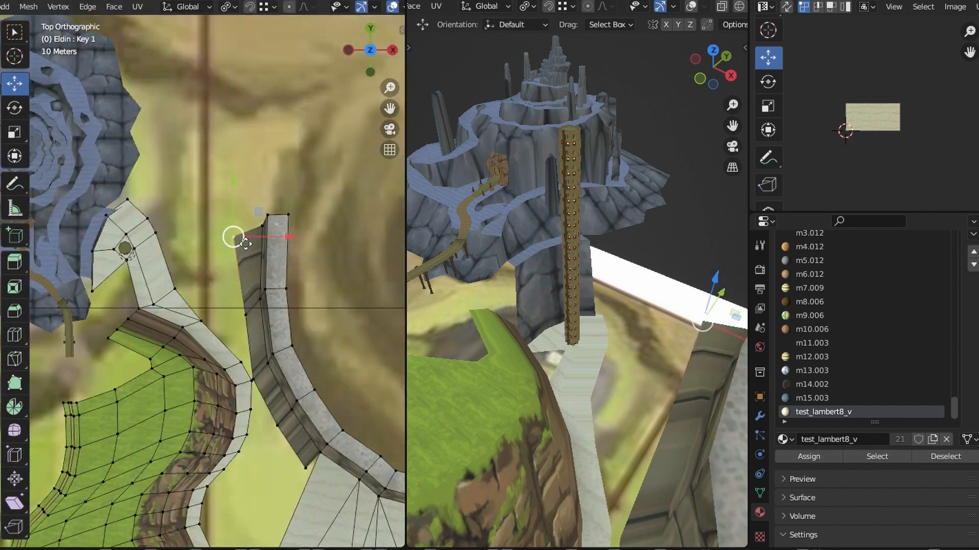
left_click_drag(245, 244, 177, 289)
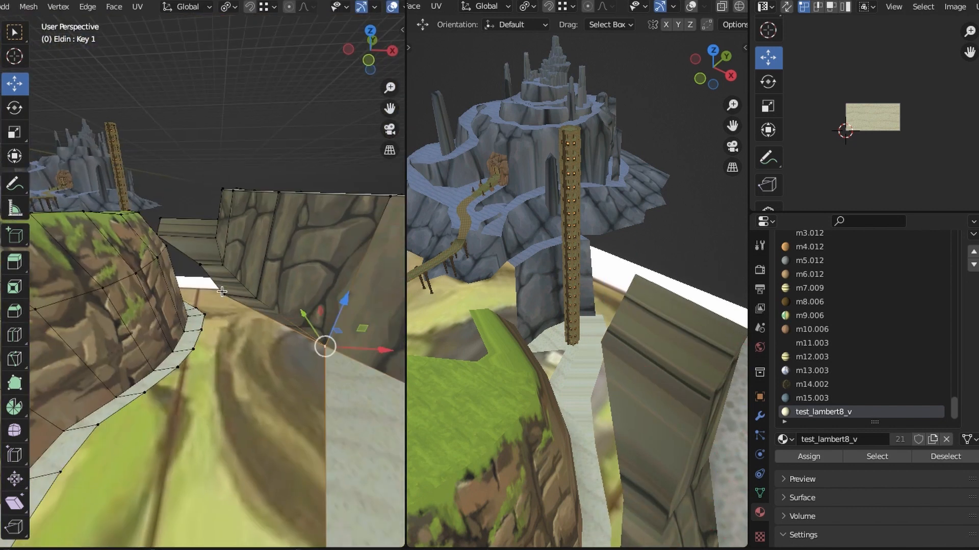
middle_click_drag(222, 291, 255, 327)
middle_click_drag(261, 292, 224, 208)
scroll(862, 332, "up", 10)
- Texture the curved wall's faces with stone material m3.001, unwrapping them and rotating the UVs by 90 degrees
left_click(810, 261)
left_click(809, 457)
left_click(809, 283)
left_click(193, 301)
left_click(139, 8)
left_click(163, 23)
type("r90")
key("Return")
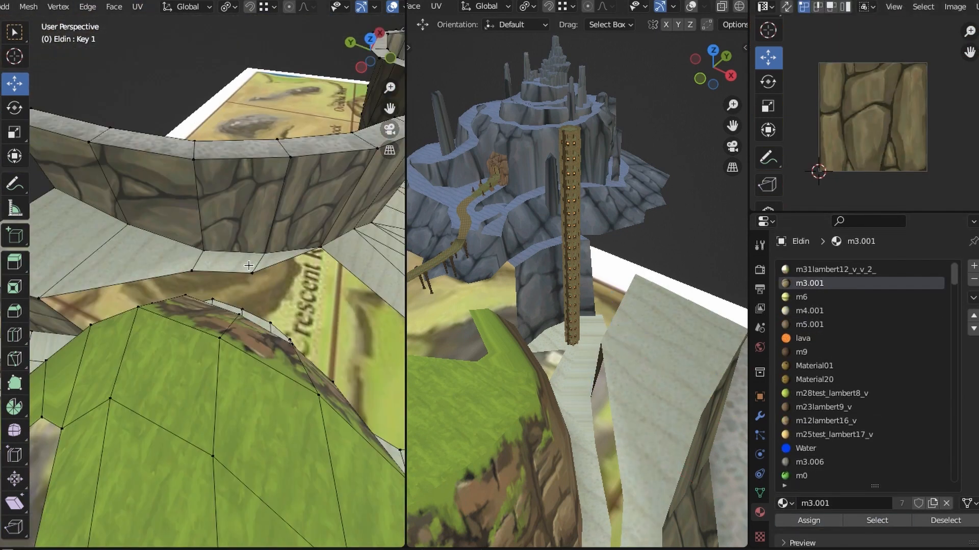
- Apply a cube projection to the stone faces between the pale ledge and the path below
middle_click_drag(233, 337, 326, 301)
left_click(137, 7)
left_click(163, 87)
scroll(924, 135, "down", 4)
middle_click_drag(285, 229, 255, 347)
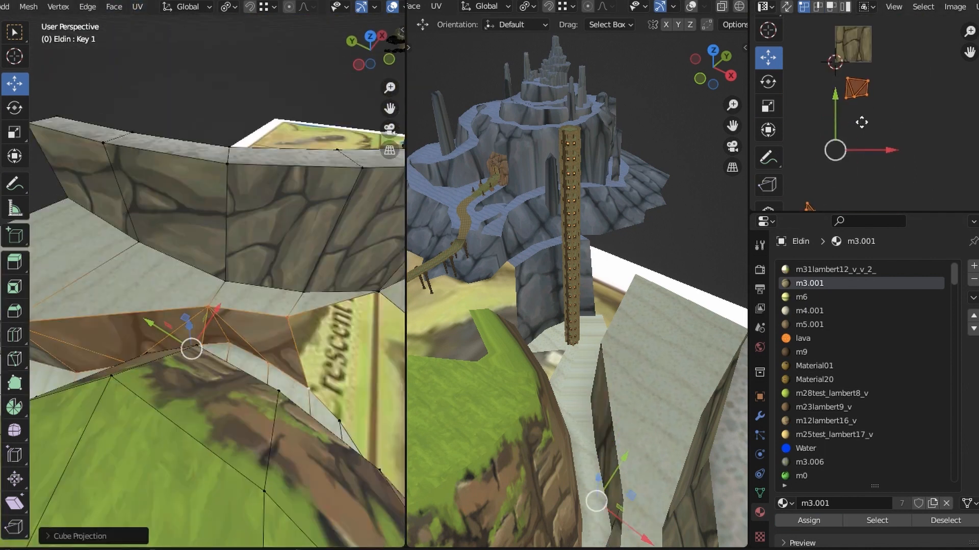
- Project the lower stone faces' UVs from the view, then scale and move them onto the rock texture
left_click(137, 7)
left_click(168, 132)
middle_click_drag(268, 205, 275, 186)
key("s")
left_click_drag(900, 45, 879, 45)
middle_click_drag(820, 51, 855, 133)
left_click(836, 111)
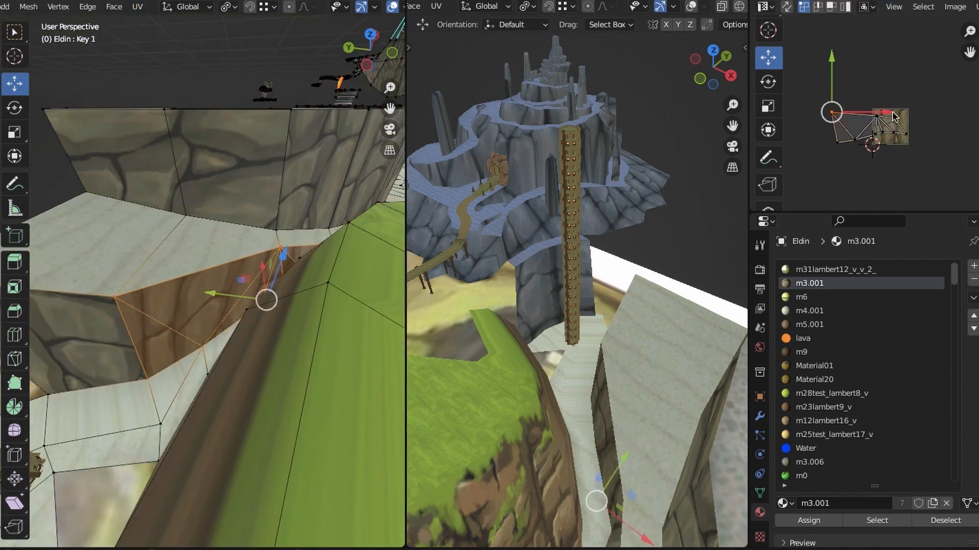
left_click(876, 116)
- Select the path vertices between the cliff and curved wall in top wireframe view and shift them along X
middle_click_drag(183, 286, 214, 367)
left_click(372, 44)
key("shift+z")
left_click_drag(178, 278, 219, 318)
left_click_drag(249, 298, 264, 299)
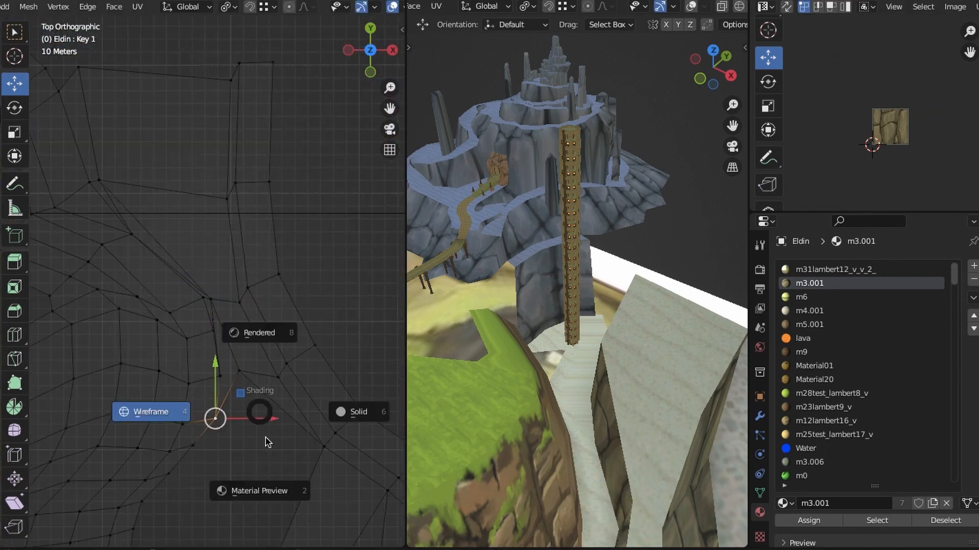
- Return to material preview and apply a cube projection to the grassy cliff's side faces above the pale path
left_click(267, 459)
middle_click_drag(265, 357, 204, 286)
left_click(204, 204, "shift")
middle_click_drag(225, 195, 204, 168)
left_click(137, 6)
left_click(163, 86)
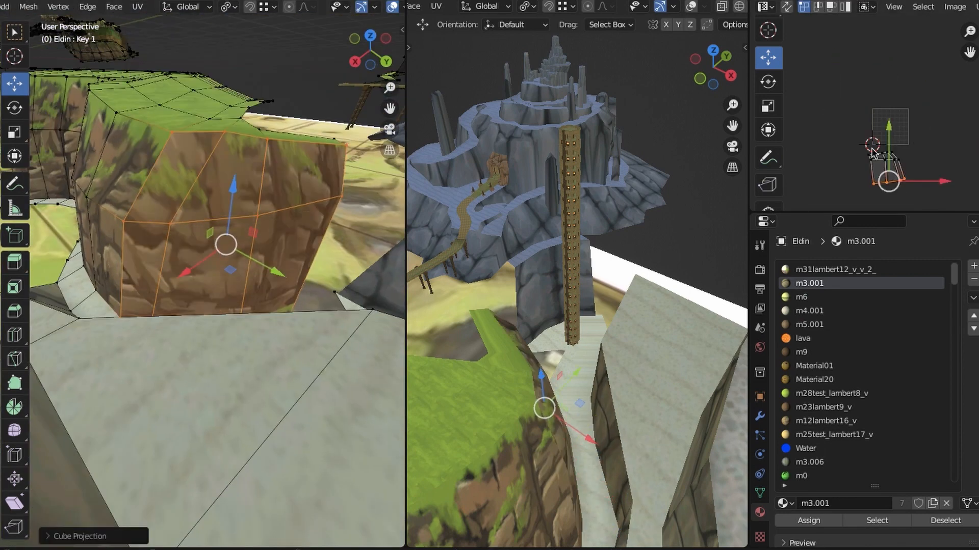
middle_click_drag(255, 214, 224, 245)
- Move the cliff faces' UVs up along Y and flatten their top and bottom rows with a Y scale of 0
left_click_drag(889, 126, 889, 74)
middle_click_drag(224, 239, 193, 264)
scroll(881, 151, "up", 3)
left_click_drag(825, 102, 913, 128)
key("s")
key("y")
key("0")
left_click_drag(836, 174, 933, 202)
key("s")
key("y")
key("0")
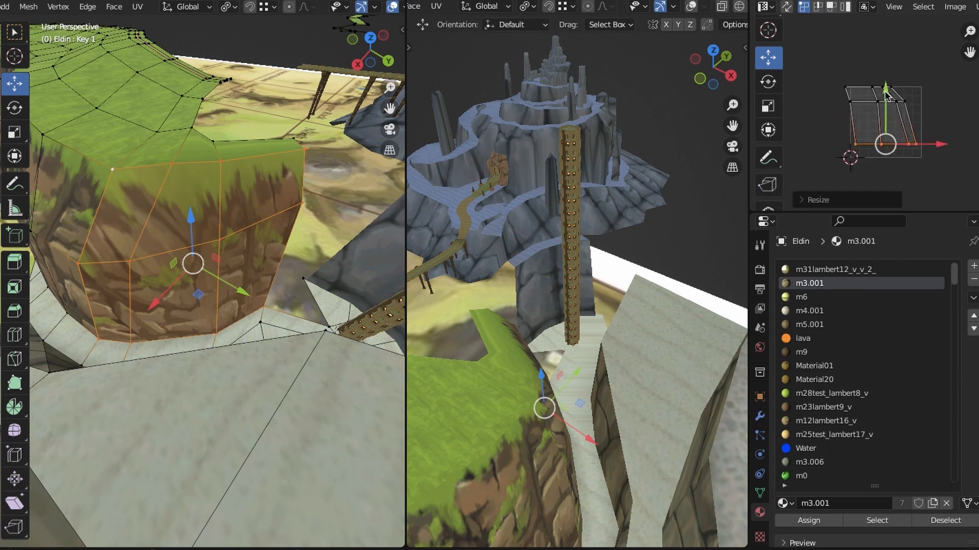
- Mirror the cliff faces' UVs along the X axis and adjust the lower corner vertex
key("a")
key("ctrl+m")
key("x")
left_click_drag(865, 170, 836, 159)
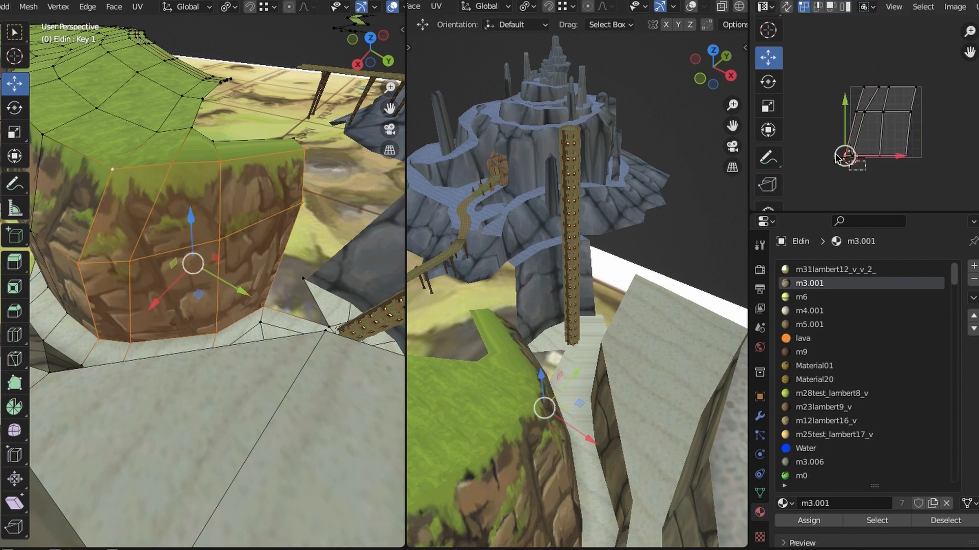
left_click(891, 157)
- Shift the cliff UVs along X, slide the lower row along X to straighten it, and inspect the cliff without overlays
middle_click_drag(286, 214, 229, 168)
key("a")
key("g")
key("x")
left_click(948, 124)
left_click_drag(852, 168, 902, 148)
key("g")
key("x")
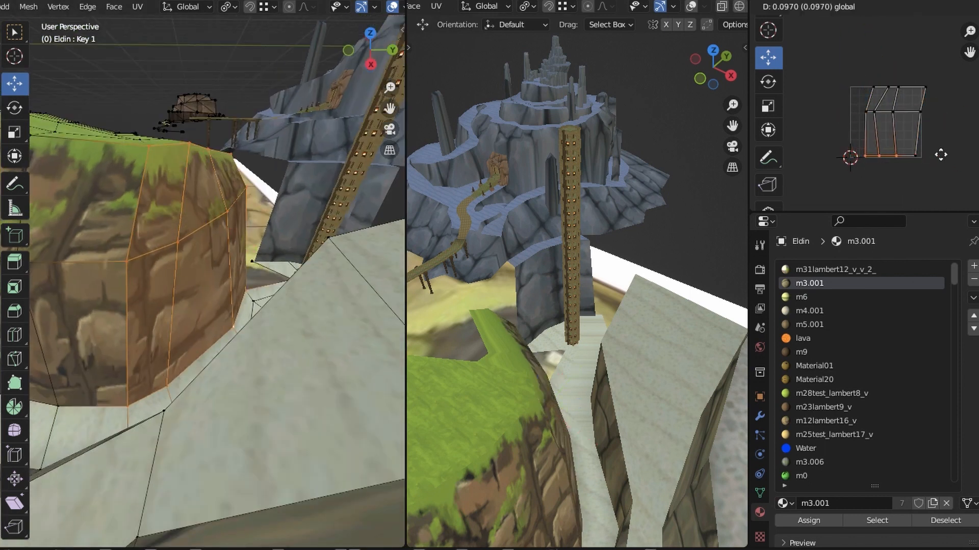
left_click(933, 86)
key("alt+a")
left_click(392, 7)
middle_click_drag(265, 286, 215, 368)
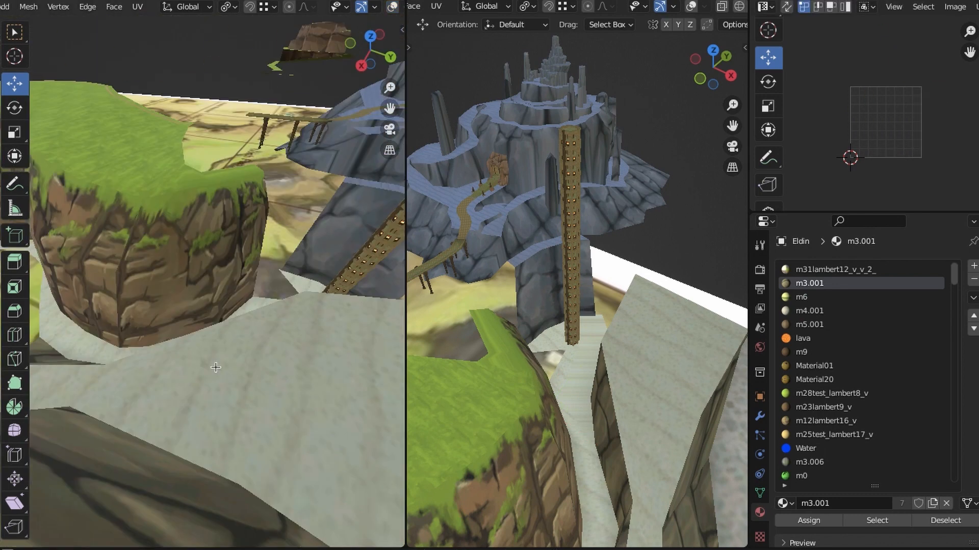
- Extrude the pale path's edge beside the tower base, scale and move it into the gap, and choose material test_lambert8_v
middle_click_drag(305, 351, 259, 336)
key("alt+shift+z")
left_click(183, 324)
key("e")
key("s")
left_click(194, 306)
key("g")
left_click(185, 297)
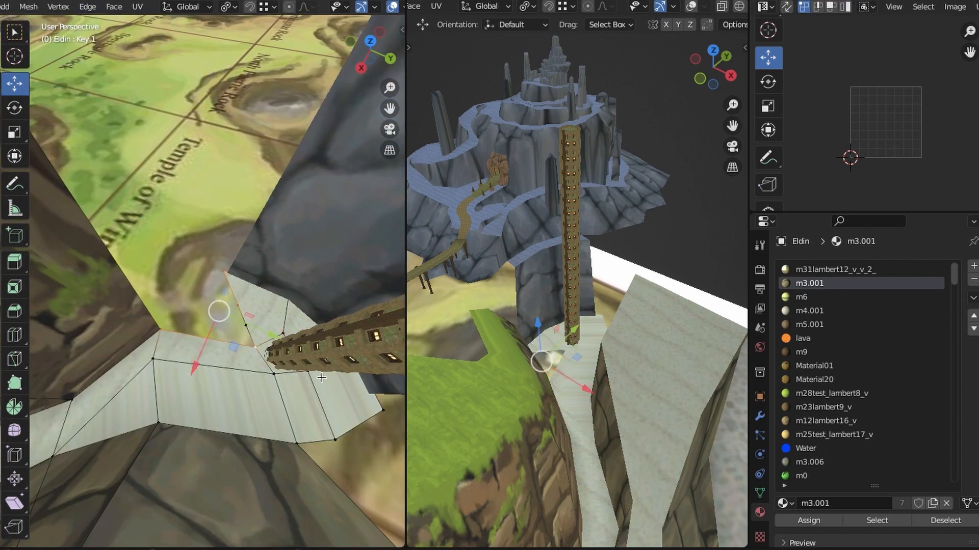
middle_click_drag(302, 276, 153, 339)
left_click(831, 470)
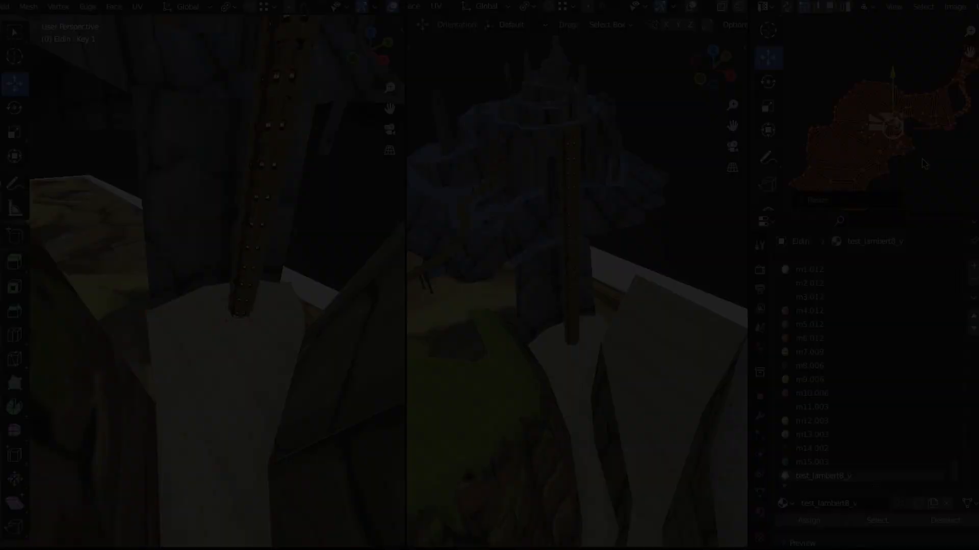